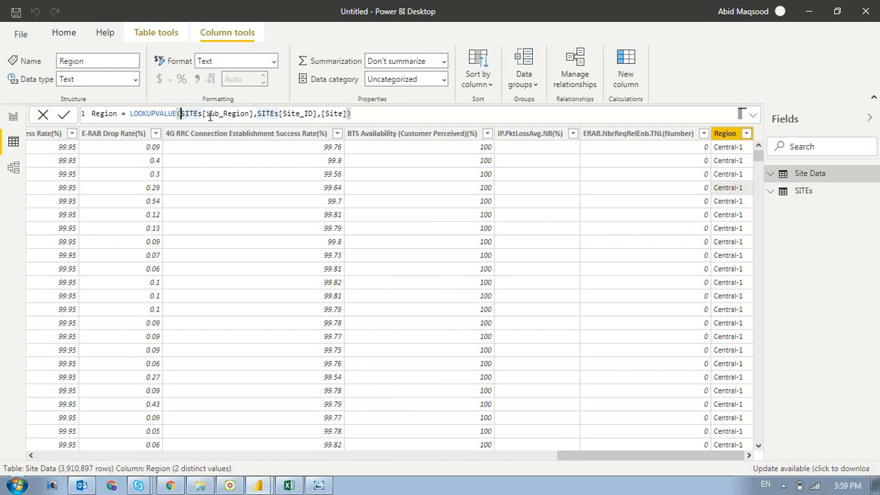
- Examine the result column, search column and search value arguments in the Region column's LOOKUPVALUE formula
{"action": "left_click_drag", "start_coordinate": [202, 114], "coordinate": [253, 114]}
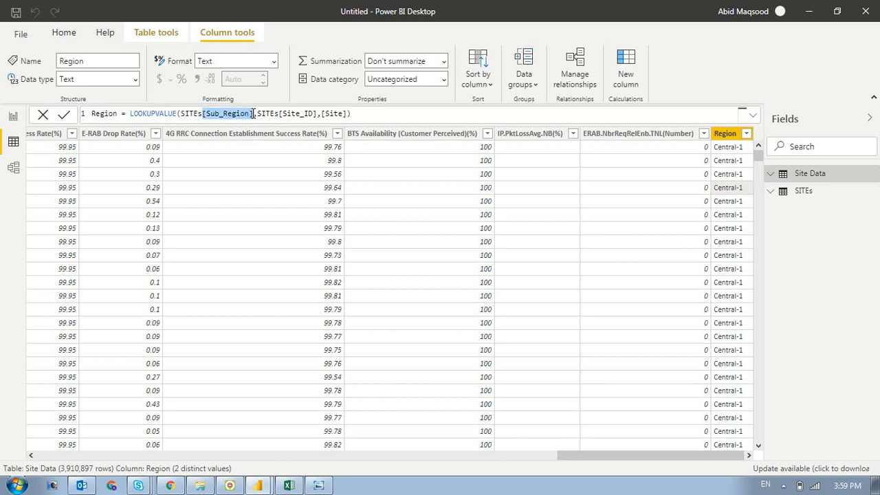
{"action": "left_click", "coordinate": [258, 113]}
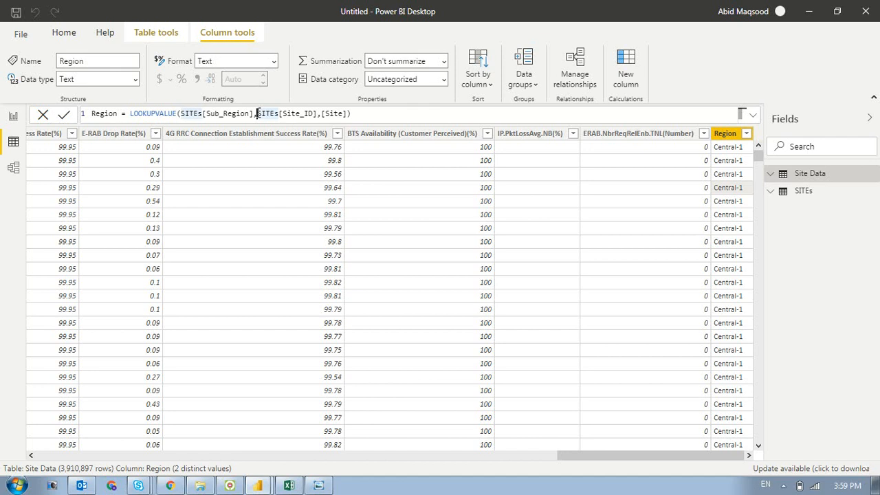
{"action": "key", "text": "shift+Right"}
{"action": "key", "text": "shift+Right"}
{"action": "key", "text": "shift+Right"}
{"action": "key", "text": "shift+Right"}
{"action": "key", "text": "shift+Right"}
{"action": "key", "text": "Right"}
{"action": "key", "text": "Right"}
{"action": "key", "text": "shift+Right"}
{"action": "key", "text": "shift+Right"}
{"action": "key", "text": "shift+Right"}
{"action": "key", "text": "shift+Right"}
{"action": "key", "text": "shift+Right"}
{"action": "key", "text": "shift+Right"}
{"action": "key", "text": "shift+Right"}
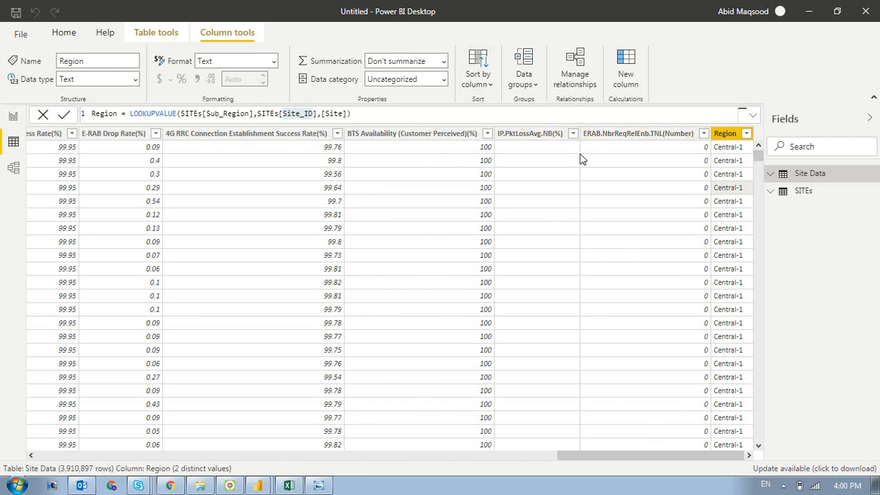
- Add a calculated column named 2G ERL to the SITEs table
{"action": "left_click", "coordinate": [801, 196]}
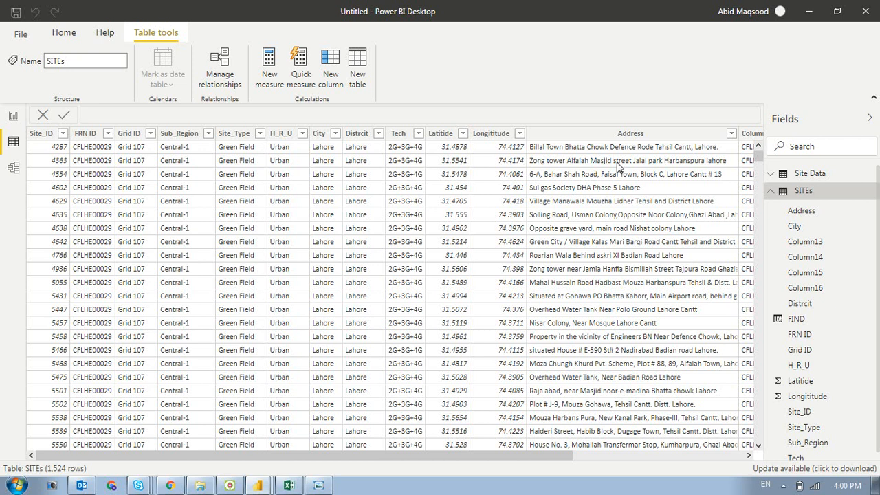
{"action": "left_click", "coordinate": [335, 73]}
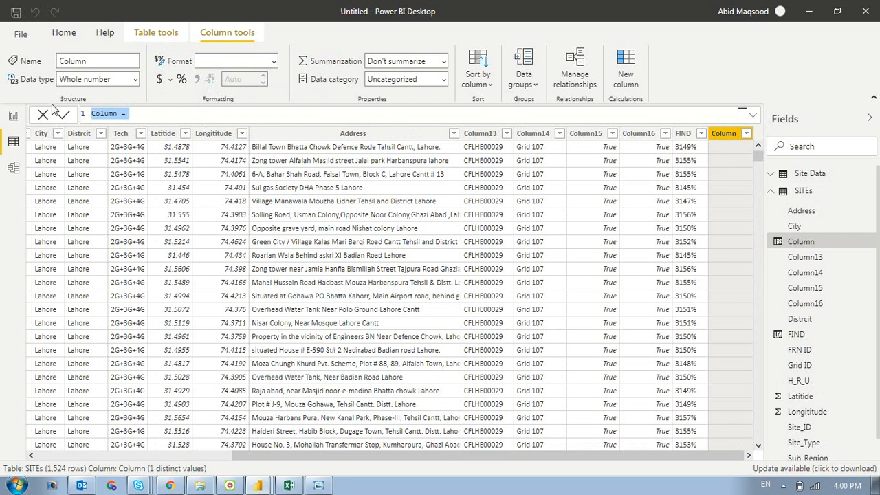
{"action": "double_click", "coordinate": [96, 114]}
{"action": "type", "text": "2G"}
{"action": "type", "text": " ERL"}
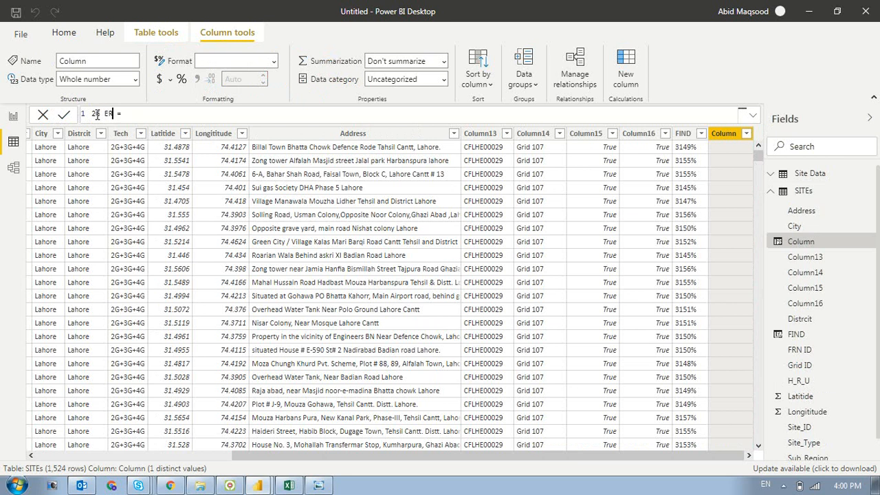
- Start the 2G ERL formula with CALCULATE and SUM of 'Site Data'[2G Radio Voice Traffic(Erl)] as its expression
{"action": "left_click", "coordinate": [160, 115]}
{"action": "type", "text": "CA"}
{"action": "key", "text": "Tab"}
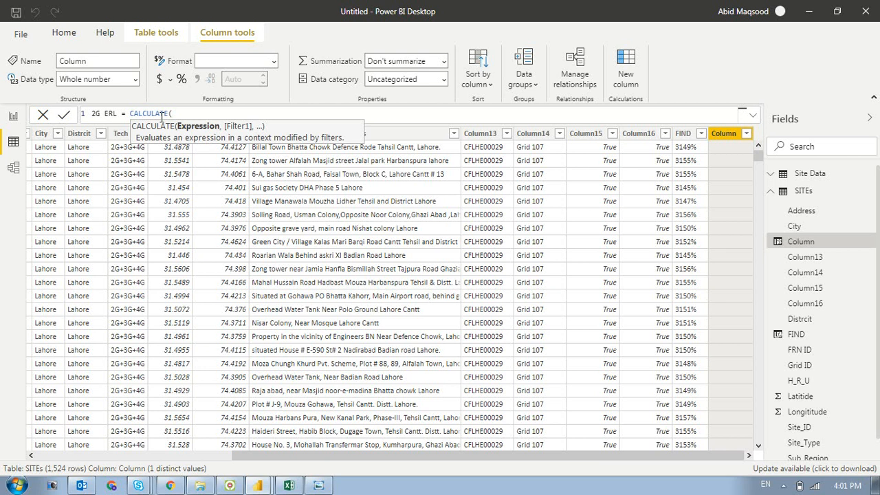
{"action": "type", "text": "sum"}
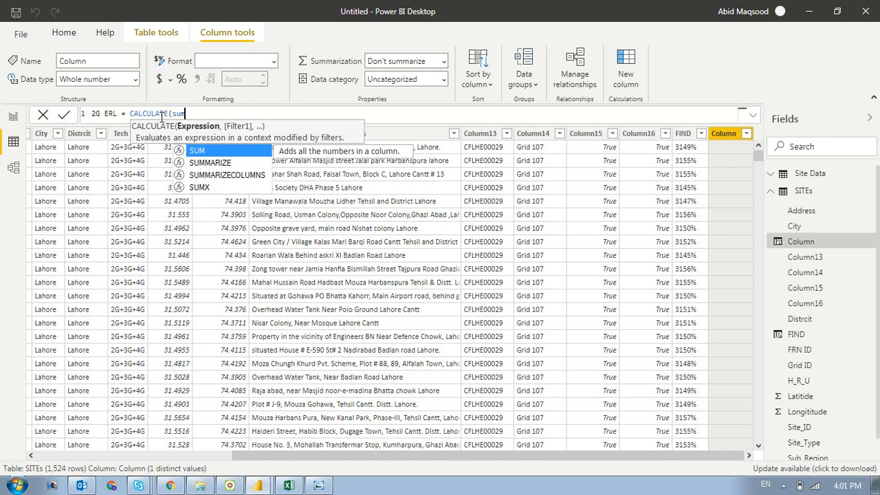
{"action": "key", "text": "Tab"}
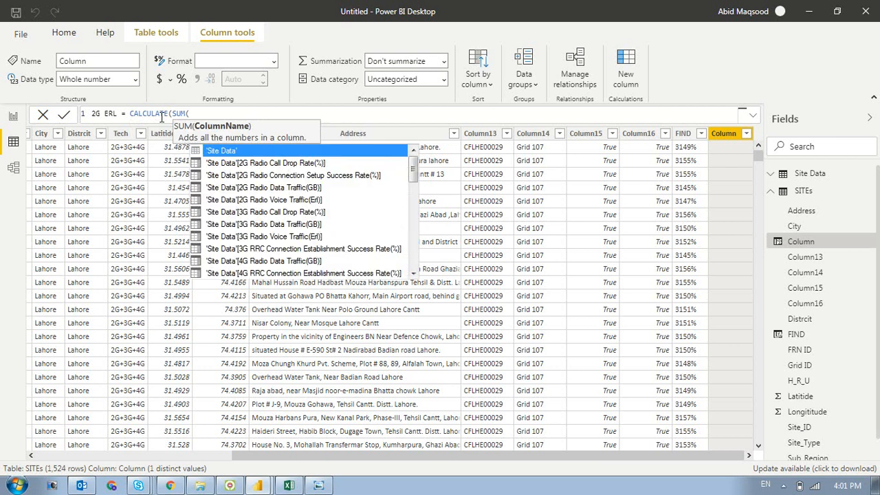
{"action": "key", "text": "Down"}
{"action": "key", "text": "Down"}
{"action": "key", "text": "Down"}
{"action": "key", "text": "Down"}
{"action": "key", "text": "Down"}
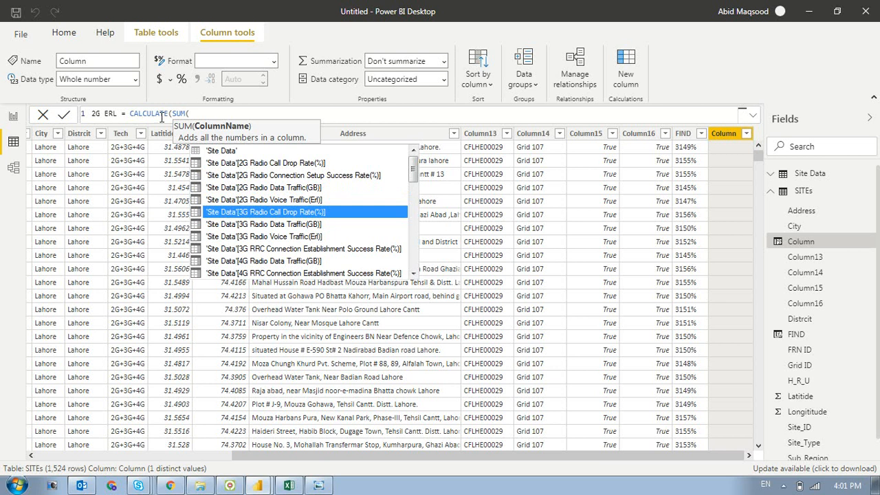
{"action": "key", "text": "Up"}
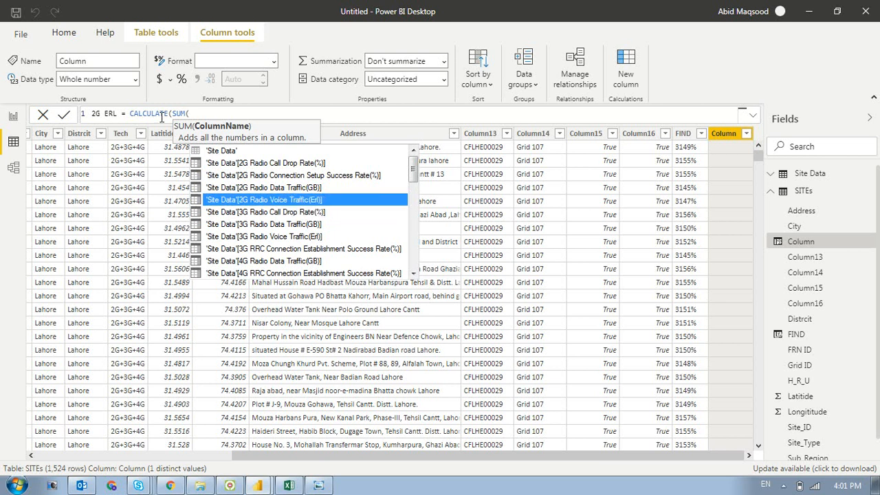
{"action": "key", "text": "Tab"}
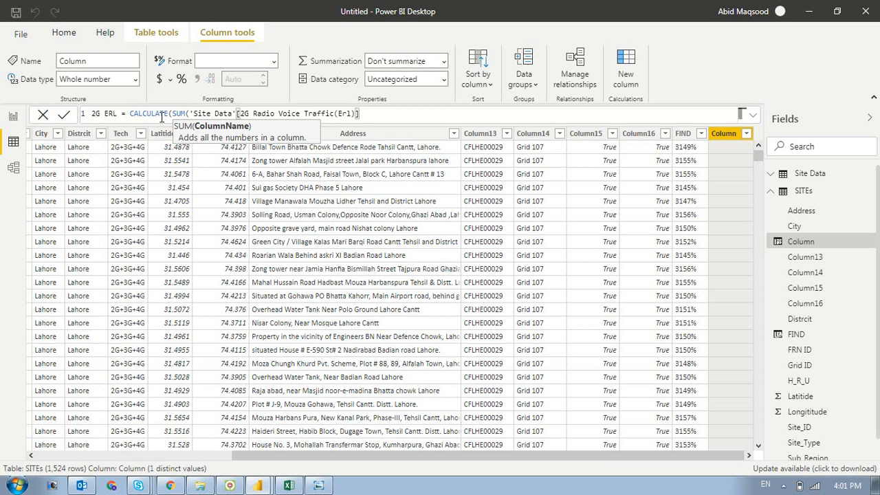
{"action": "type", "text": ")"}
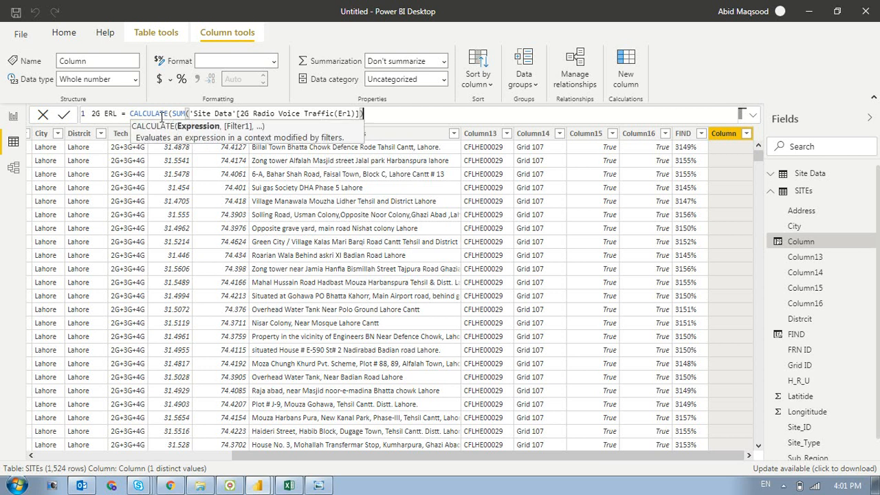
{"action": "type", "text": ",FILTER("}
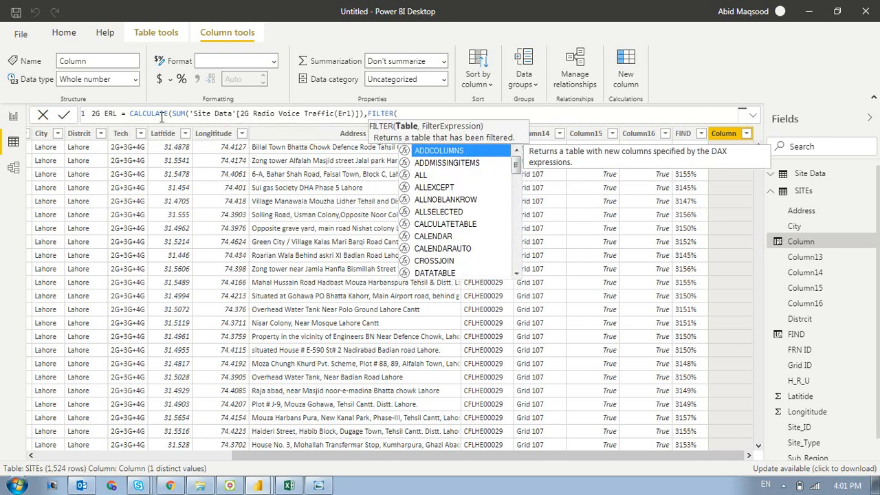
{"action": "type", "text": "si"}
- Add a FILTER argument on the 'Site Data' table, starting its condition with 'Site Data'[Site]
{"action": "key", "text": "Tab"}
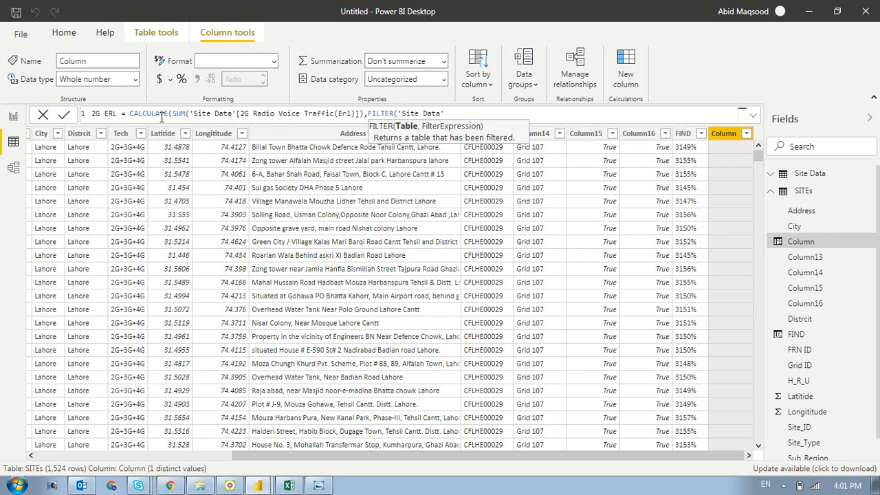
{"action": "type", "text": ",si"}
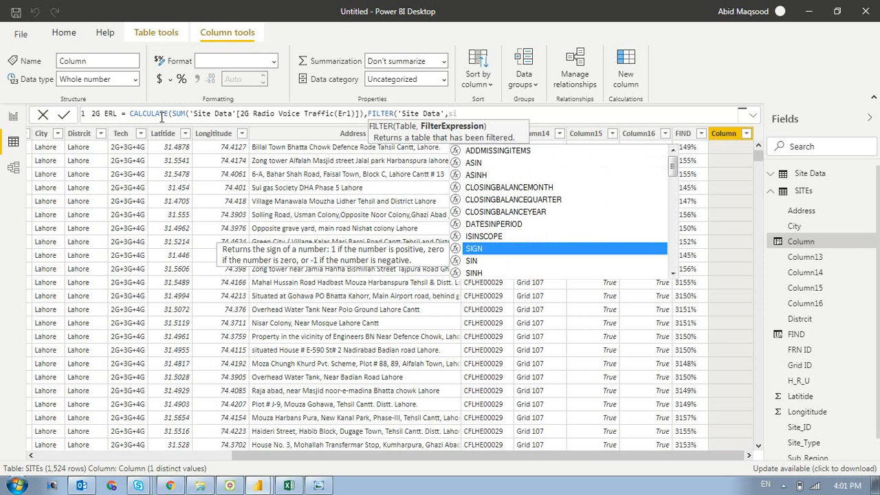
{"action": "type", "text": "t"}
{"action": "key", "text": "Down"}
{"action": "key", "text": "Down"}
{"action": "key", "text": "Down"}
{"action": "key", "text": "Down"}
{"action": "key", "text": "Down"}
{"action": "key", "text": "Down"}
{"action": "key", "text": "Down"}
{"action": "key", "text": "Down"}
{"action": "key", "text": "Down"}
{"action": "key", "text": "Down"}
{"action": "key", "text": "Down"}
{"action": "key", "text": "Down"}
{"action": "key", "text": "Down"}
{"action": "key", "text": "Down"}
{"action": "key", "text": "Down"}
{"action": "key", "text": "Down"}
{"action": "key", "text": "Down"}
{"action": "key", "text": "Down"}
{"action": "key", "text": "Down"}
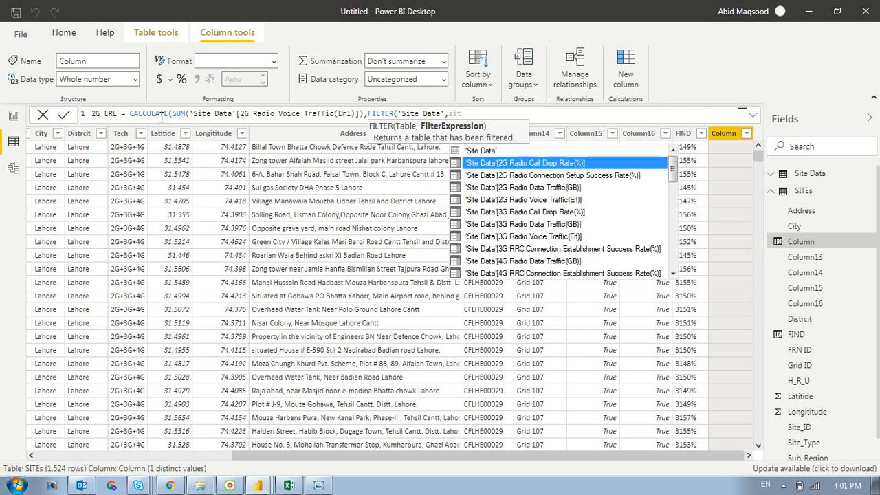
{"action": "key", "text": "Down"}
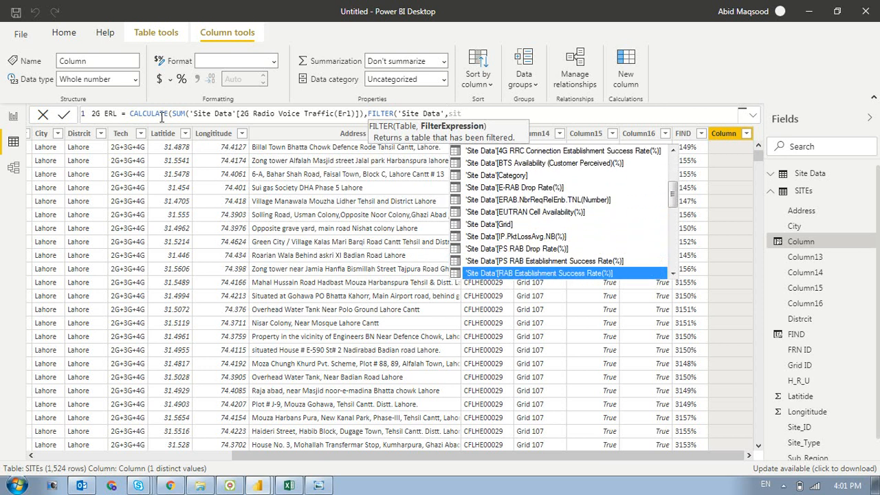
{"action": "key", "text": "Down"}
{"action": "key", "text": "Down"}
{"action": "key", "text": "Down"}
{"action": "key", "text": "Down"}
{"action": "key", "text": "Down"}
{"action": "key", "text": "Tab"}
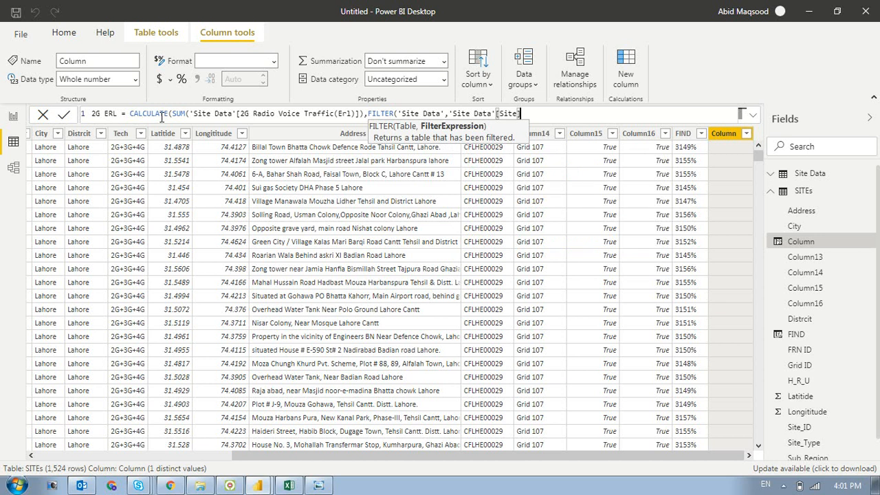
- Complete the filter condition by equating it to [Site_ID], and close the FILTER and CALCULATE parentheses
{"action": "type", "text": "=[si"}
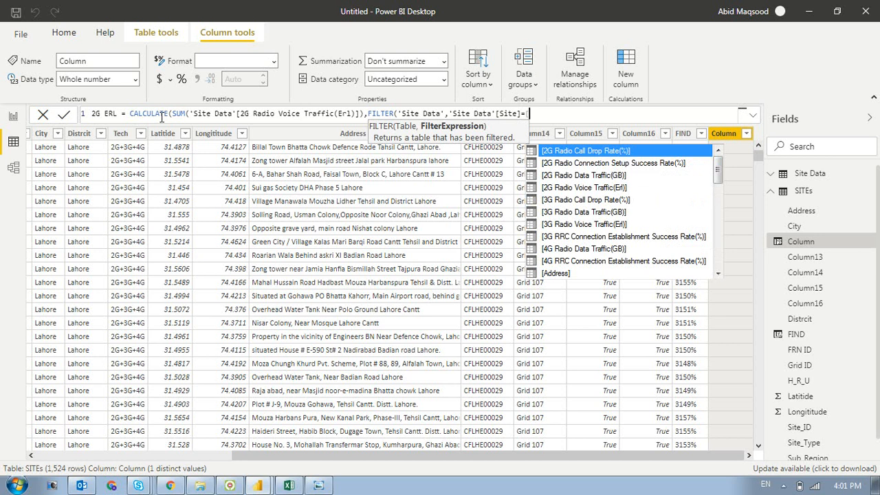
{"action": "key", "text": "Tab"}
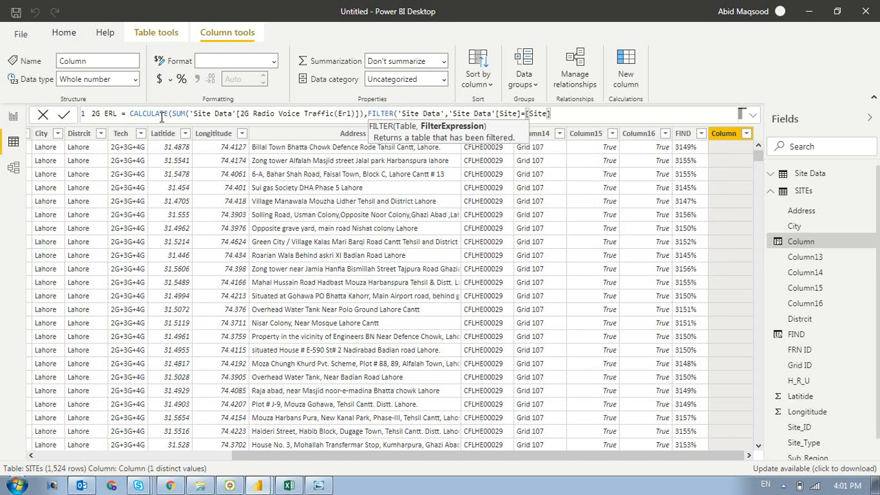
{"action": "key", "text": "BackSpace"}
{"action": "key", "text": "BackSpace"}
{"action": "key", "text": "BackSpace"}
{"action": "key", "text": "BackSpace"}
{"action": "key", "text": "BackSpace"}
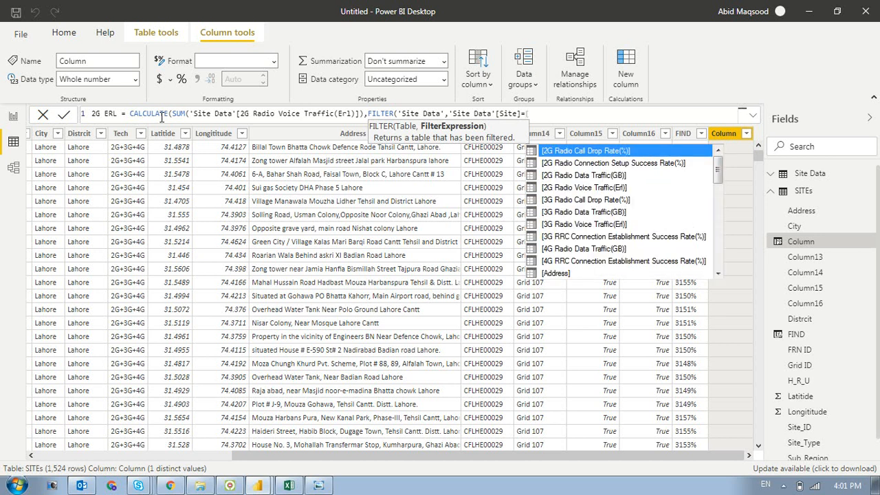
{"action": "type", "text": "site"}
{"action": "key", "text": "Down"}
{"action": "key", "text": "Tab"}
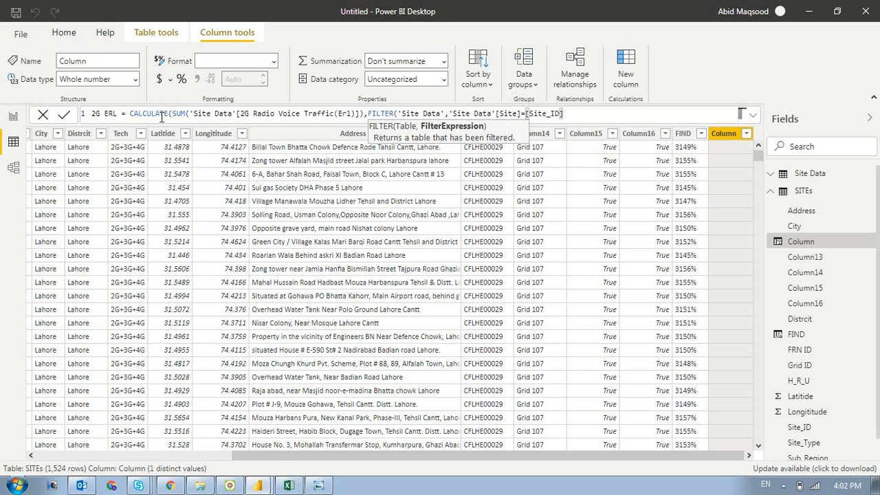
{"action": "type", "text": ")"}
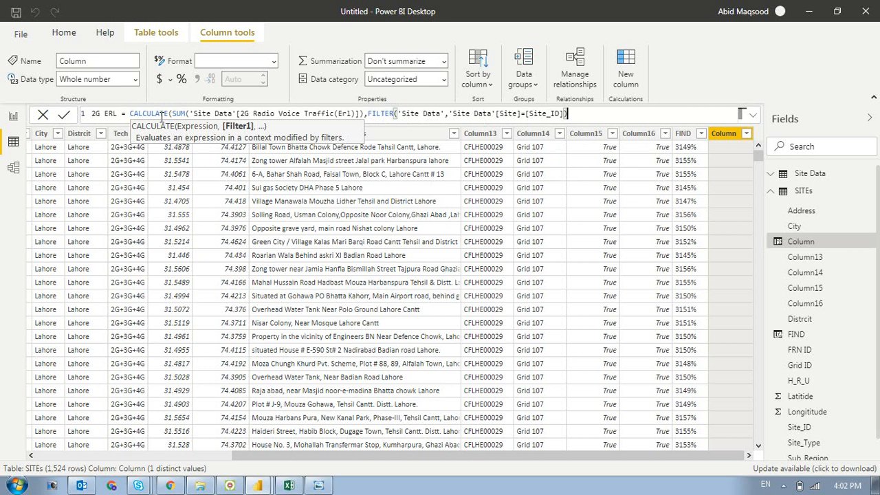
{"action": "type", "text": ")"}
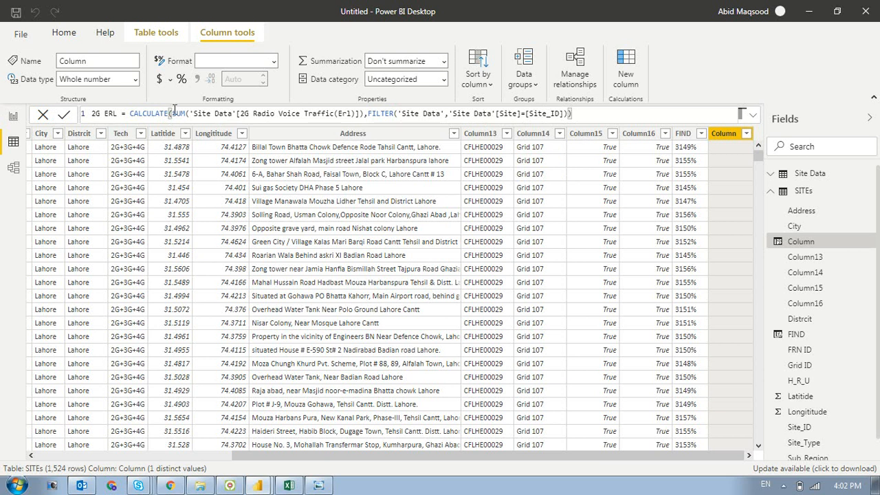
- Review the SUM and FILTER parts of the 2G ERL formula and commit the calculated column
{"action": "left_click_drag", "start_coordinate": [172, 114], "coordinate": [366, 112]}
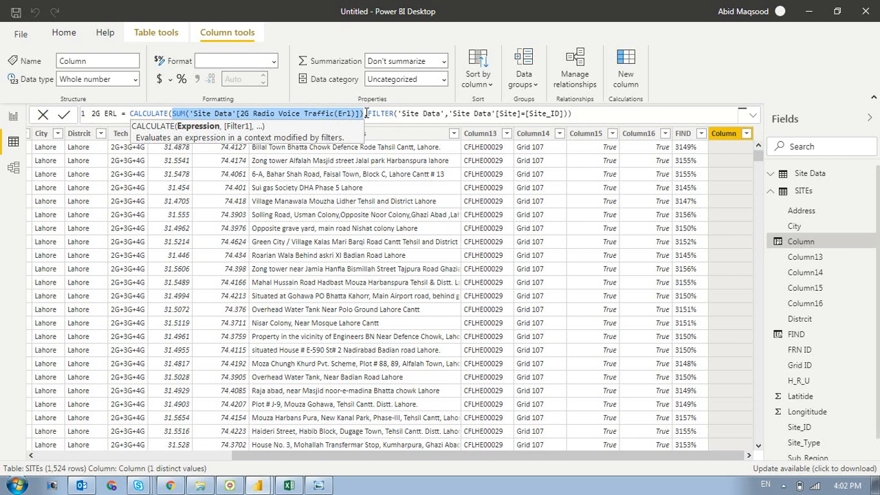
{"action": "left_click", "coordinate": [369, 113]}
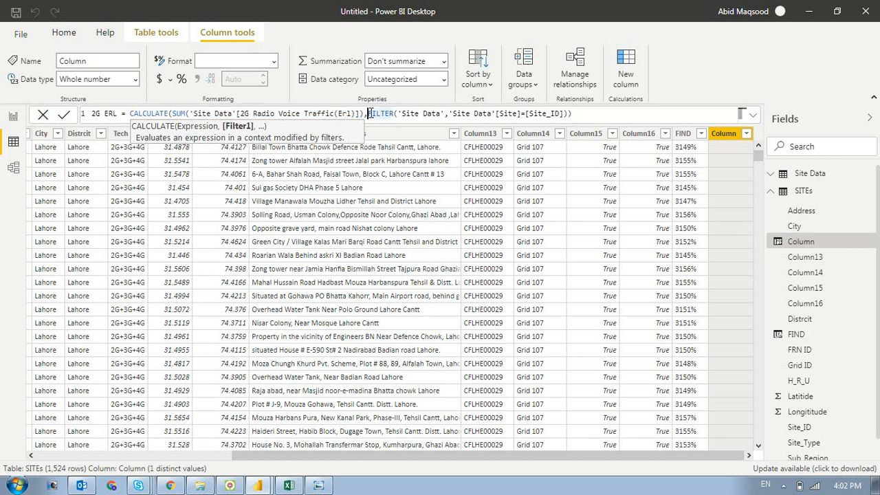
{"action": "left_click_drag", "start_coordinate": [370, 114], "coordinate": [599, 116]}
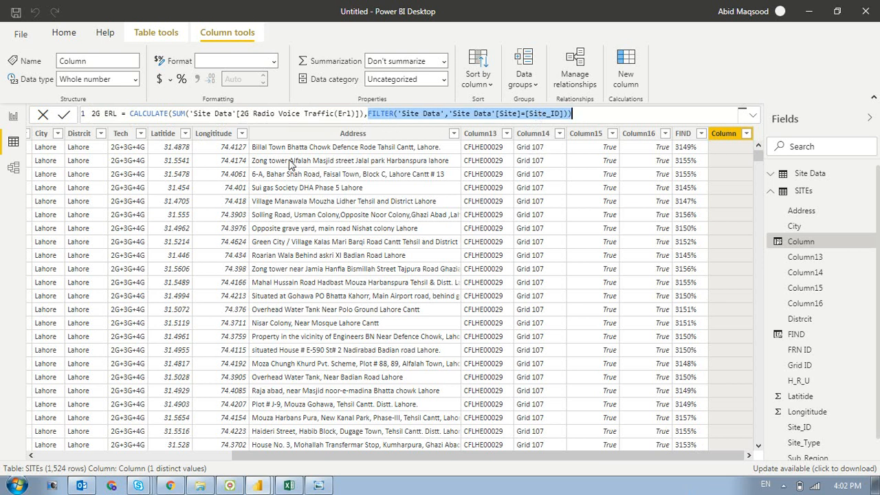
{"action": "key", "text": "Return"}
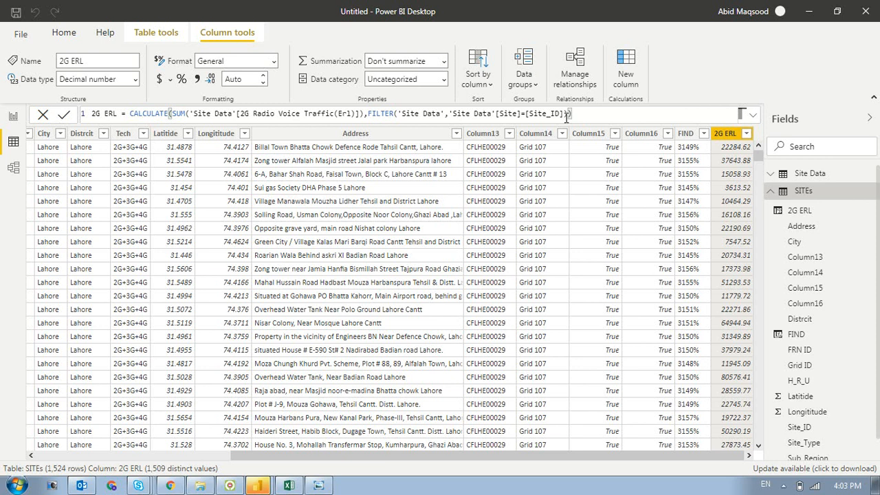
- Copy the entire 2G ERL formula and send it to the Power BI training group in WhatsApp Web
{"action": "left_click_drag", "start_coordinate": [588, 114], "coordinate": [81, 103]}
{"action": "key", "text": "ctrl+c"}
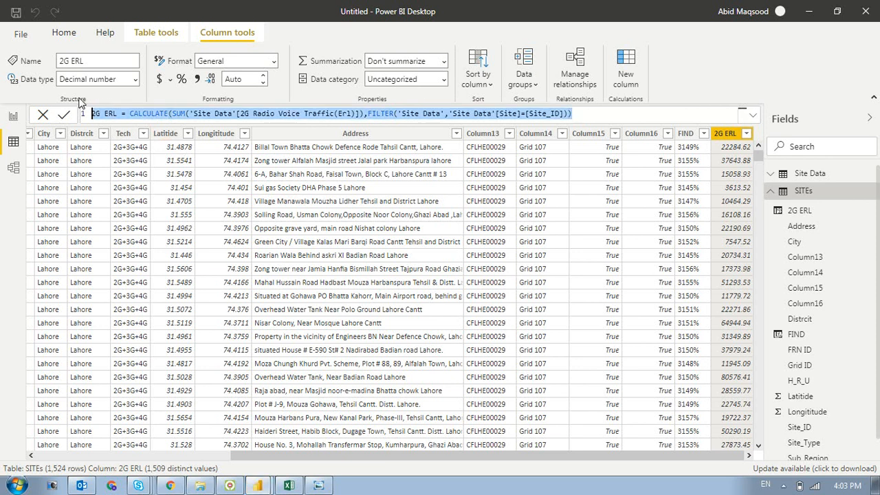
{"action": "left_click", "coordinate": [170, 486]}
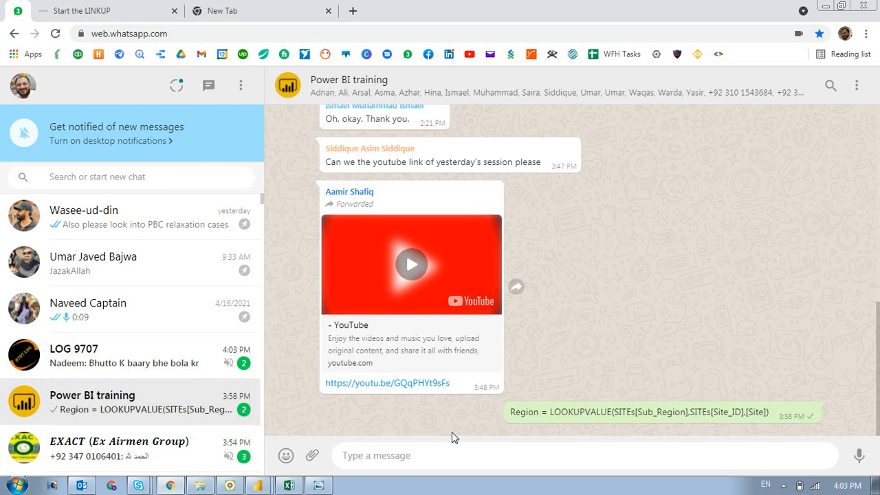
{"action": "key", "text": "ctrl+v"}
{"action": "left_click", "coordinate": [864, 459]}
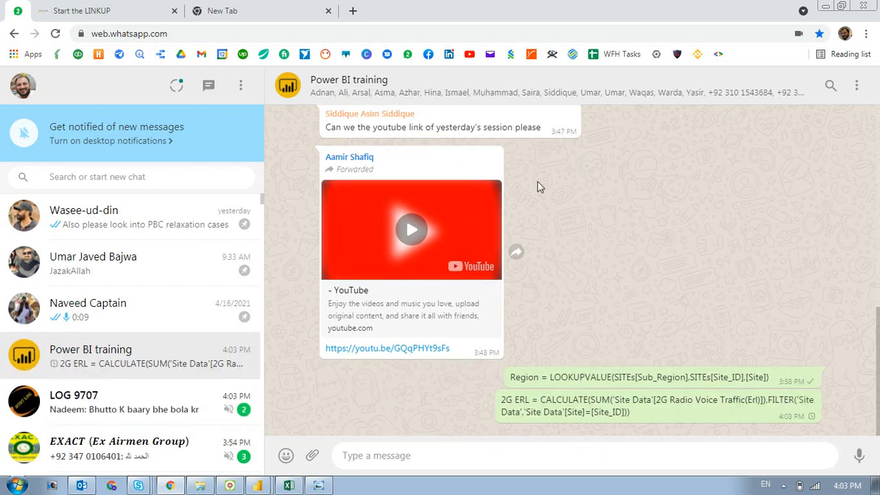
- Open the Power BI training group's info and copy its invite link
{"action": "left_click", "coordinate": [519, 96]}
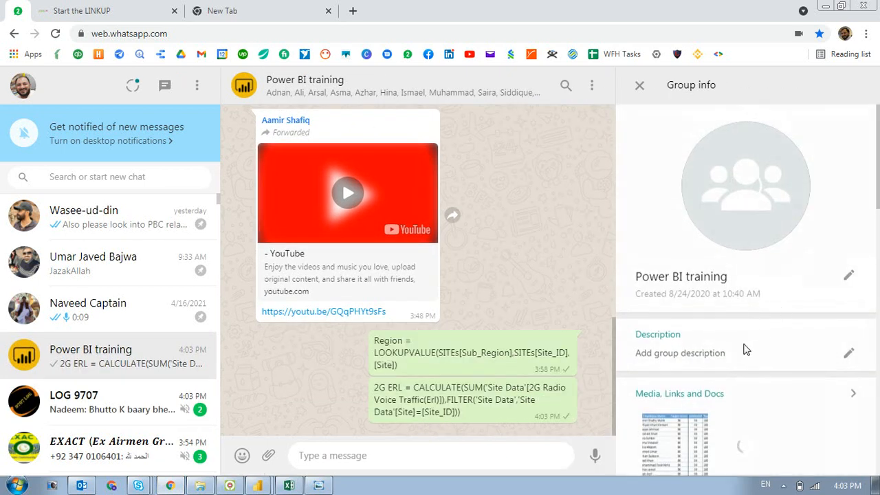
{"action": "left_click_drag", "start_coordinate": [877, 217], "coordinate": [878, 303]}
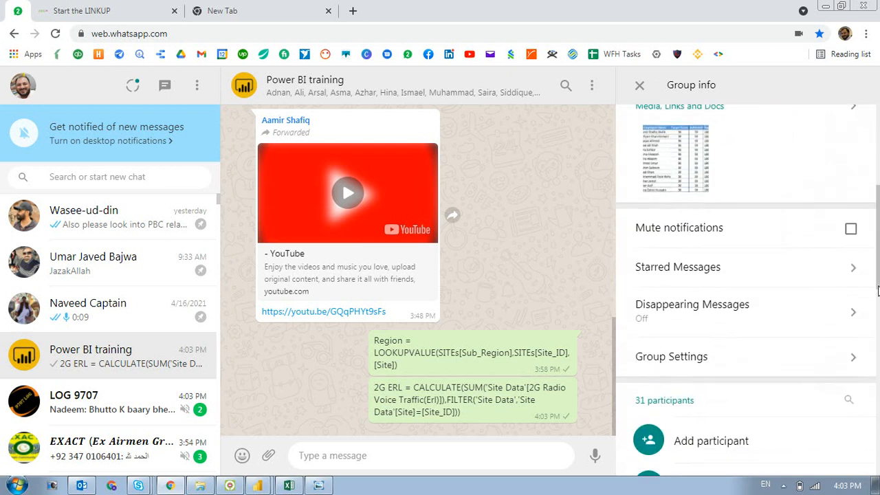
{"action": "left_click", "coordinate": [668, 438]}
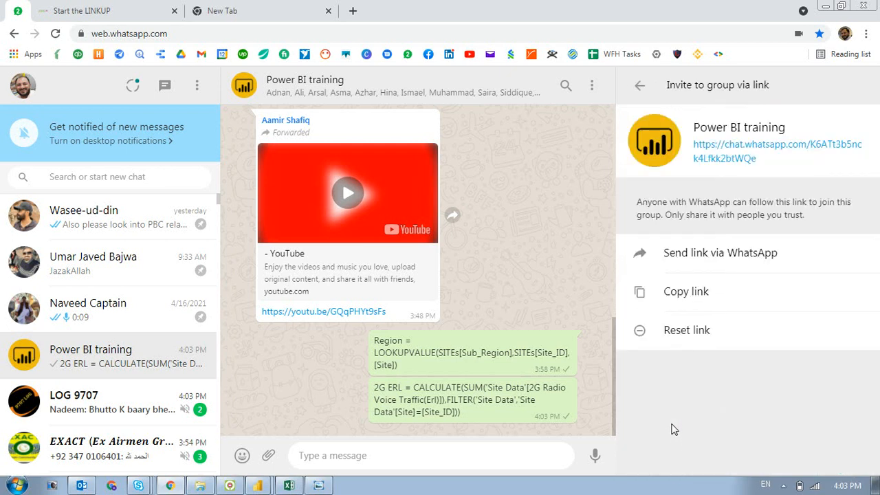
{"action": "left_click", "coordinate": [675, 296]}
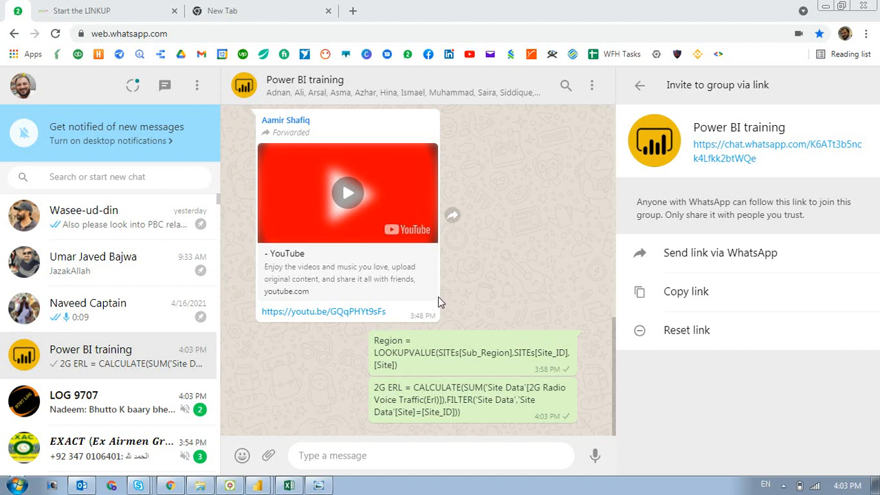
- Switch to Power BI Desktop and look through the SITEs table's columns, including the calculated 2G ERL column
{"action": "key", "text": "alt+Tab"}
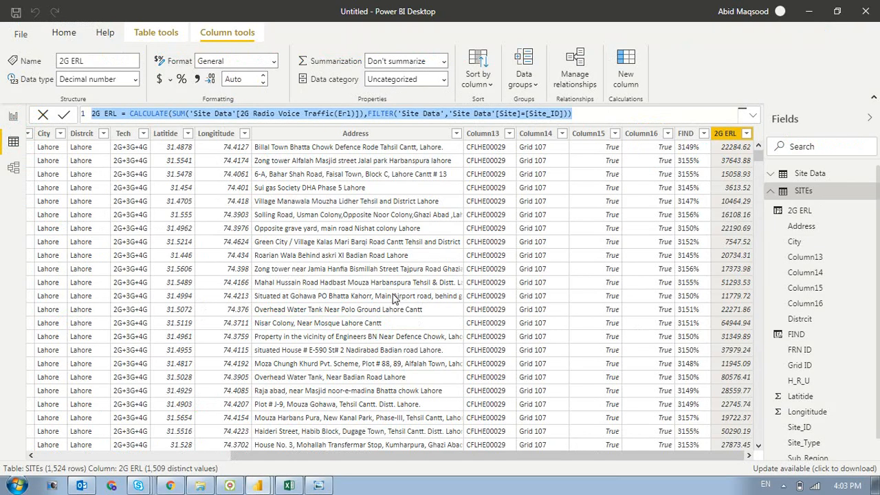
{"action": "key", "text": "alt+Tab"}
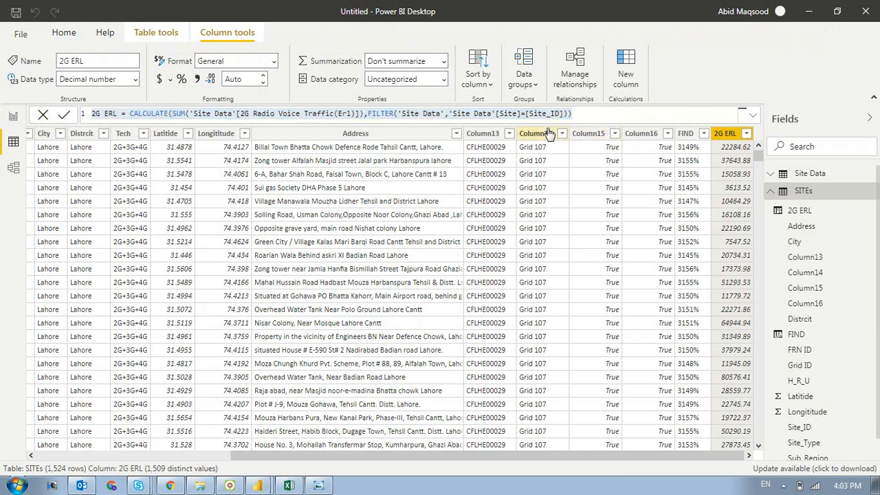
{"action": "left_click", "coordinate": [369, 260]}
{"action": "key", "text": "Tab"}
{"action": "key", "text": "Tab"}
{"action": "key", "text": "Tab"}
{"action": "key", "text": "Tab"}
{"action": "key", "text": "Tab"}
{"action": "key", "text": "Tab"}
{"action": "key", "text": "Tab"}
{"action": "key", "text": "Tab"}
{"action": "key", "text": "Tab"}
{"action": "key", "text": "Tab"}
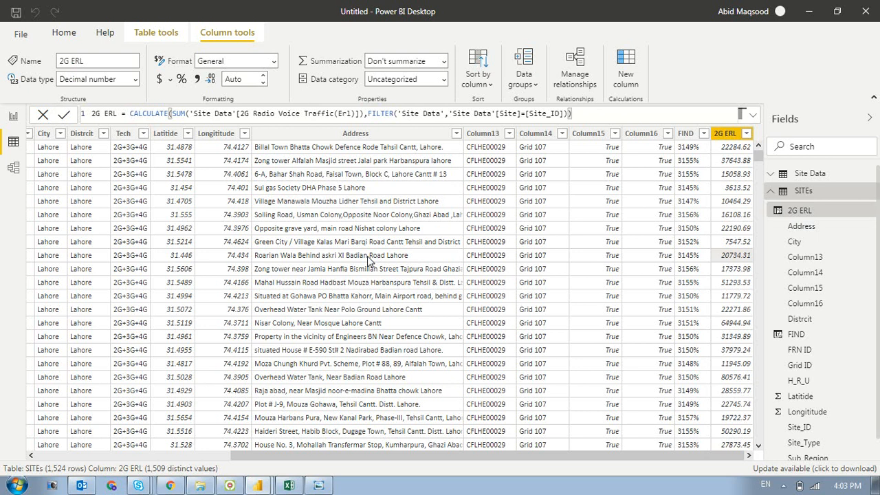
{"action": "key", "text": "Tab"}
{"action": "key", "text": "Tab"}
{"action": "key", "text": "Tab"}
{"action": "key", "text": "Tab"}
{"action": "key", "text": "Tab"}
{"action": "key", "text": "Tab"}
{"action": "key", "text": "Tab"}
{"action": "key", "text": "Tab"}
{"action": "key", "text": "Tab"}
{"action": "key", "text": "Tab"}
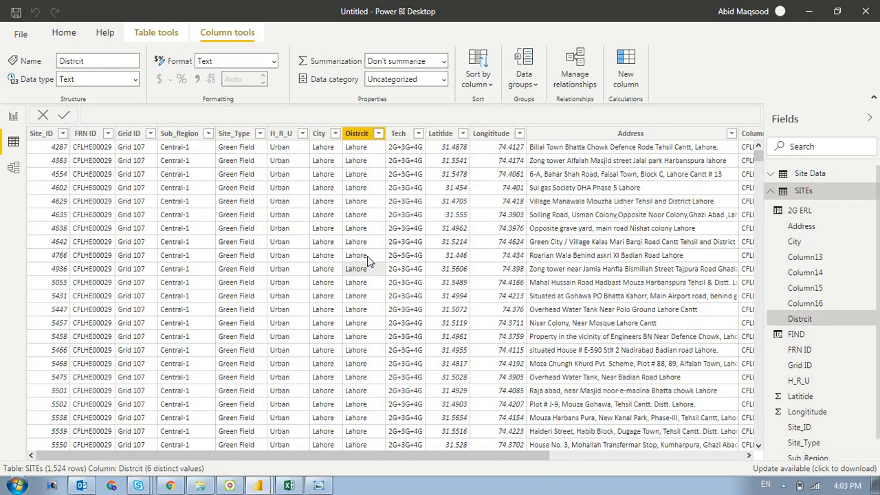
{"action": "key", "text": "Tab"}
{"action": "key", "text": "Tab"}
{"action": "key", "text": "Tab"}
{"action": "key", "text": "Tab"}
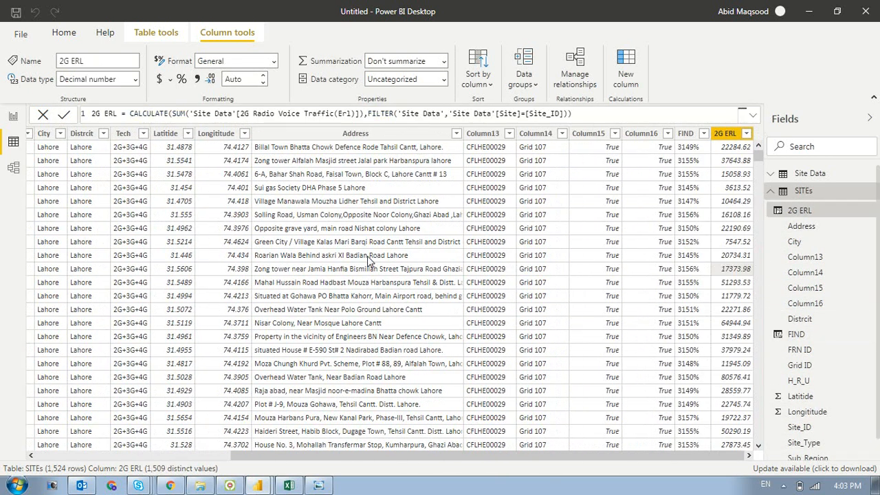
- Replace the FORMAT expression in the FIND column with a FIND function that has "Lahore" as its search text
{"action": "key", "text": "shift+Tab"}
{"action": "key", "text": "shift+Tab"}
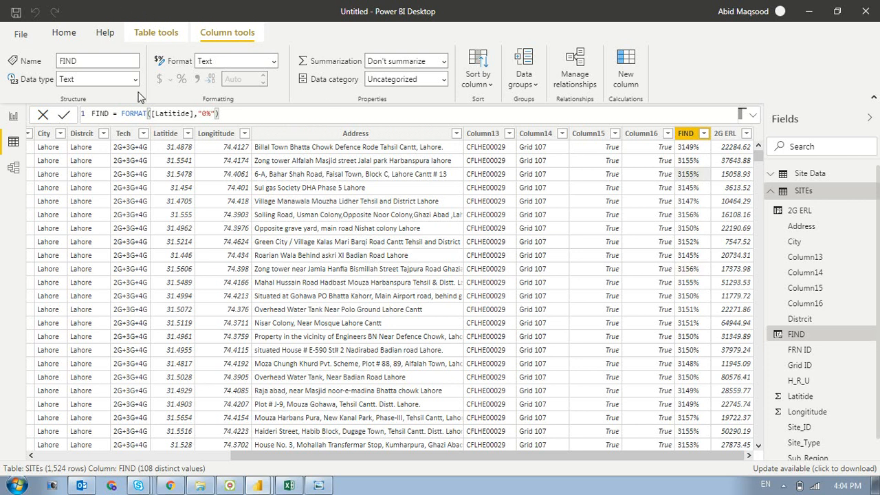
{"action": "left_click", "coordinate": [121, 114]}
{"action": "left_click_drag", "start_coordinate": [122, 113], "coordinate": [454, 129]}
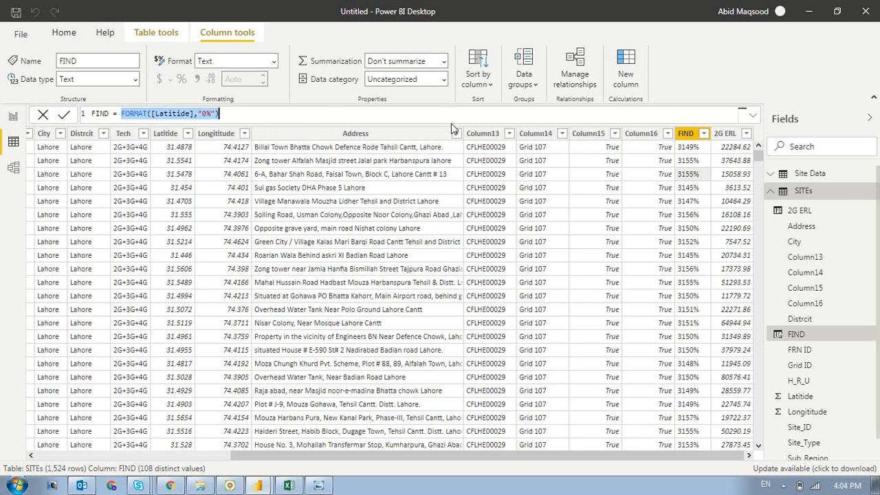
{"action": "type", "text": "fin"}
{"action": "key", "text": "Tab"}
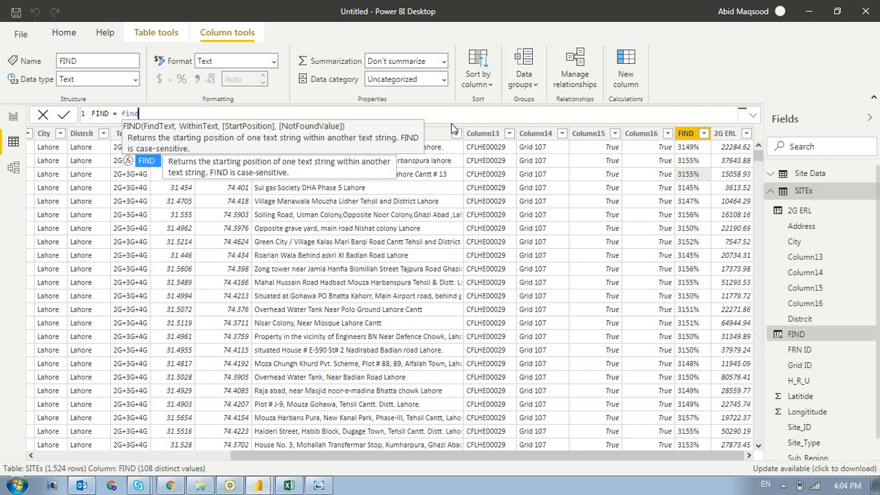
{"action": "type", "text": "\"Laho"}
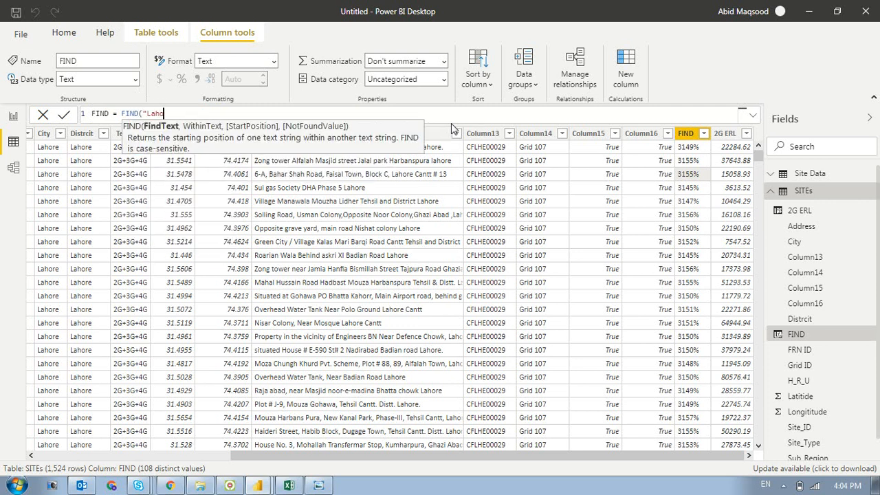
{"action": "type", "text": "re\",[ad"}
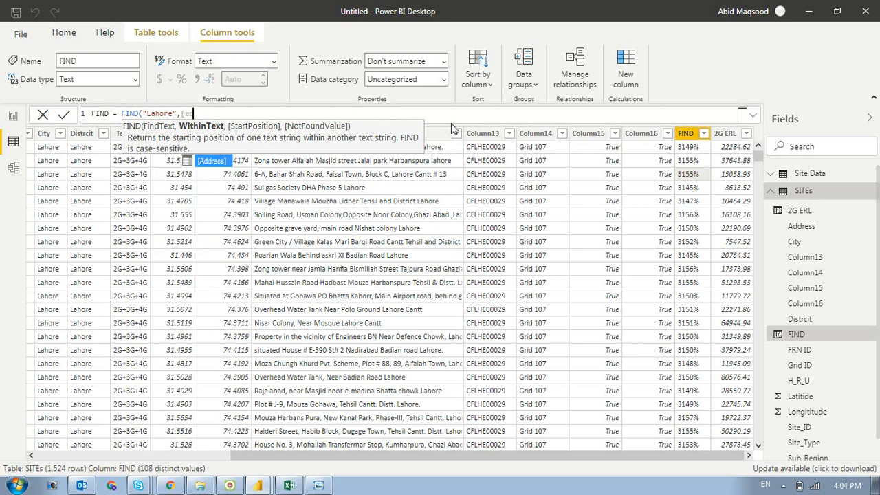
- Complete the FIND function with [Address] as the text to search, an empty start position and BLANK() as the not-found value
{"action": "key", "text": "Tab"}
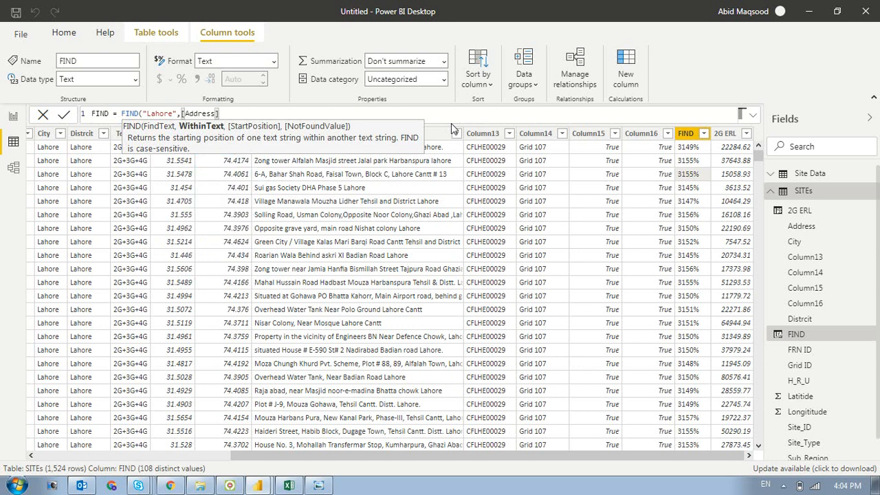
{"action": "type", "text": ",,bla"}
{"action": "key", "text": "Tab"}
{"action": "type", "text": ")"}
- Copy the entire FIND formula, send it to the Power BI training group in WhatsApp Web, and close the group info
{"action": "key", "text": "ctrl+a"}
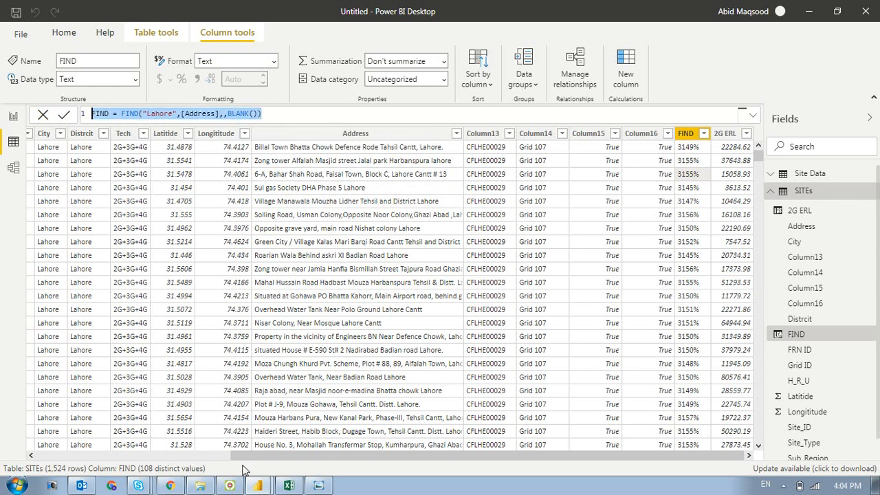
{"action": "left_click", "coordinate": [175, 486]}
{"action": "left_click", "coordinate": [304, 456]}
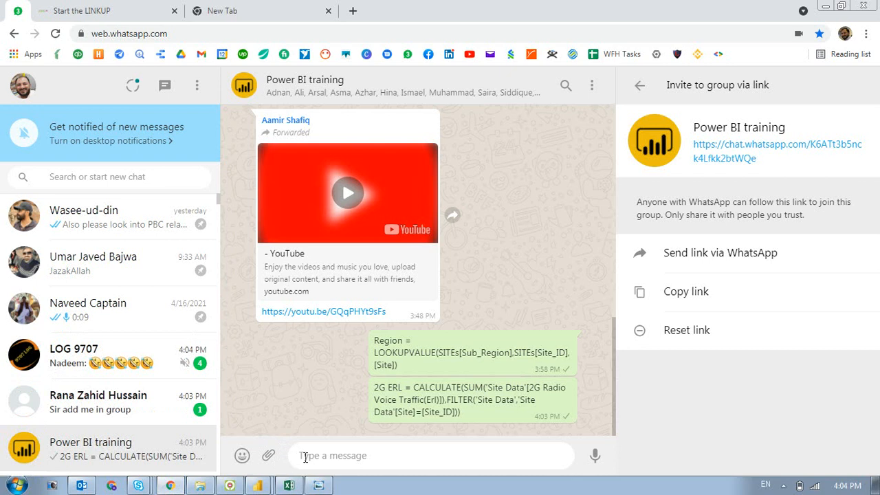
{"action": "key", "text": "ctrl+v"}
{"action": "key", "text": "Return"}
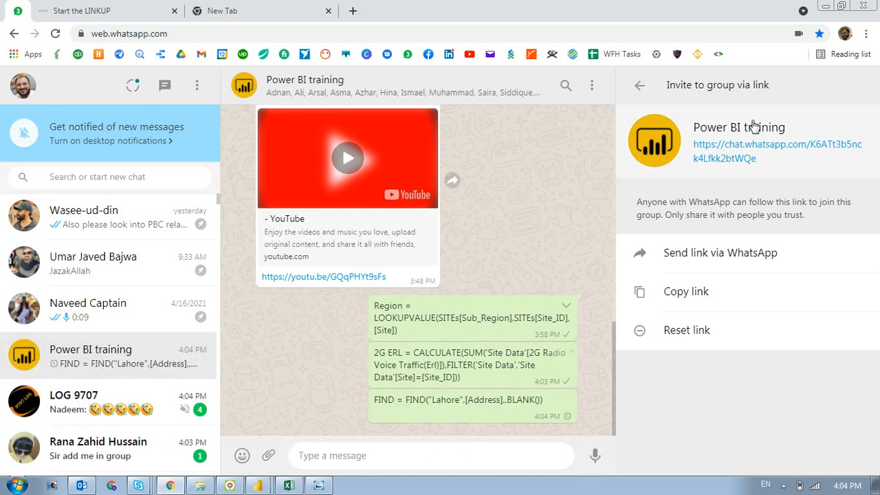
{"action": "left_click", "coordinate": [638, 85]}
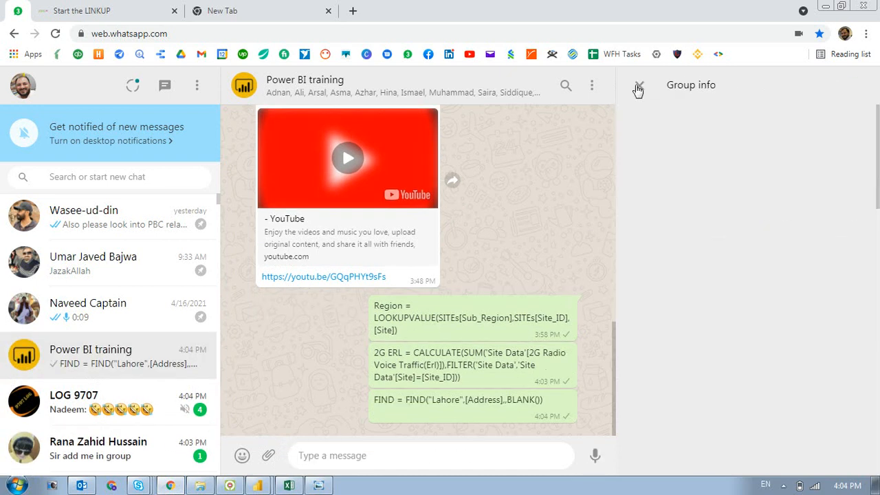
{"action": "left_click", "coordinate": [636, 89]}
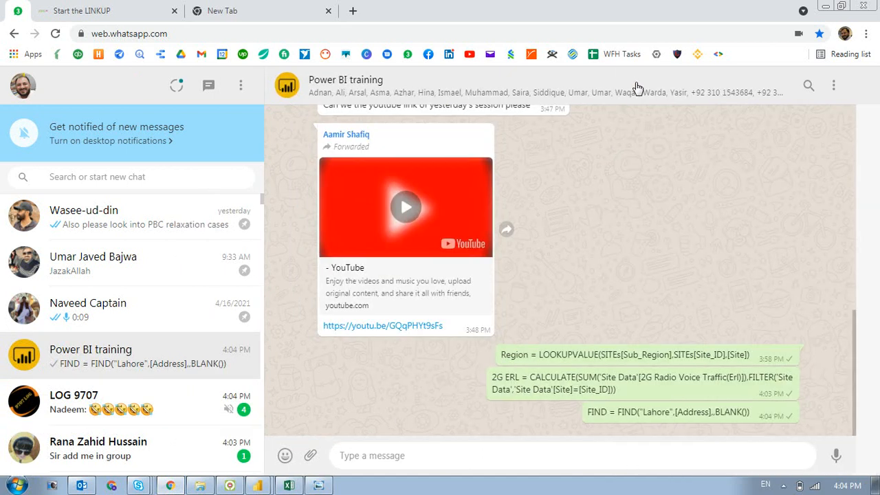
- Switch back to Power BI Desktop and commit the FIND column's new formula
{"action": "key", "text": "alt+Tab"}
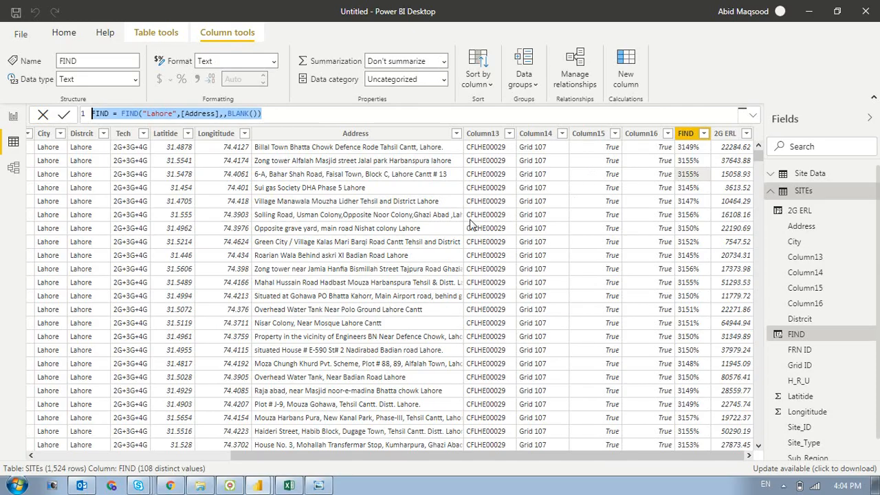
{"action": "key", "text": "Return"}
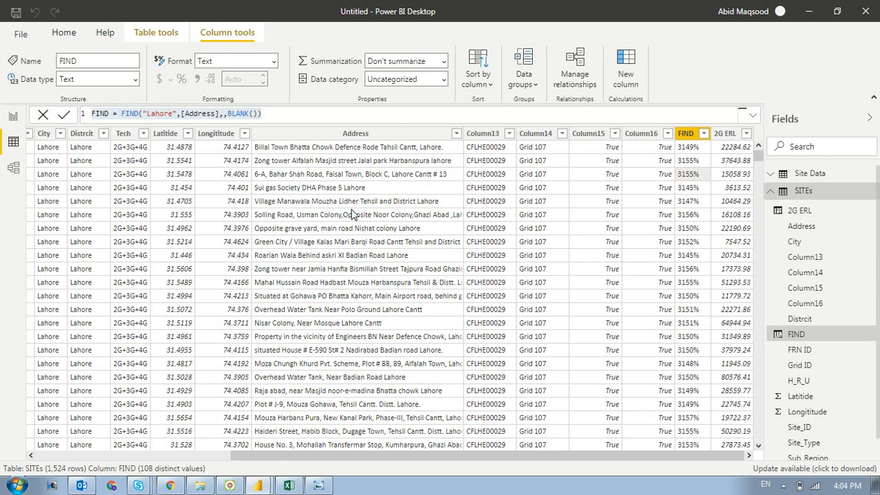
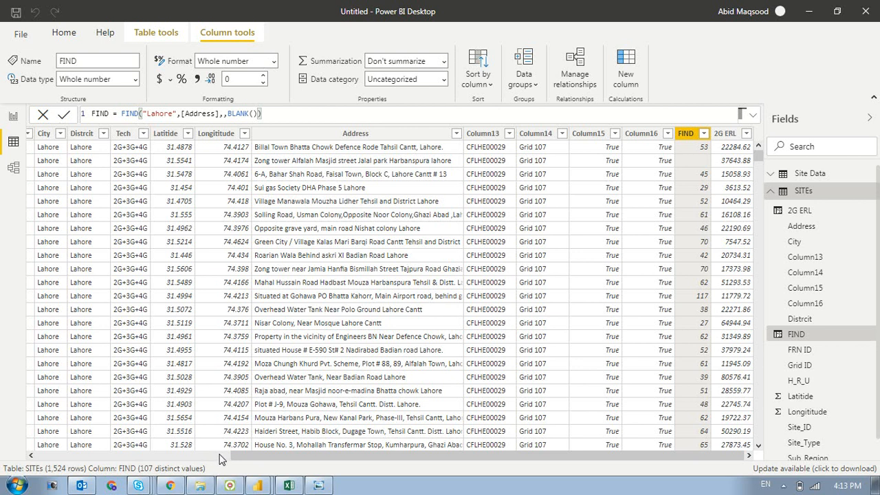
- Switch to PowerPoint 2013 and create a new blank presentation
{"action": "left_click", "coordinate": [172, 433]}
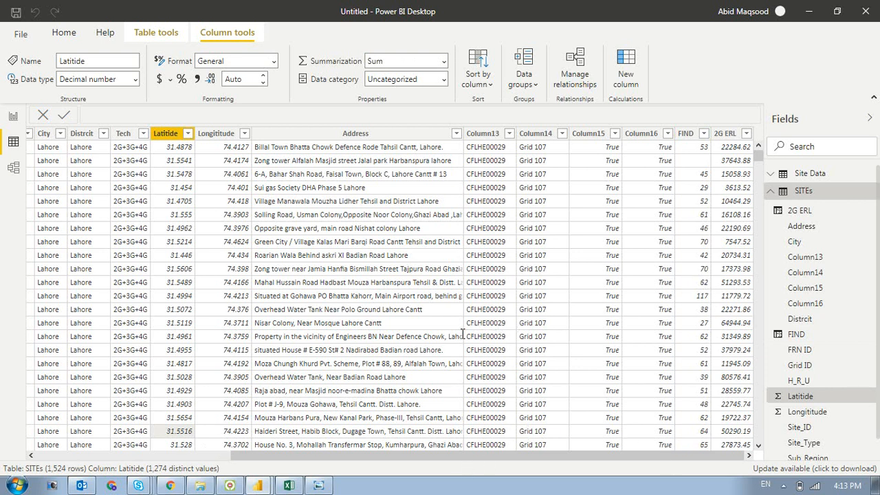
{"action": "left_click", "coordinate": [17, 485]}
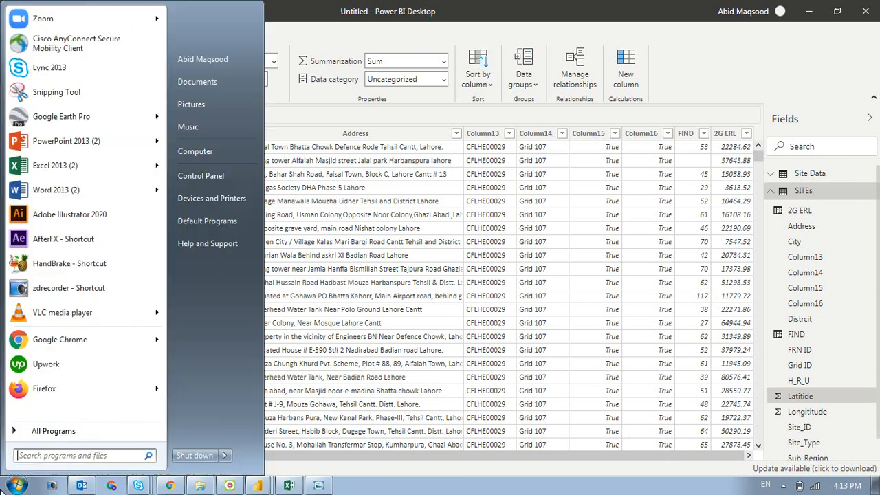
{"action": "left_click", "coordinate": [76, 141]}
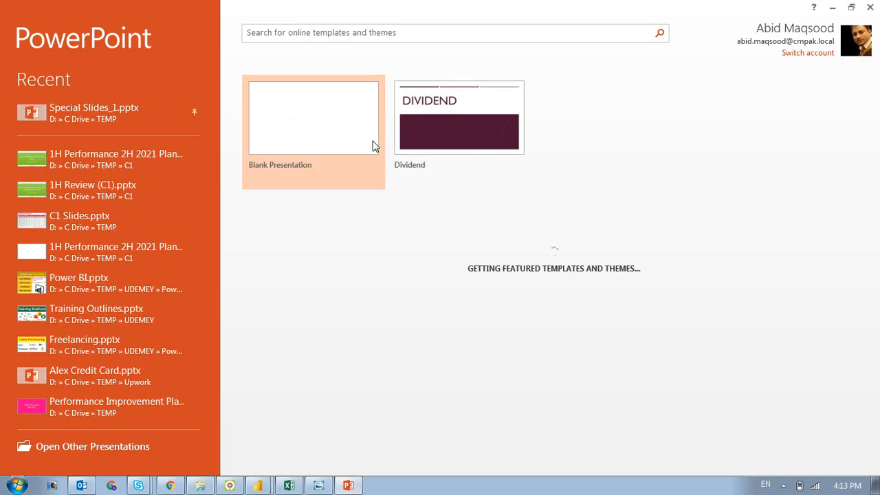
{"action": "left_click", "coordinate": [317, 120]}
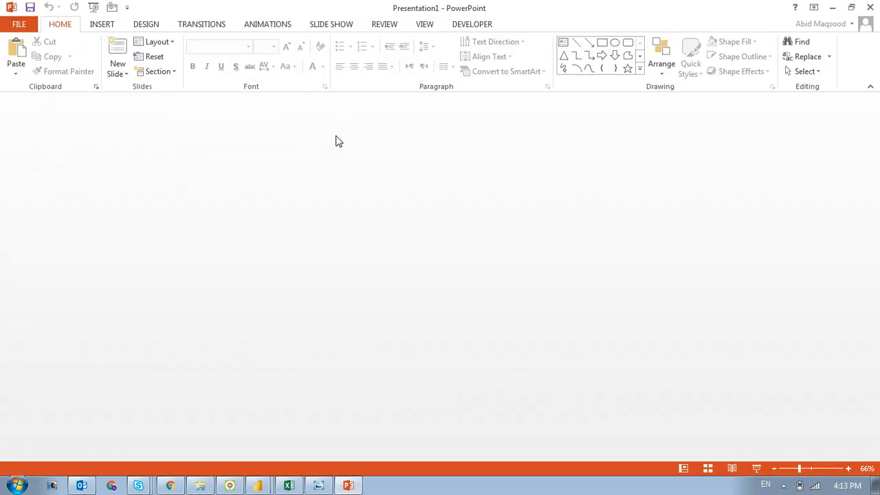
- Enter "Please send a message in Chat once you are back" as the first slide's title and activate the subtitle placeholder
{"action": "left_click", "coordinate": [373, 247]}
{"action": "type", "text": "P"}
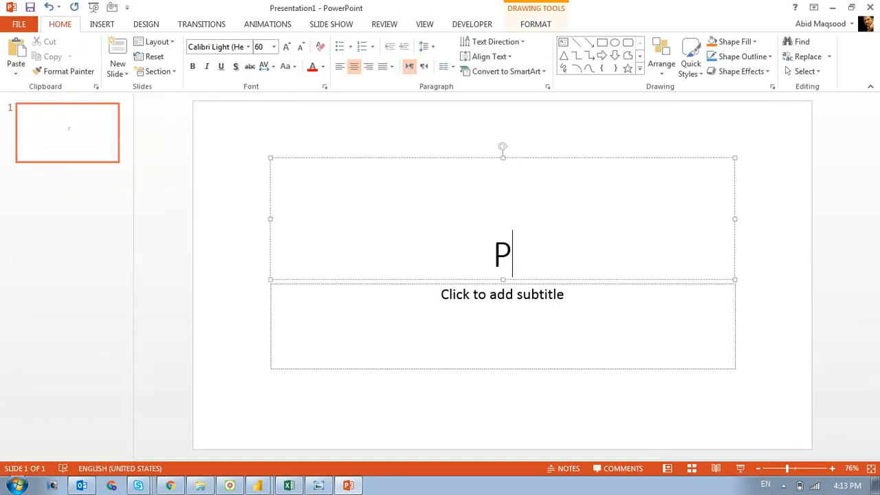
{"action": "type", "text": "lease send a"}
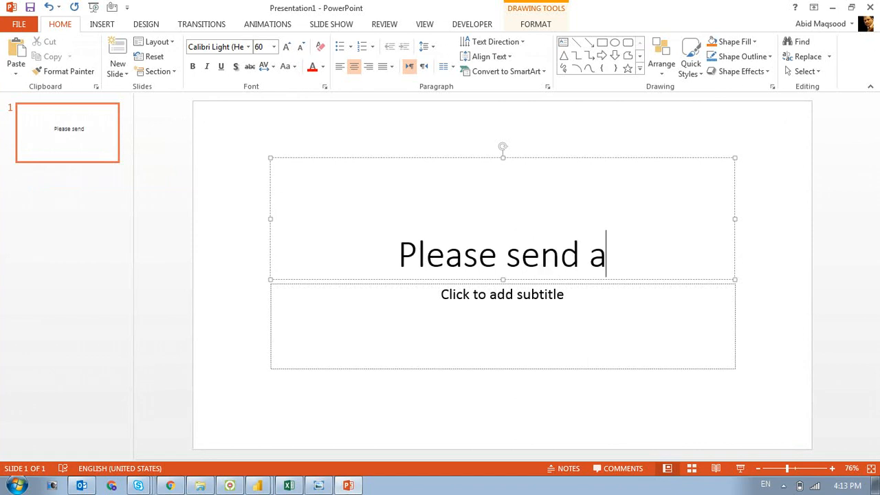
{"action": "type", "text": " message i"}
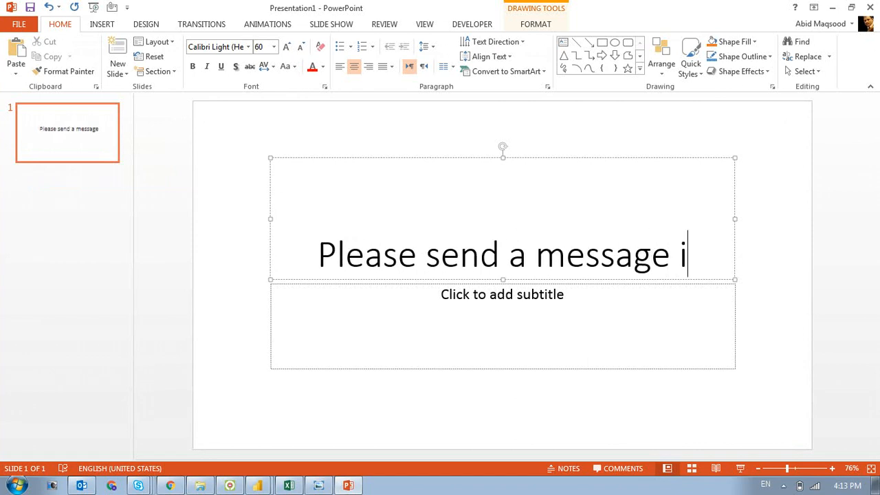
{"action": "type", "text": "n Chat o"}
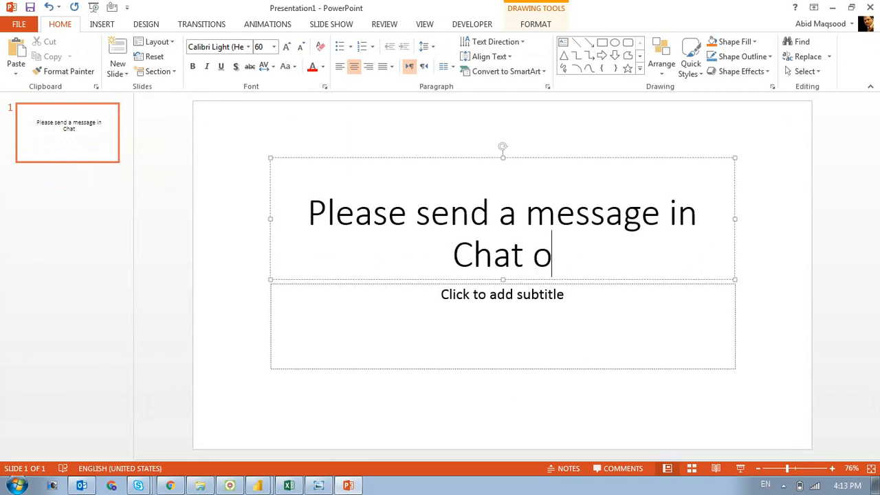
{"action": "type", "text": "nce you are back"}
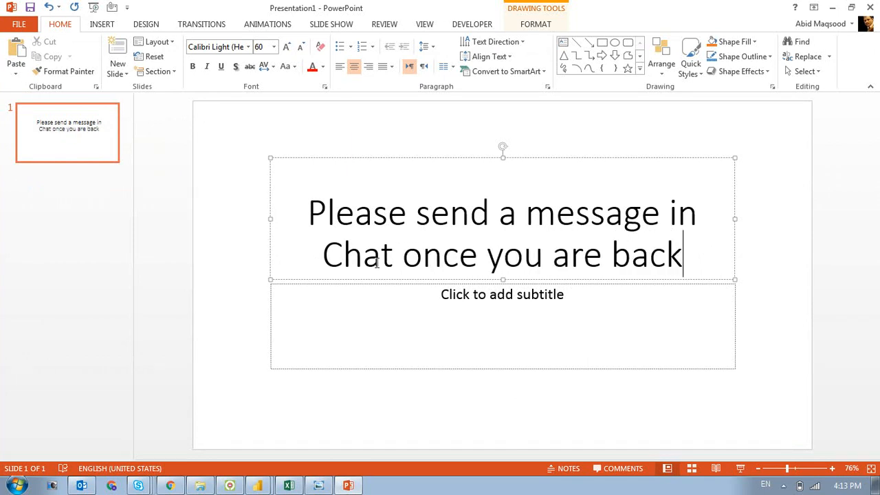
{"action": "left_click", "coordinate": [344, 284]}
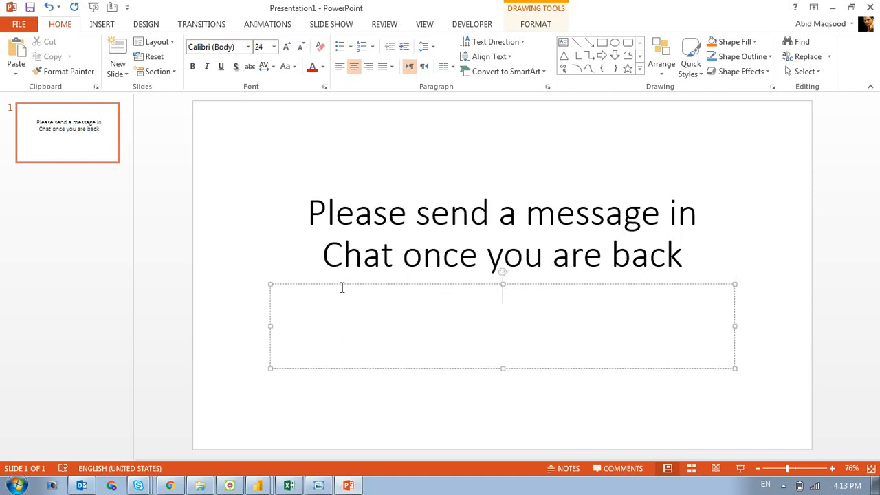
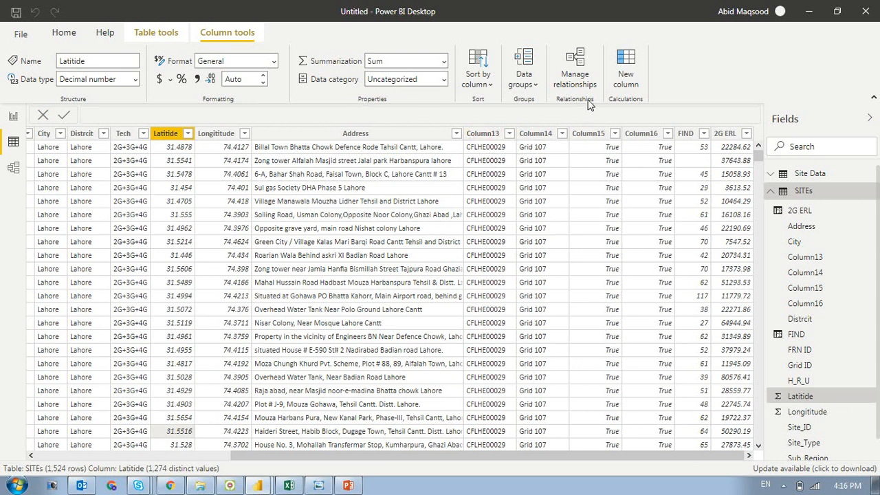
- Create a new calculated table and name it FRN in its formula
{"action": "left_click", "coordinate": [156, 33]}
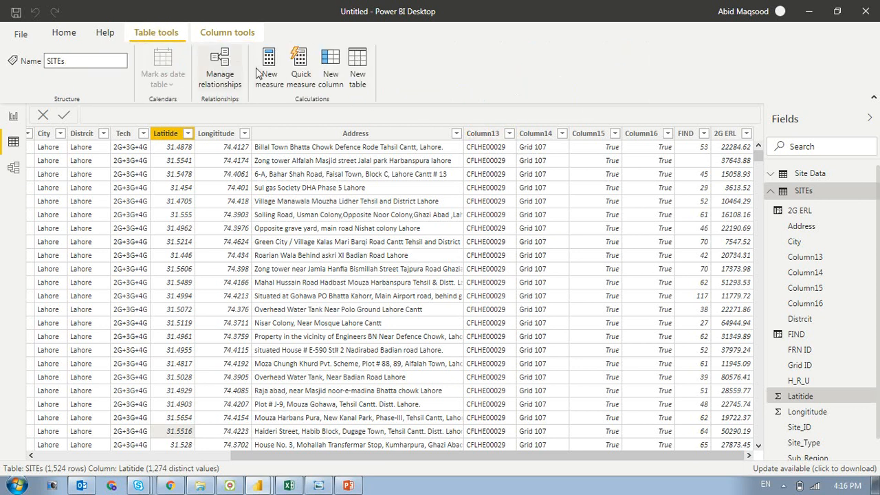
{"action": "left_click", "coordinate": [360, 68]}
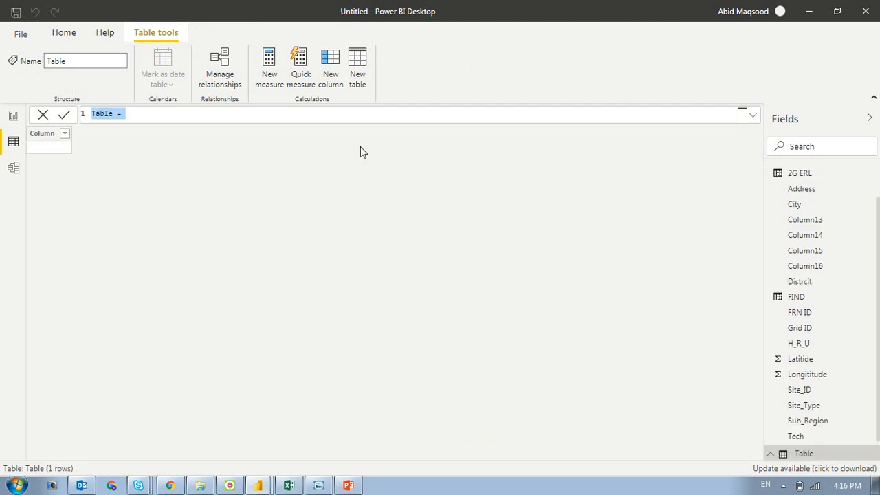
{"action": "double_click", "coordinate": [103, 114]}
{"action": "type", "text": "FRN = "}
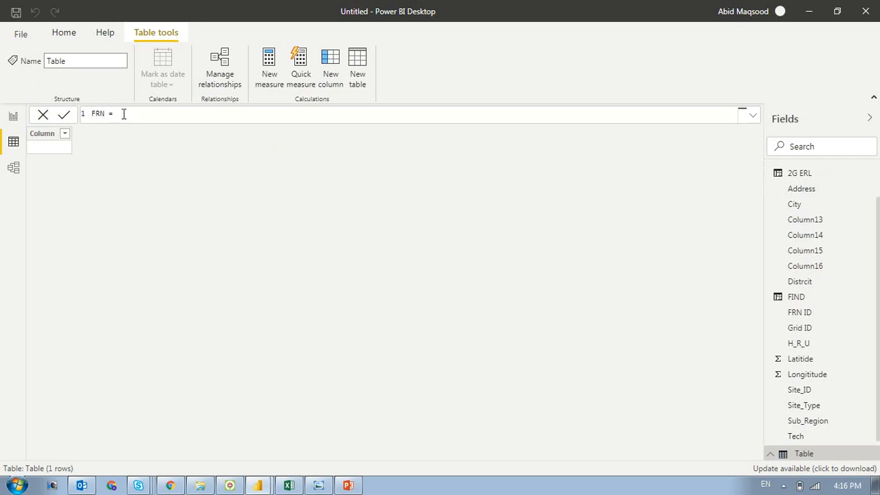
{"action": "type", "text": "d"}
- Define the FRN table as the unique values of Column13 with DISTINCT(SITEs[Column13])
{"action": "key", "text": "Tab"}
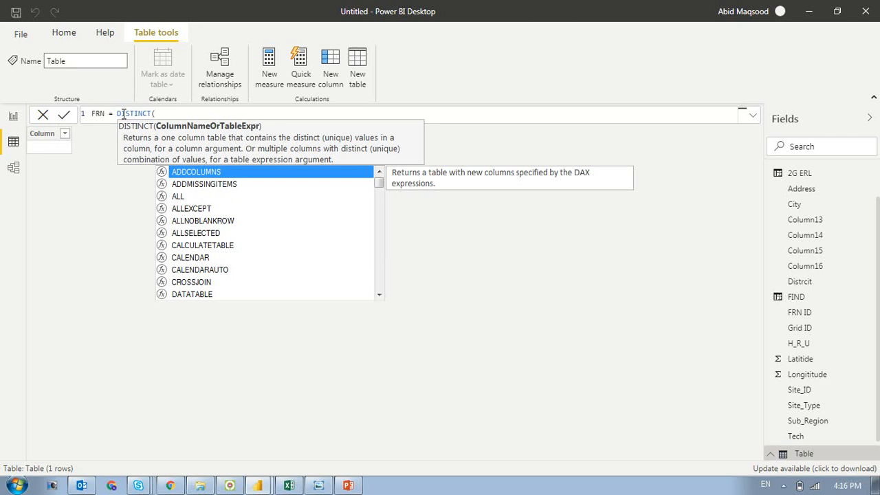
{"action": "type", "text": "st"}
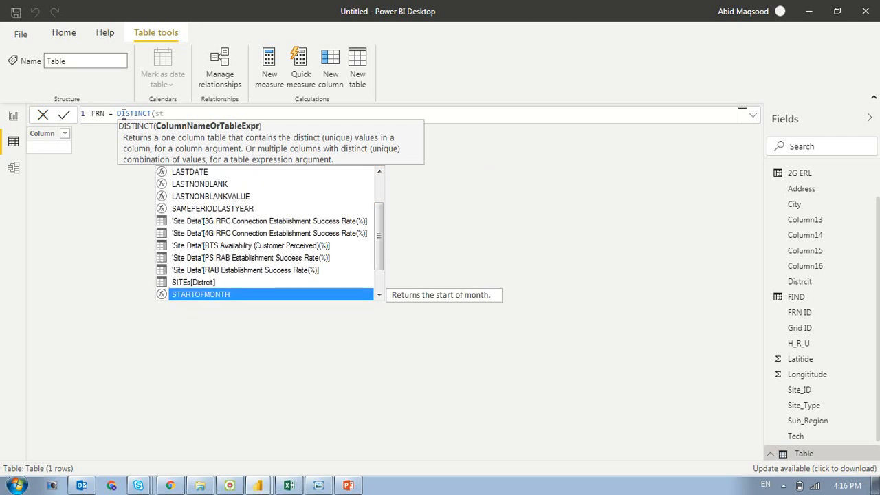
{"action": "key", "text": "BackSpace"}
{"action": "type", "text": "i"}
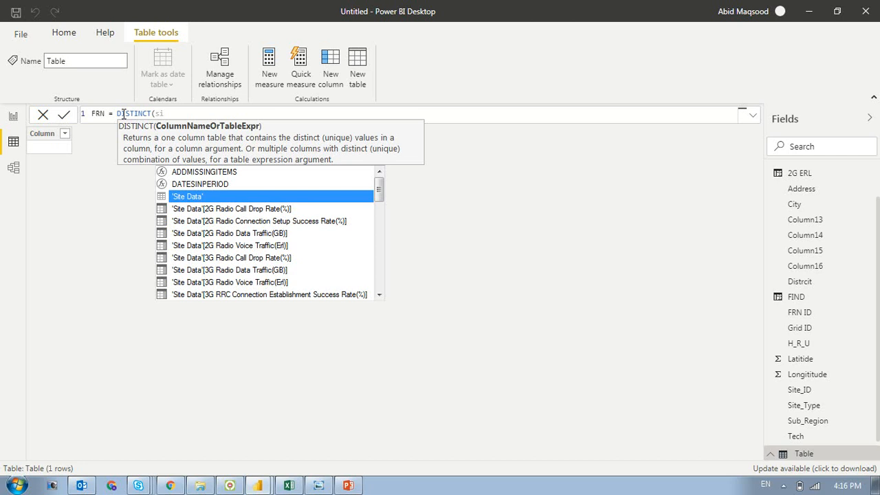
{"action": "type", "text": "tes"}
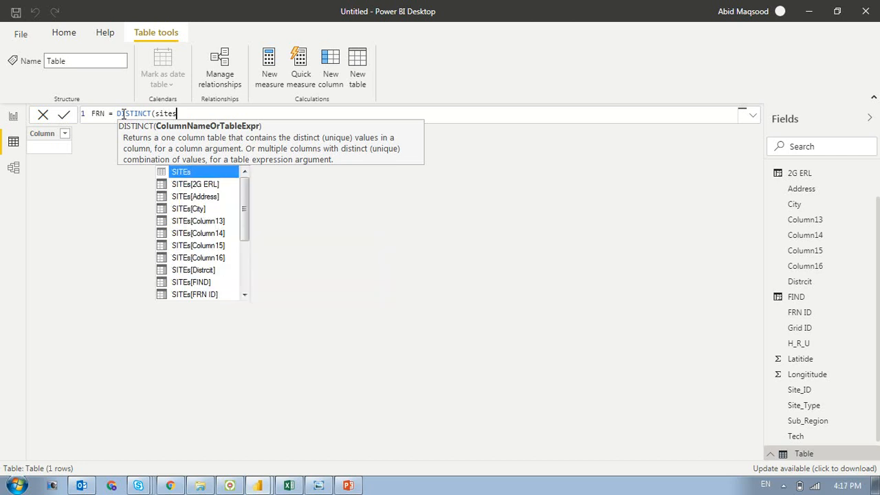
{"action": "key", "text": "Down"}
{"action": "key", "text": "Down"}
{"action": "key", "text": "Down"}
{"action": "key", "text": "Down"}
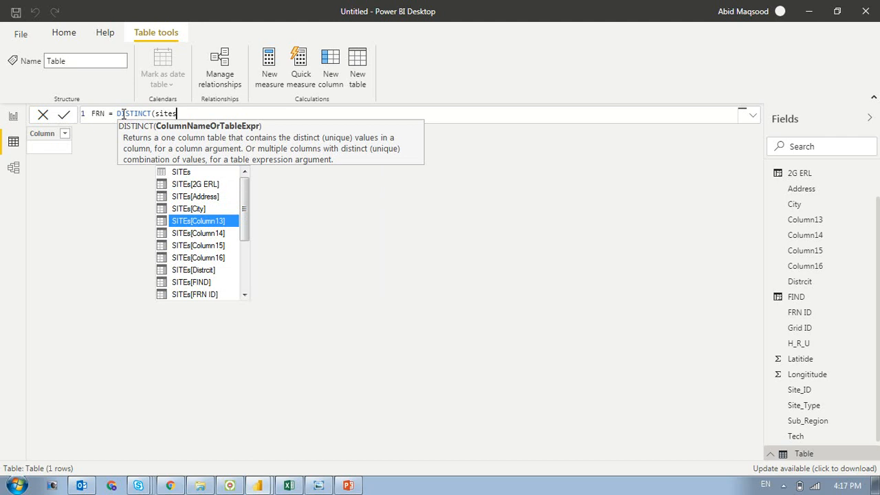
{"action": "key", "text": "Tab"}
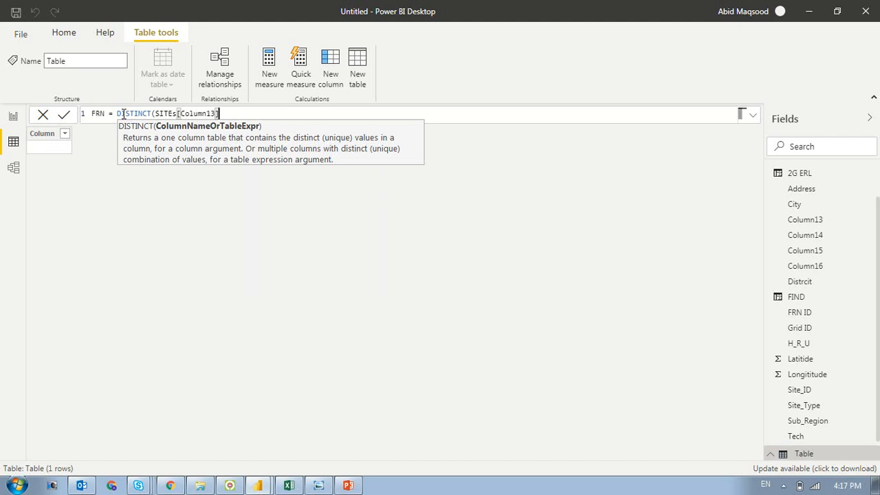
{"action": "type", "text": ")"}
{"action": "left_click", "coordinate": [124, 114], "text": "shift"}
{"action": "key", "text": "Return"}
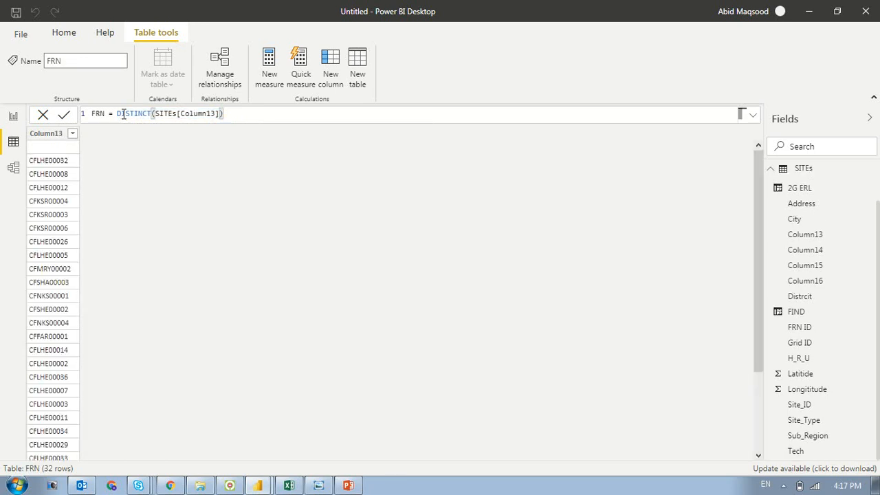
{"action": "left_click_drag", "start_coordinate": [758, 189], "coordinate": [771, 136]}
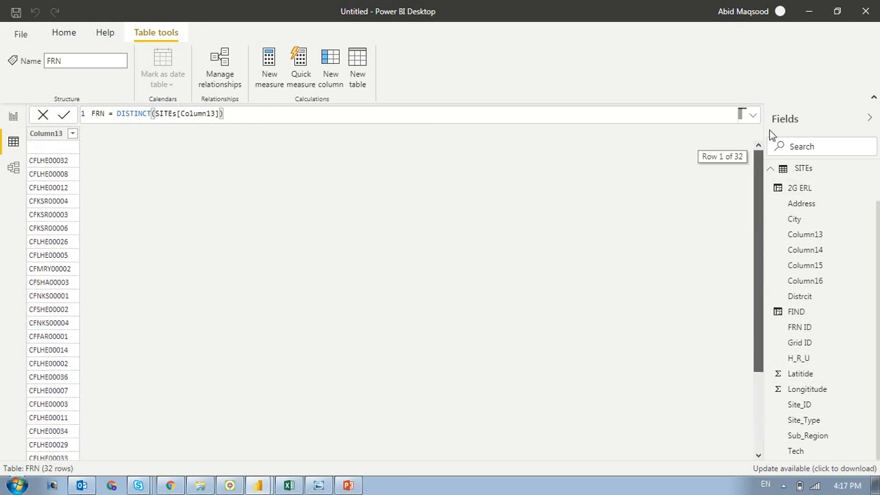
{"action": "left_click", "coordinate": [49, 164]}
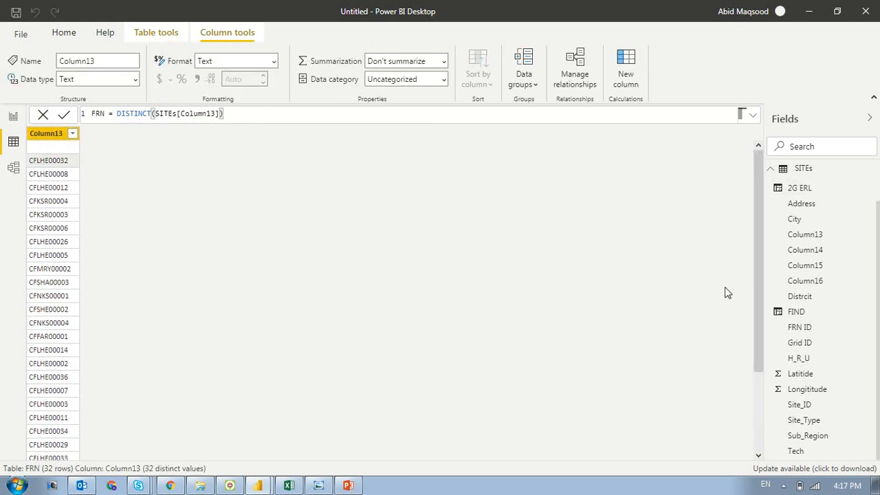
{"action": "left_click_drag", "start_coordinate": [753, 292], "coordinate": [753, 273]}
{"action": "type", "text": ",si"}
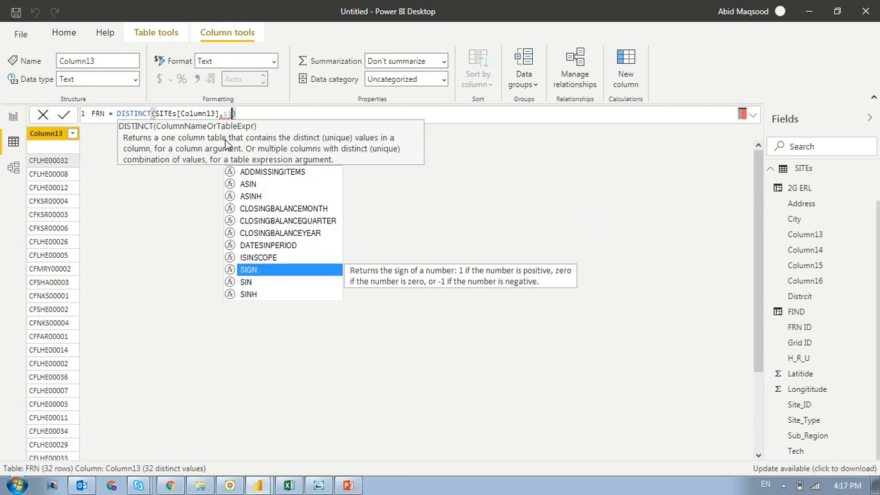
{"action": "key", "text": "BackSpace"}
{"action": "key", "text": "BackSpace"}
{"action": "key", "text": "BackSpace"}
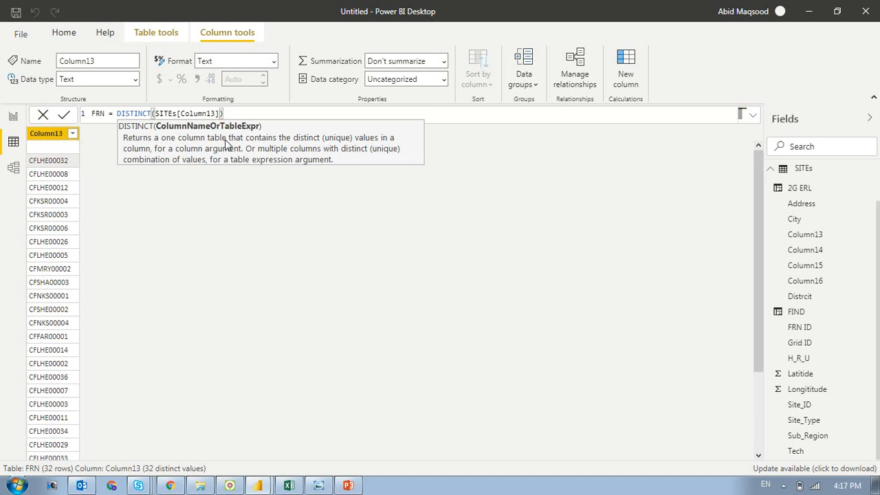
{"action": "key", "text": "BackSpace"}
{"action": "key", "text": "BackSpace"}
{"action": "key", "text": "BackSpace"}
{"action": "key", "text": "BackSpace"}
{"action": "key", "text": "BackSpace"}
{"action": "key", "text": "BackSpace"}
{"action": "key", "text": "BackSpace"}
{"action": "key", "text": "BackSpace"}
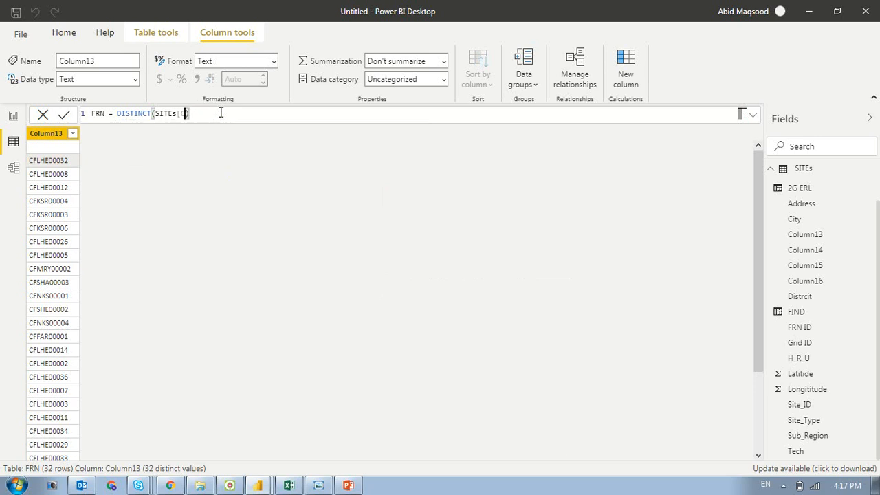
{"action": "type", "text": "olumn13]"}
- Replace the DISTINCT expression in the FRN table formula with the CALENDAR function
{"action": "left_click_drag", "start_coordinate": [116, 113], "coordinate": [172, 123]}
{"action": "left_click", "coordinate": [122, 113]}
{"action": "left_click_drag", "start_coordinate": [117, 113], "coordinate": [266, 123]}
{"action": "type", "text": "cal"}
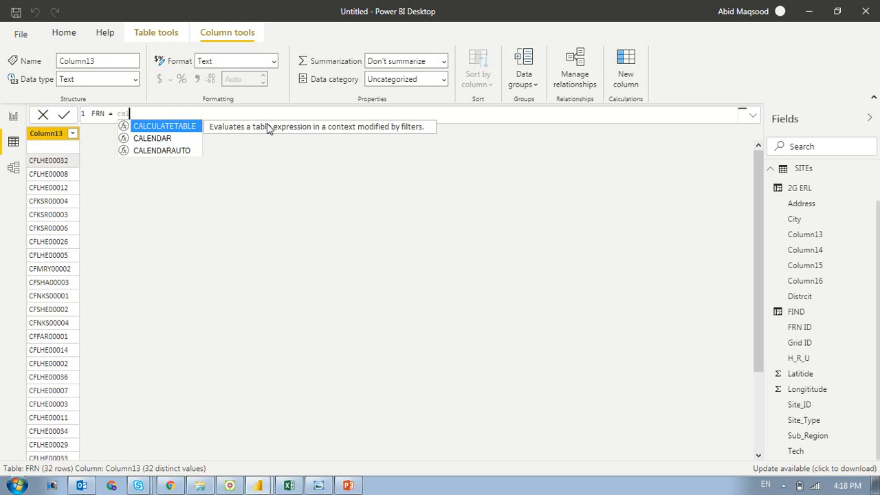
{"action": "key", "text": "Down"}
{"action": "key", "text": "Tab"}
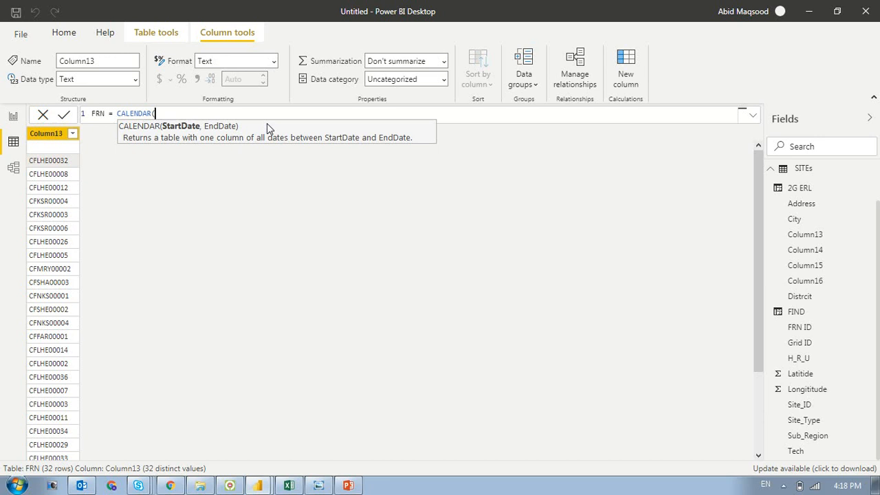
- Complete the CALENDAR formula with start date DATE(2020,1,1) and end date TODAY(), and commit it
{"action": "type", "text": "DATE(2020,1,1,"}
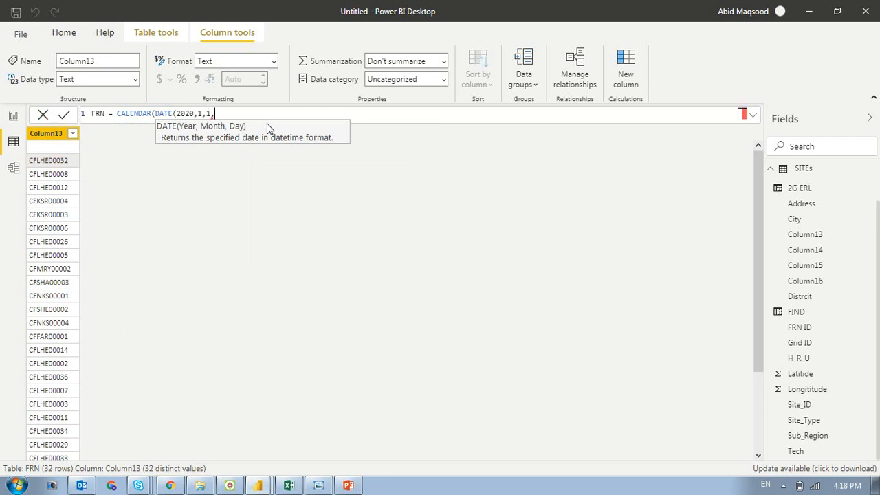
{"action": "key", "text": "BackSpace"}
{"action": "type", "text": ")"}
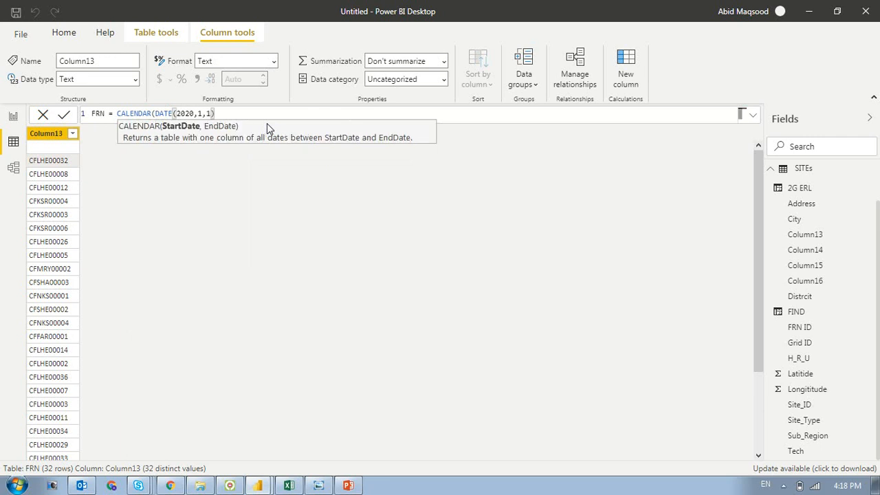
{"action": "type", "text": ",tod"}
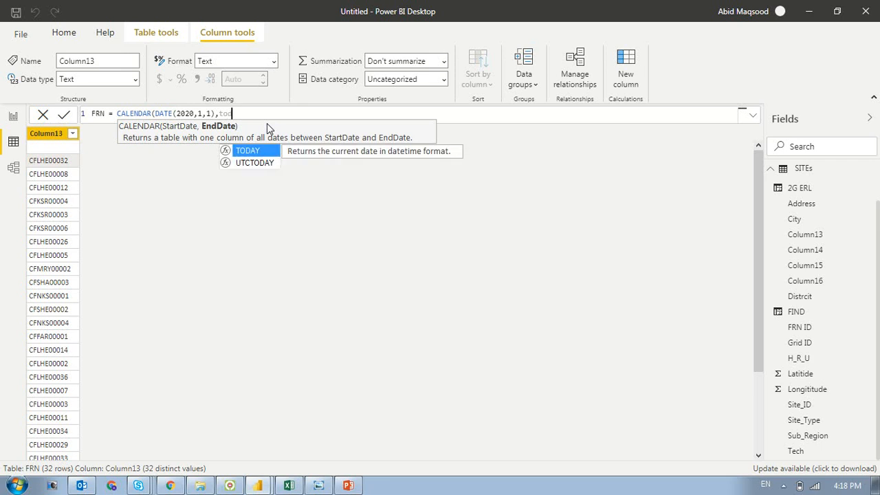
{"action": "key", "text": "Tab"}
{"action": "type", "text": "))"}
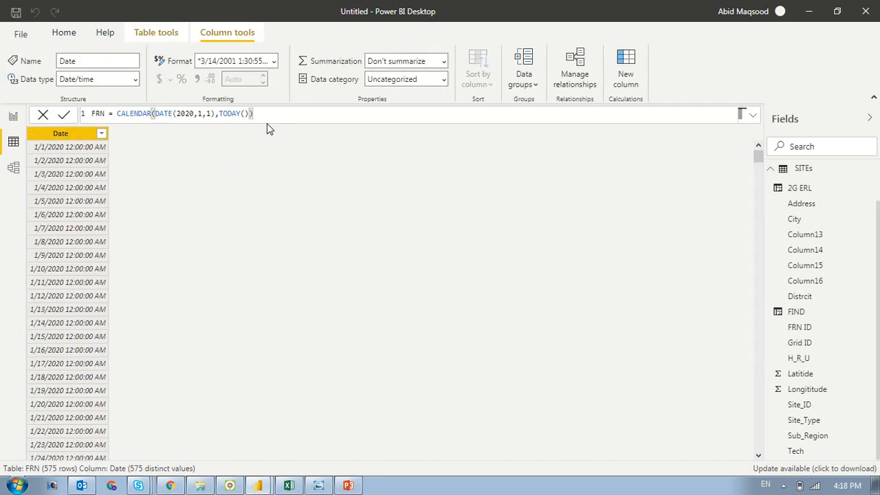
- Check the last dates in the Date column's filter list without applying a filter
{"action": "left_click", "coordinate": [101, 137]}
{"action": "left_click_drag", "start_coordinate": [281, 224], "coordinate": [277, 447]}
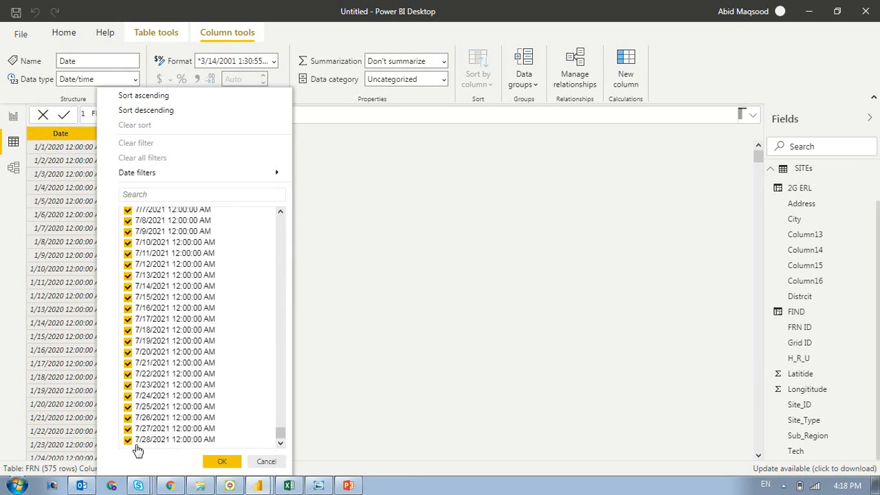
{"action": "left_click", "coordinate": [265, 461]}
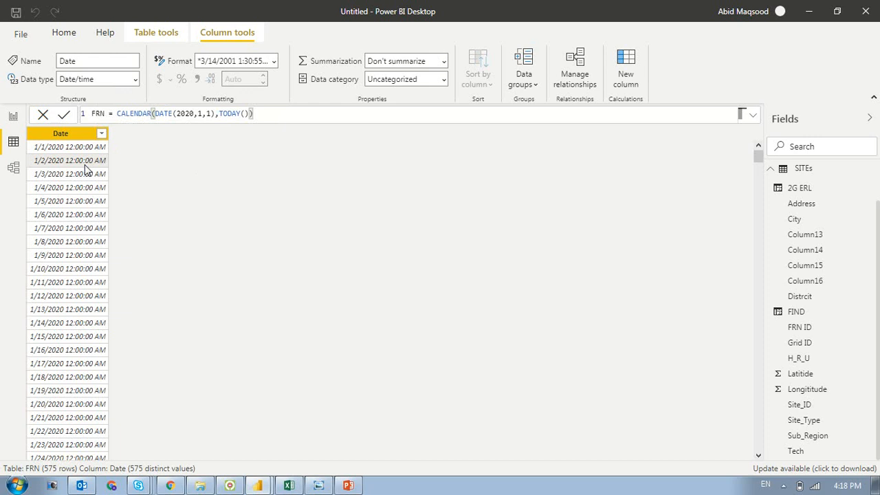
- Try to open Advanced DAX.pbix from the recent reports
{"action": "left_click", "coordinate": [20, 33]}
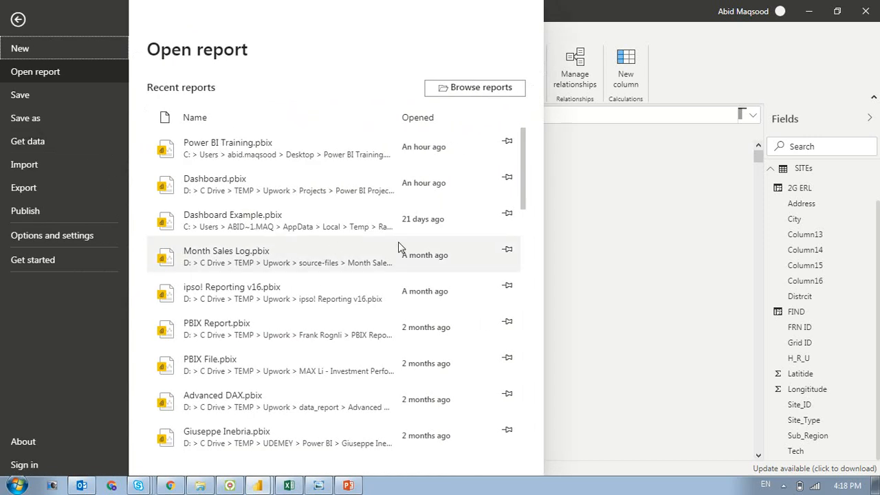
{"action": "scroll", "coordinate": [524, 213], "scroll_direction": "down", "scroll_amount": 2}
{"action": "left_click", "coordinate": [271, 351]}
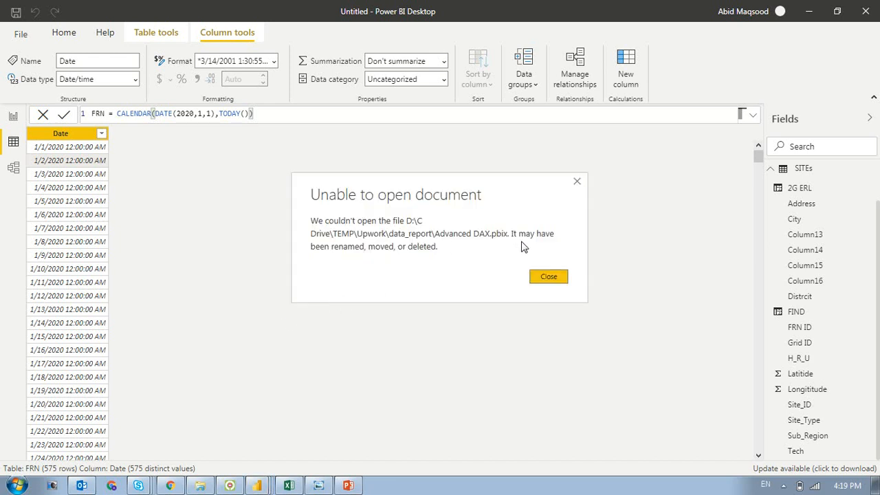
{"action": "left_click", "coordinate": [548, 277]}
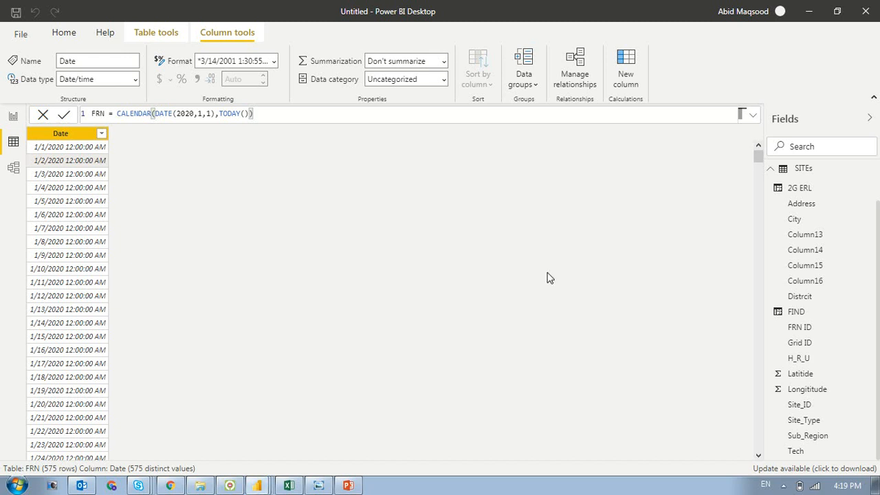
- Browse for a report to open and go to the PBIX Files folder inside Upwork
{"action": "left_click", "coordinate": [20, 36]}
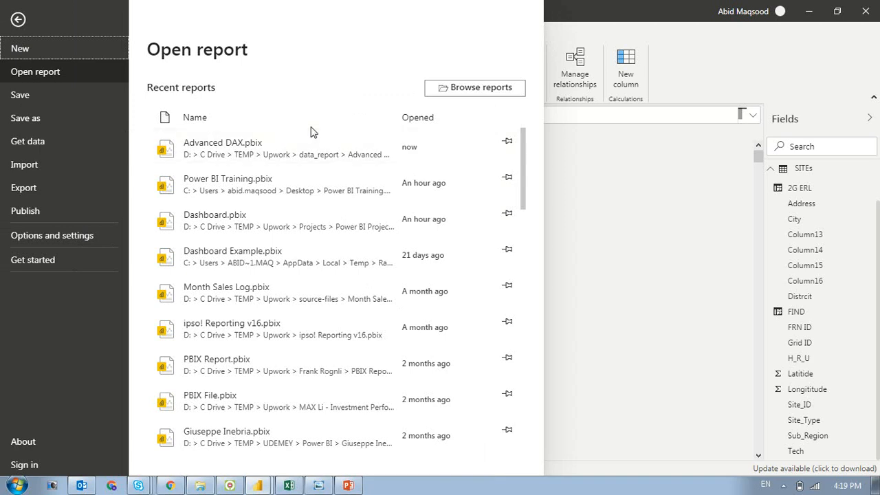
{"action": "left_click", "coordinate": [459, 89]}
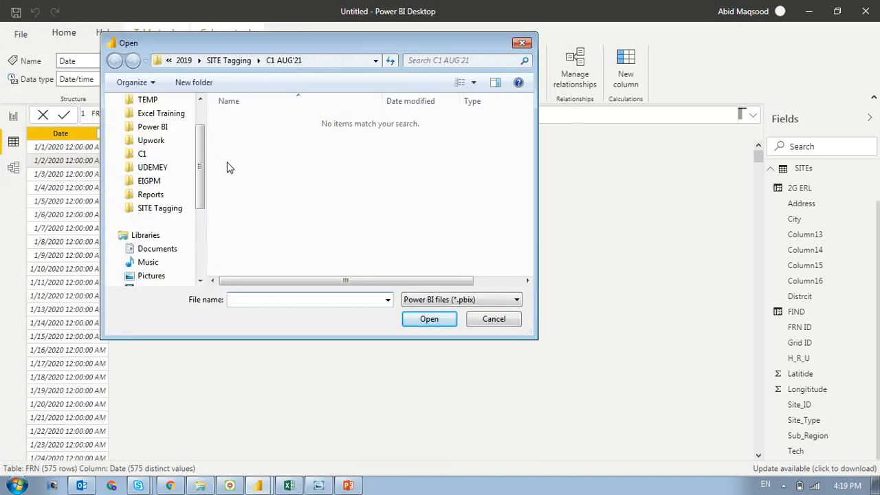
{"action": "left_click", "coordinate": [151, 141]}
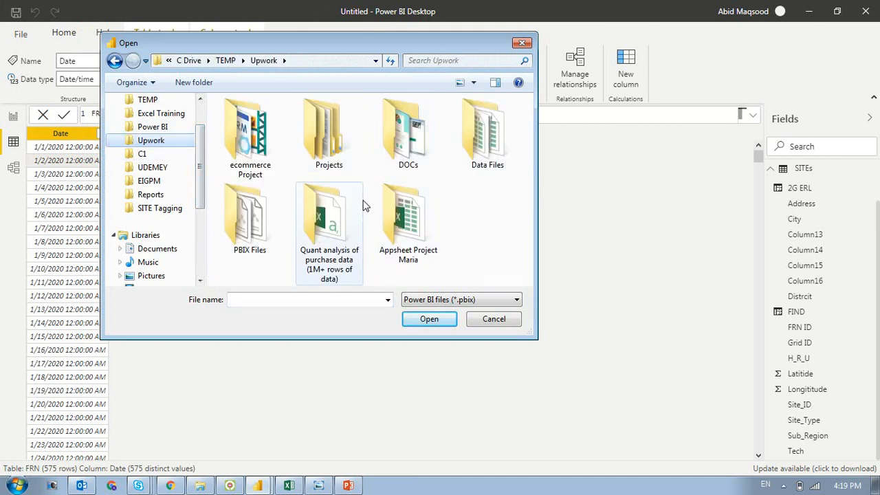
{"action": "left_click", "coordinate": [262, 237]}
{"action": "double_click", "coordinate": [261, 237]}
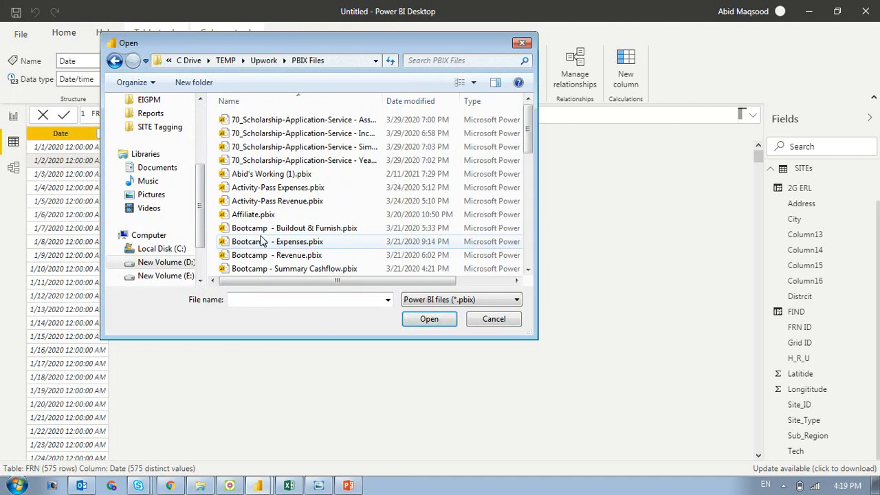
- Look through the reports in the PBIX Files folder, open Freemium.pbix and switch it to the data view
{"action": "left_click", "coordinate": [303, 187]}
{"action": "left_click", "coordinate": [313, 200]}
{"action": "key", "text": "Down"}
{"action": "key", "text": "Down"}
{"action": "key", "text": "Down"}
{"action": "key", "text": "Down"}
{"action": "key", "text": "Down"}
{"action": "key", "text": "Down"}
{"action": "key", "text": "Down"}
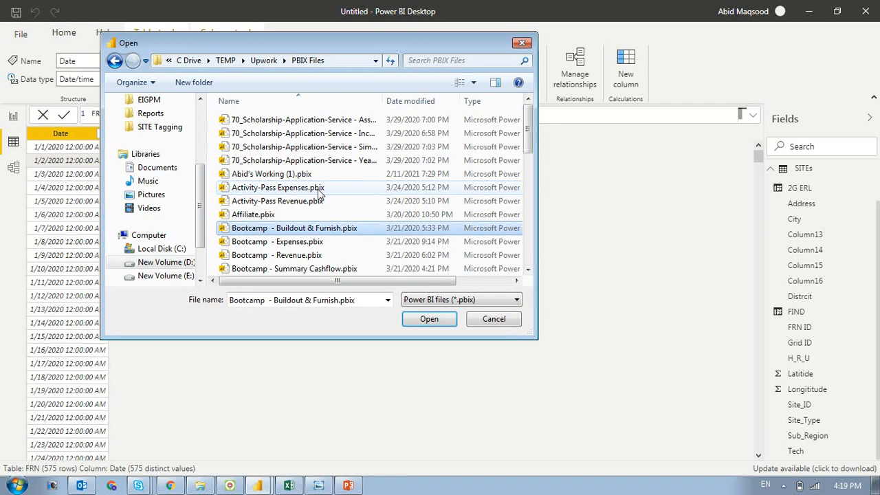
{"action": "key", "text": "Up"}
{"action": "key", "text": "Up"}
{"action": "key", "text": "Up"}
{"action": "key", "text": "Up"}
{"action": "key", "text": "Up"}
{"action": "key", "text": "Up"}
{"action": "key", "text": "Up"}
{"action": "key", "text": "Up"}
{"action": "key", "text": "Up"}
{"action": "key", "text": "Up"}
{"action": "key", "text": "Up"}
{"action": "key", "text": "Up"}
{"action": "key", "text": "Up"}
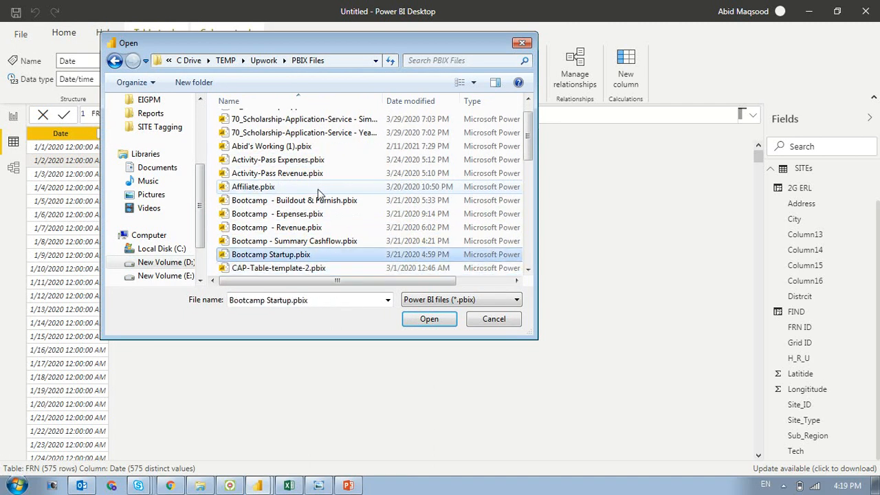
{"action": "key", "text": "Down"}
{"action": "key", "text": "Down"}
{"action": "key", "text": "Down"}
{"action": "key", "text": "Down"}
{"action": "key", "text": "Down"}
{"action": "key", "text": "Down"}
{"action": "key", "text": "Down"}
{"action": "key", "text": "Down"}
{"action": "key", "text": "Down"}
{"action": "key", "text": "Down"}
{"action": "key", "text": "Down"}
{"action": "key", "text": "Down"}
{"action": "key", "text": "Down"}
{"action": "key", "text": "Down"}
{"action": "key", "text": "Down"}
{"action": "key", "text": "Down"}
{"action": "key", "text": "Down"}
{"action": "key", "text": "Down"}
{"action": "key", "text": "Down"}
{"action": "key", "text": "Down"}
{"action": "key", "text": "Down"}
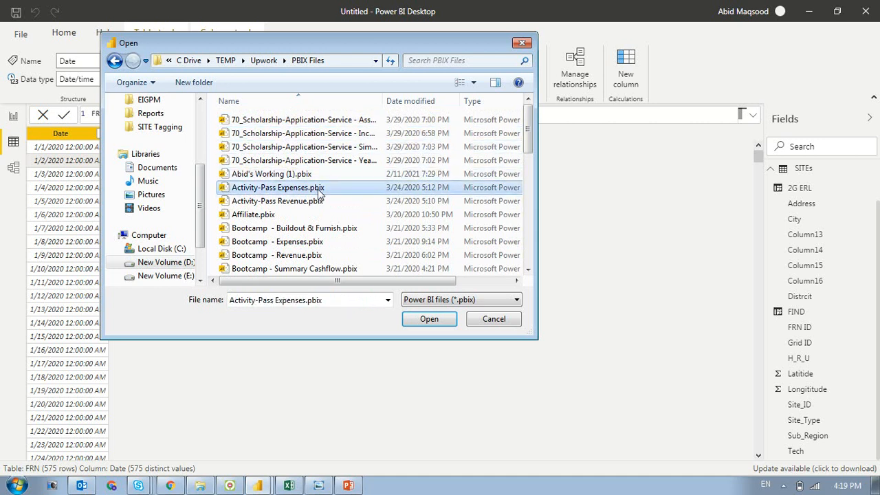
{"action": "key", "text": "Down"}
{"action": "key", "text": "Down"}
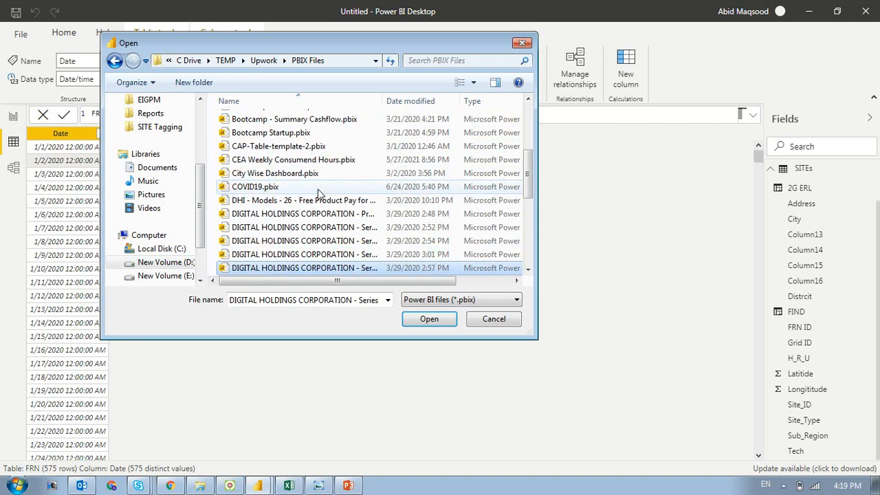
{"action": "left_click_drag", "start_coordinate": [525, 180], "coordinate": [557, 129]}
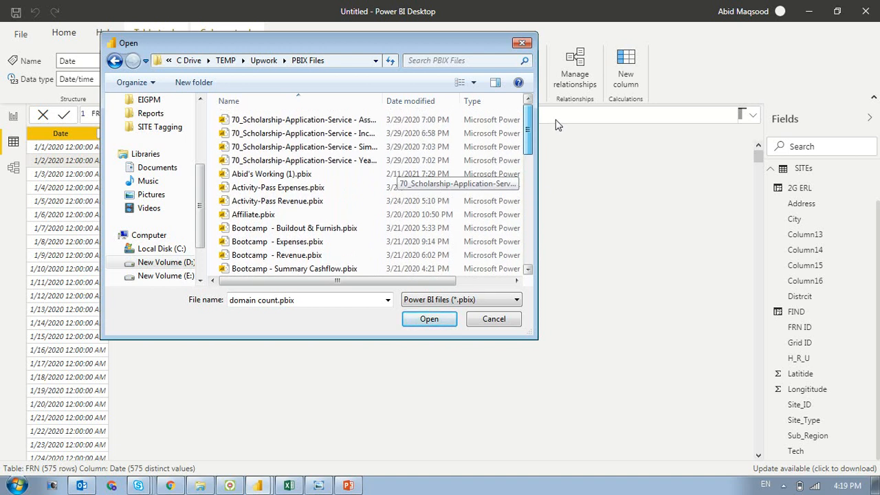
{"action": "left_click_drag", "start_coordinate": [554, 126], "coordinate": [538, 216]}
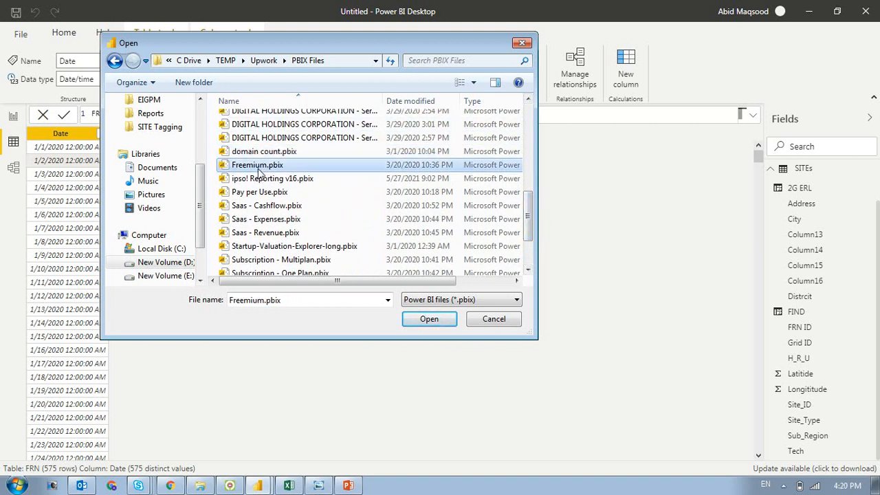
{"action": "double_click", "coordinate": [256, 165]}
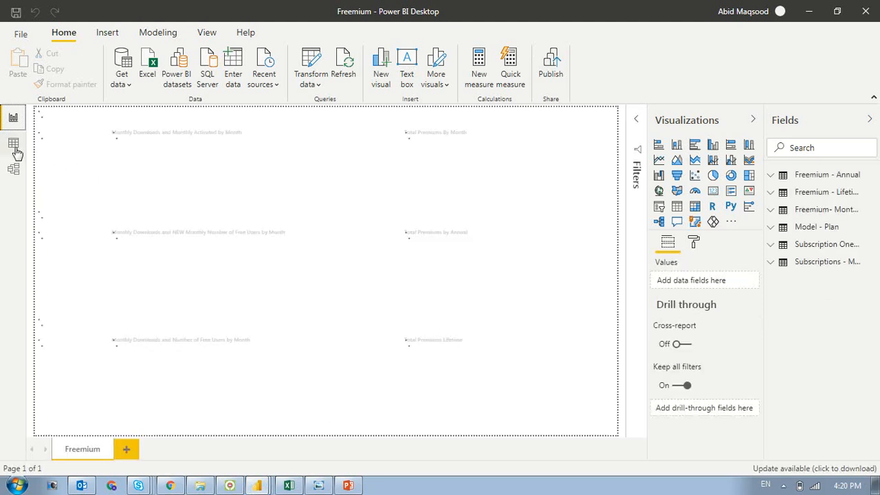
{"action": "left_click", "coordinate": [14, 146]}
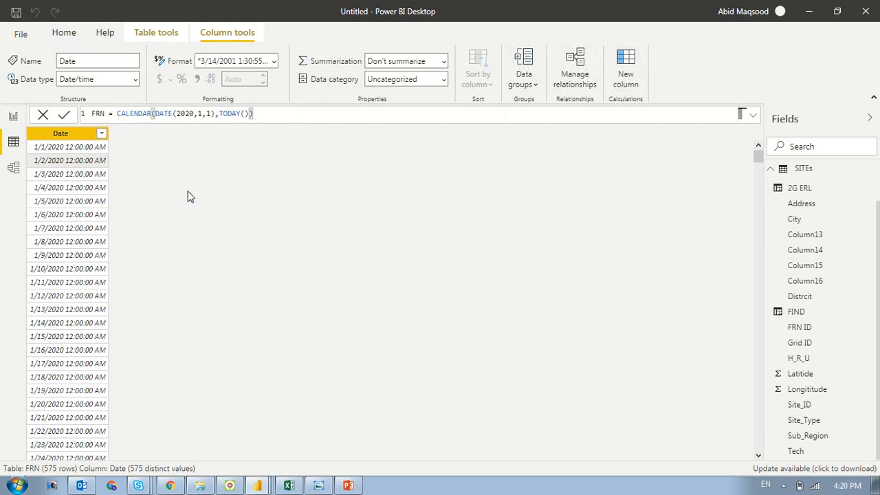
- Add a calculated column named Filter to the FRN calendar table in the untitled report
{"action": "key", "text": "Return"}
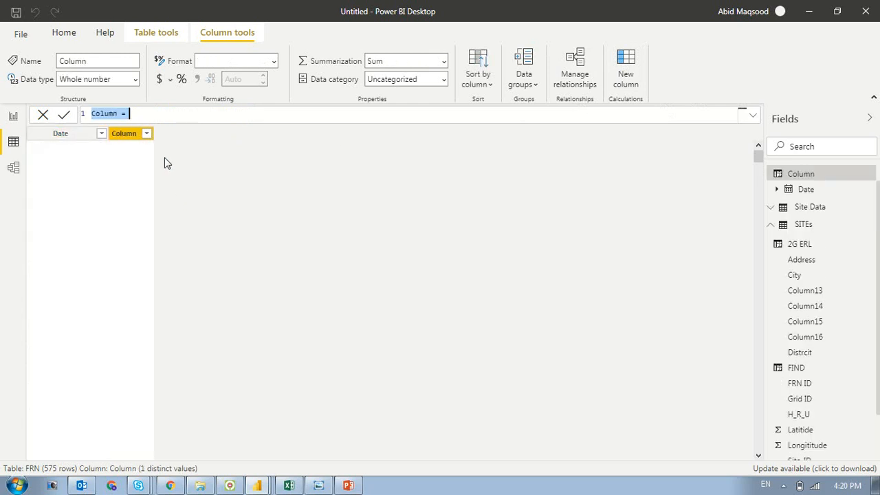
{"action": "double_click", "coordinate": [102, 113]}
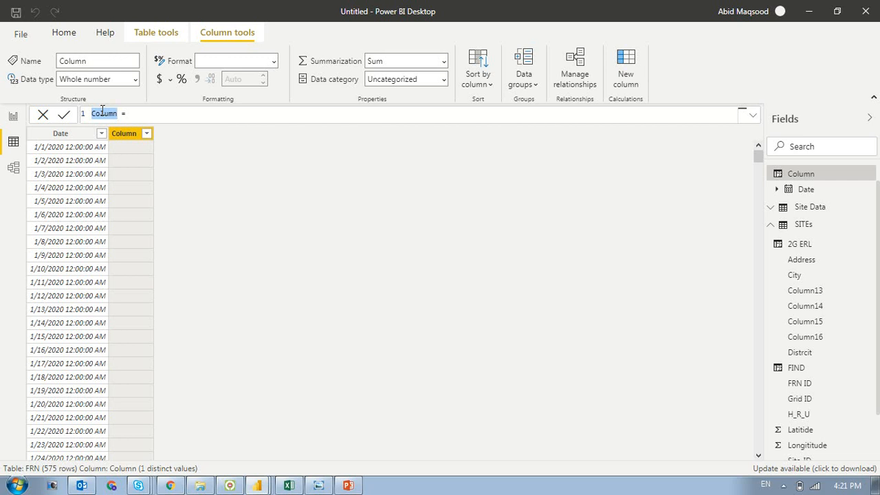
{"action": "type", "text": "Filter"}
- Start the Filter column's formula by declaring a variable var1 equal to TODAY()
{"action": "type", "text": "= var"}
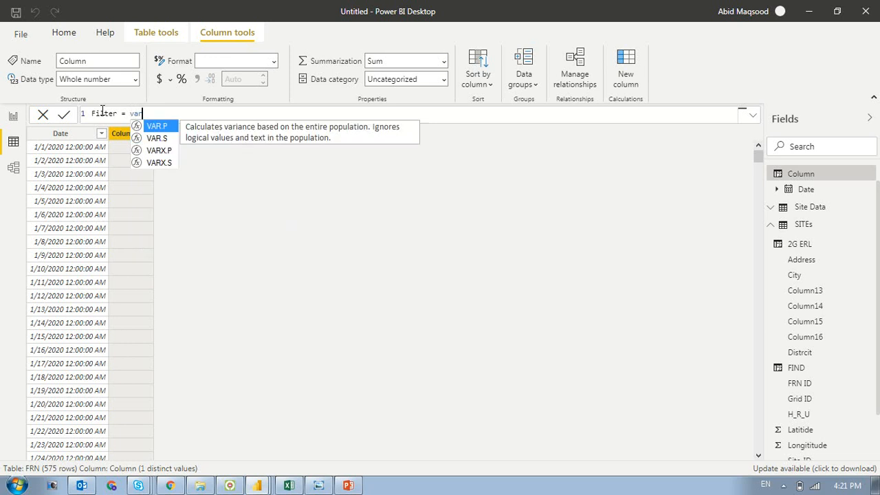
{"action": "type", "text": "1 = "}
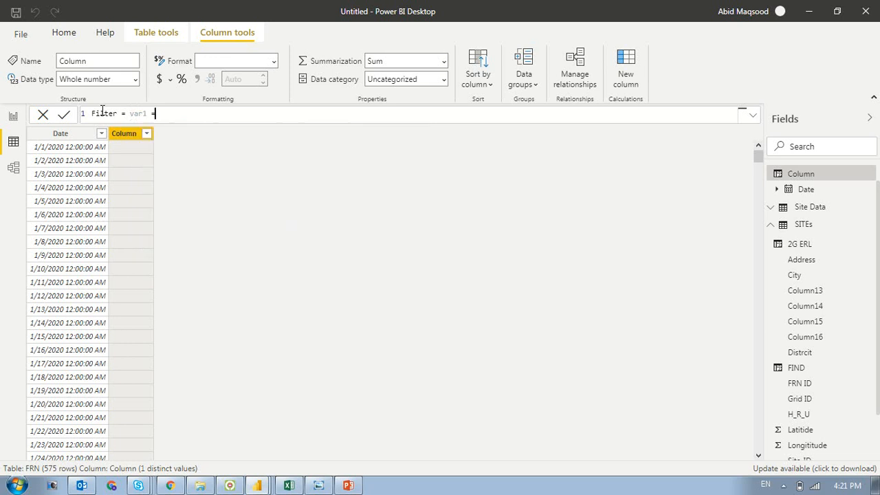
{"action": "type", "text": "to"}
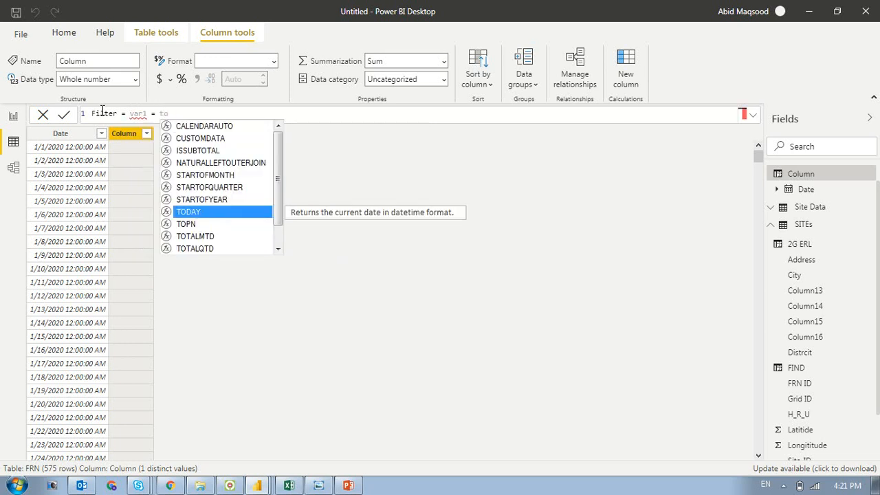
{"action": "type", "text": "d"}
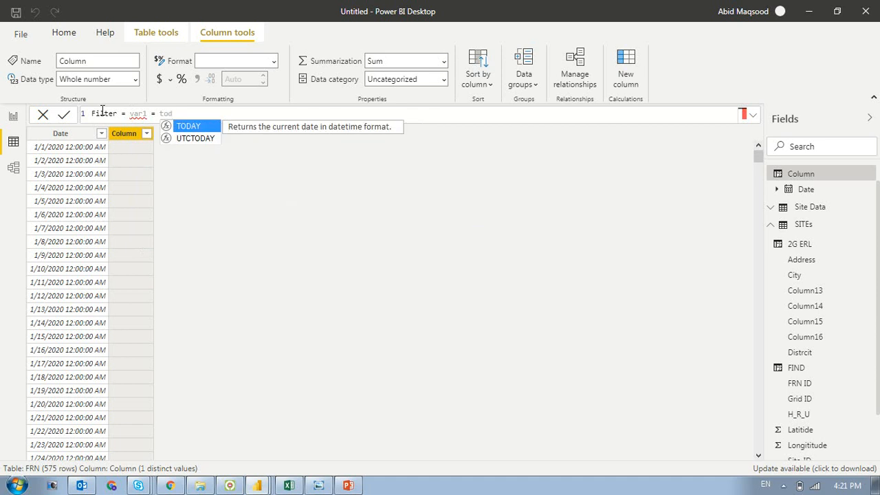
{"action": "key", "text": "Tab"}
{"action": "key", "text": "Left"}
{"action": "key", "text": "Left"}
{"action": "key", "text": "Left"}
{"action": "key", "text": "Left"}
{"action": "key", "text": "Left"}
{"action": "key", "text": "Left"}
{"action": "key", "text": "Left"}
{"action": "key", "text": "Left"}
{"action": "key", "text": "Left"}
{"action": "key", "text": "Left"}
{"action": "key", "text": "Left"}
{"action": "key", "text": "Left"}
{"action": "key", "text": "Left"}
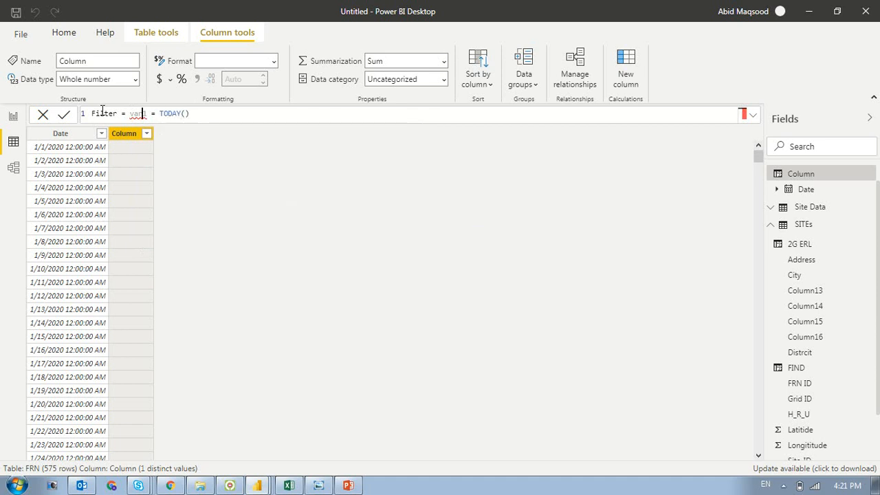
{"action": "type", "text": "var"}
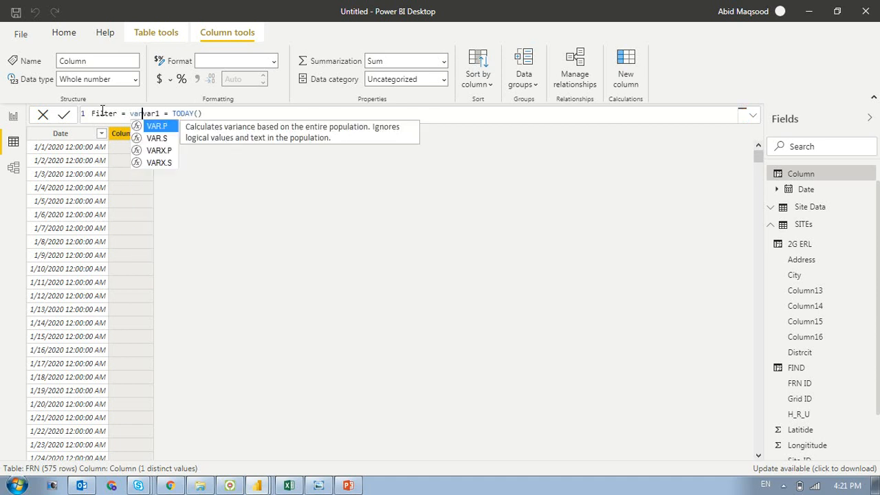
{"action": "left_click", "coordinate": [229, 116]}
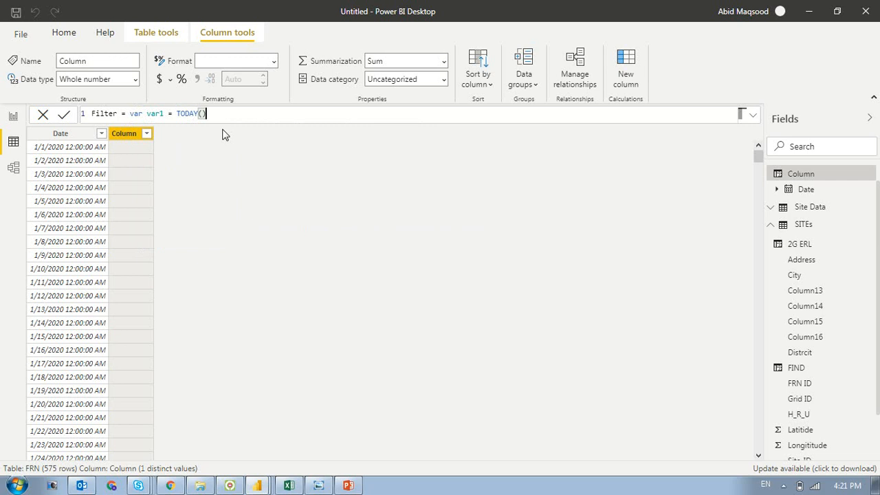
- Declare a second variable, startdate, as DATE(2020,6,1) on a new line of the Filter formula and commit it
{"action": "key", "text": "shift+Return"}
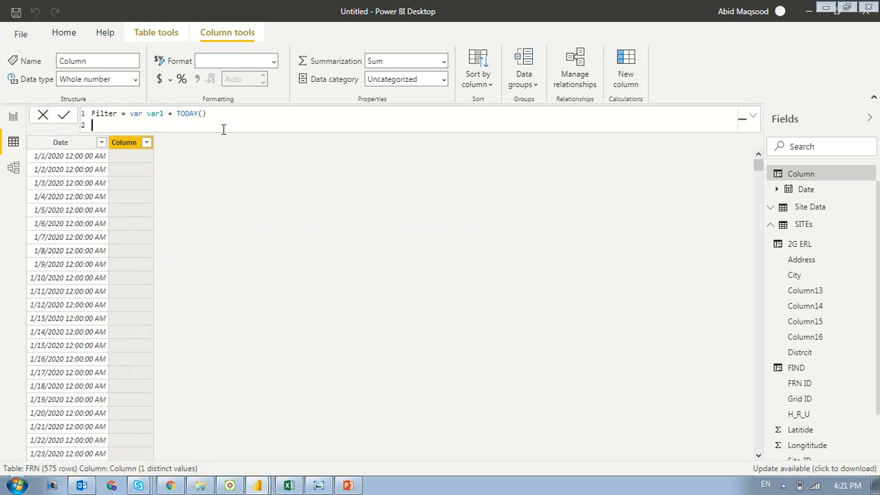
{"action": "type", "text": "var startdate=date"}
{"action": "key", "text": "Tab"}
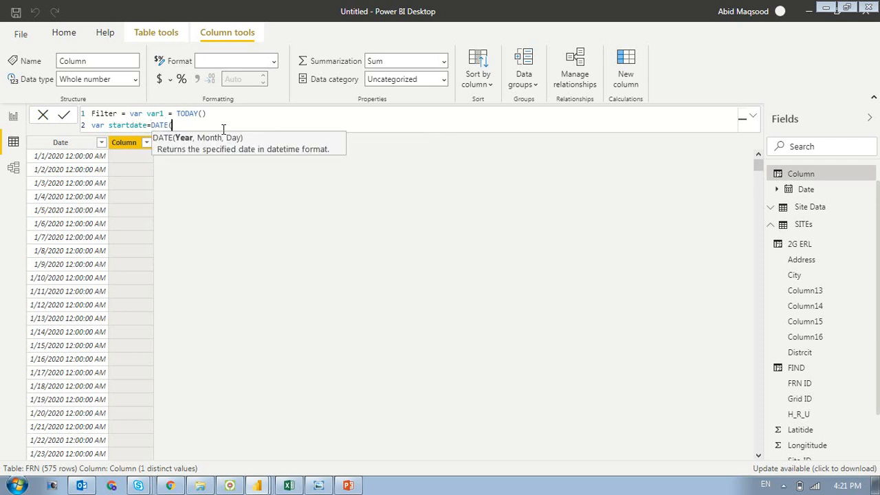
{"action": "type", "text": "2020,6,1)"}
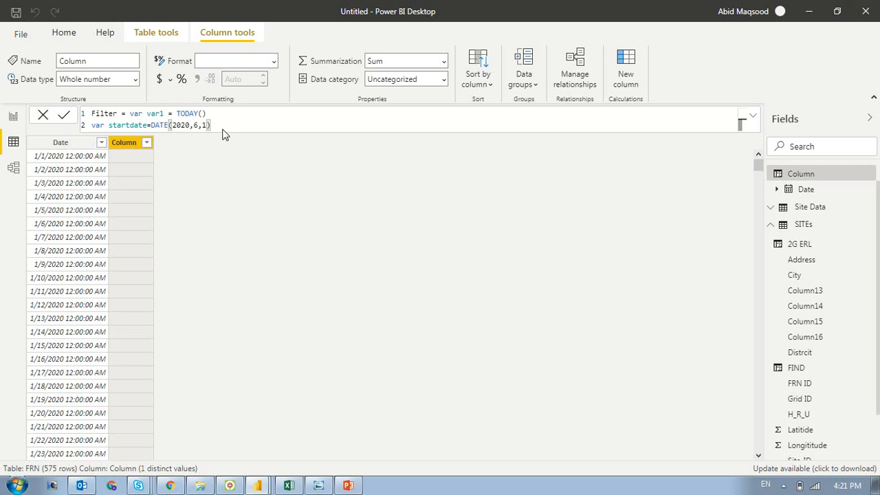
{"action": "key", "text": "Return"}
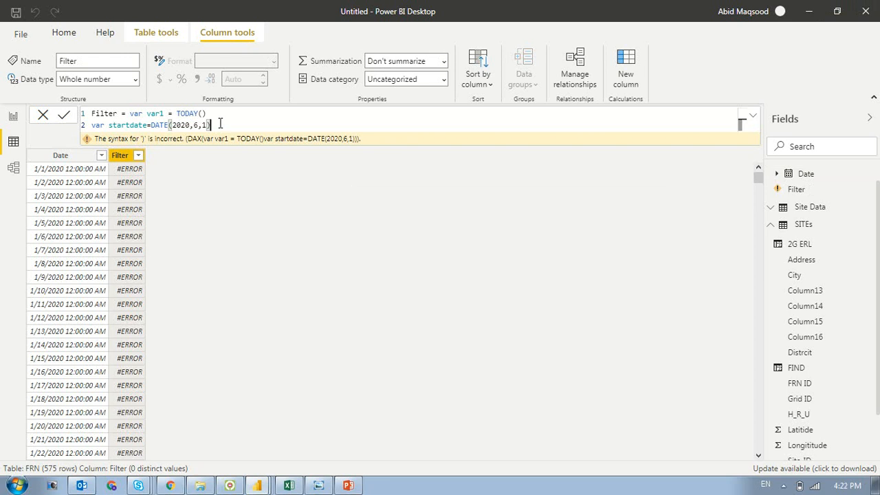
- Add a return statement that outputs var1 below the variable declarations and commit the Filter formula
{"action": "key", "text": "shift+Return"}
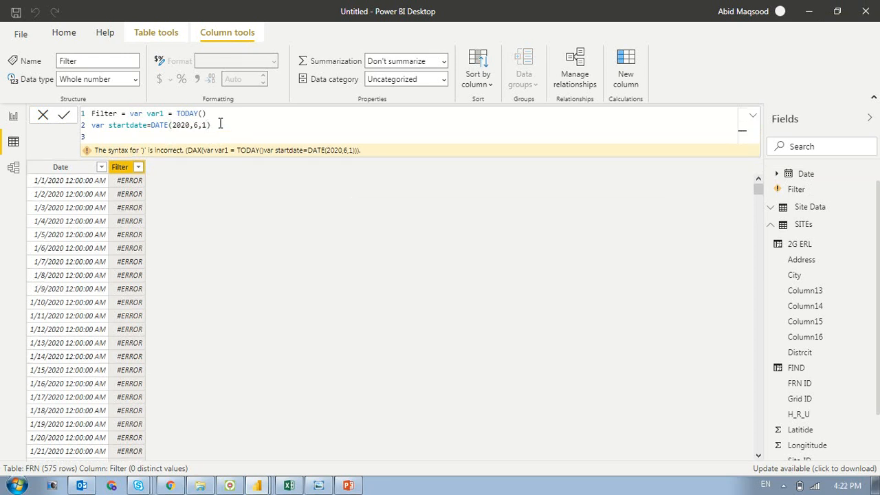
{"action": "type", "text": "return"}
{"action": "key", "text": "shift+Return"}
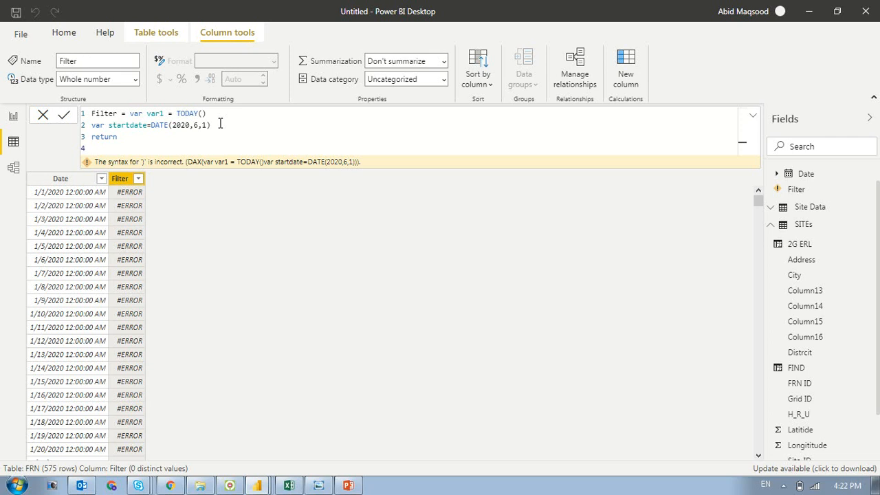
{"action": "type", "text": "va"}
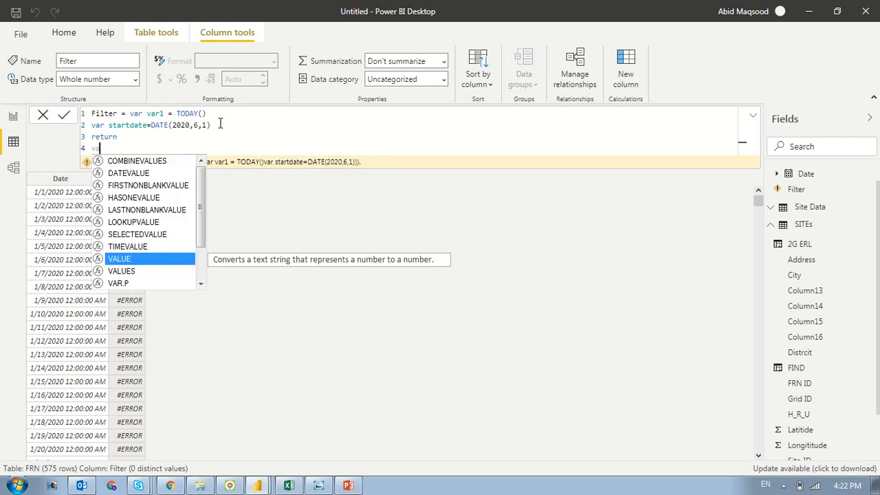
{"action": "type", "text": "r"}
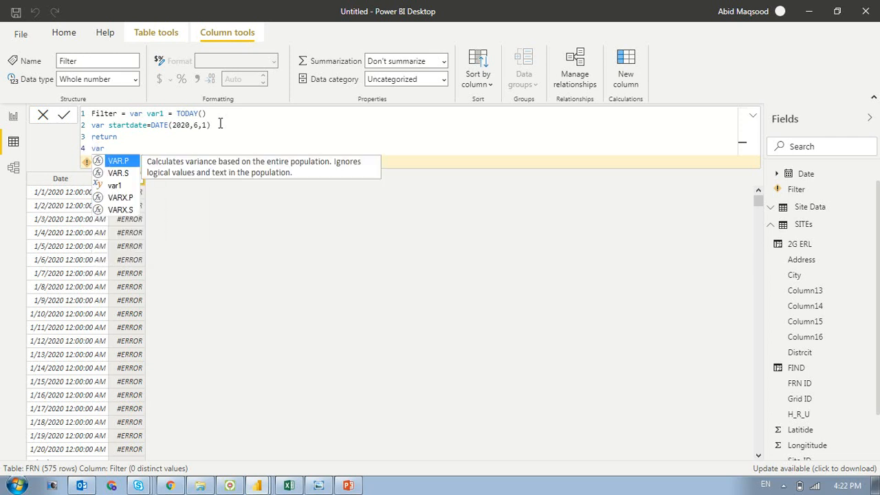
{"action": "key", "text": "Down"}
{"action": "key", "text": "Down"}
{"action": "key", "text": "Tab"}
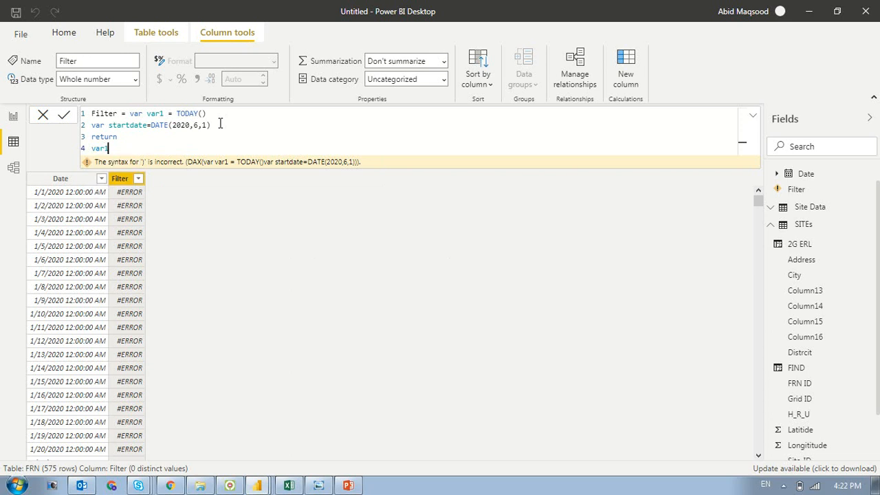
{"action": "key", "text": "Return"}
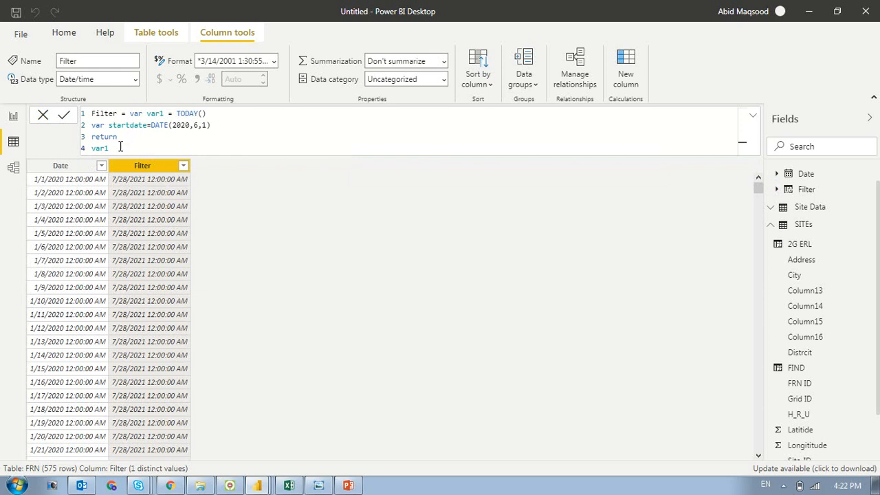
- Extend the returned expression to var1 & startdate and commit the Filter formula
{"action": "type", "text": "& sta"}
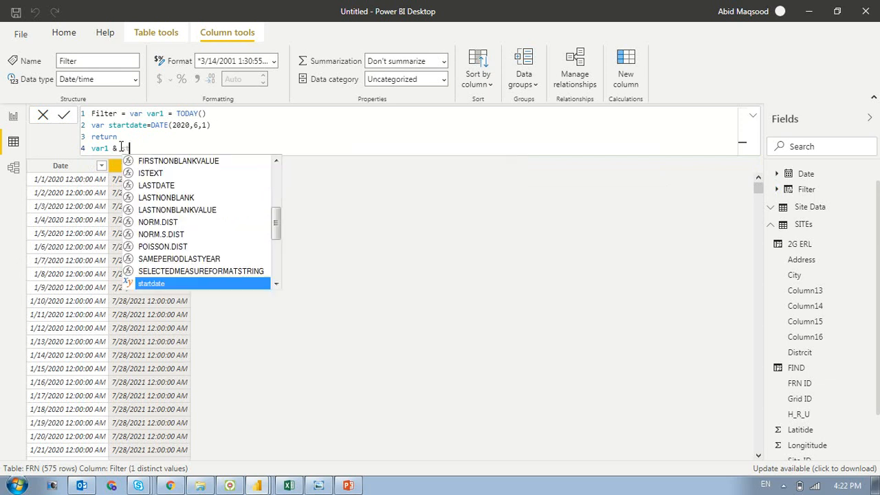
{"action": "key", "text": "Tab"}
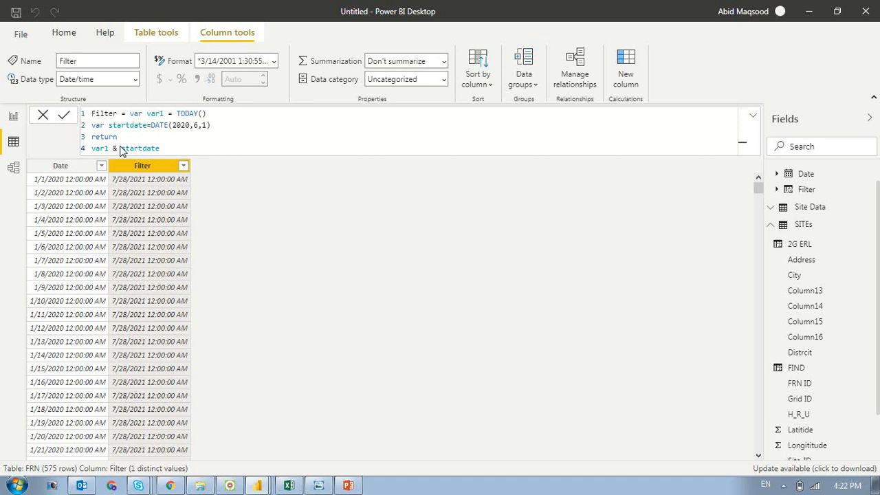
{"action": "key", "text": "Return"}
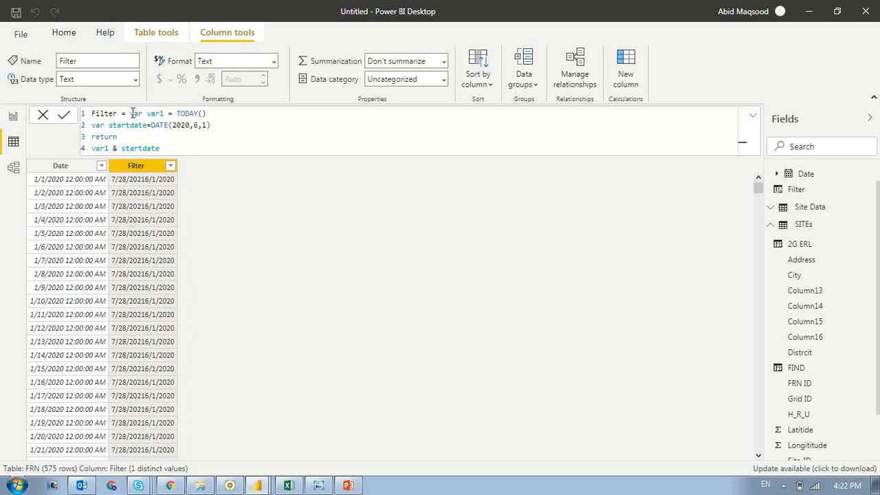
- Insert a "-" separator between var1 and startdate in the returned expression and commit it
{"action": "left_click", "coordinate": [122, 148]}
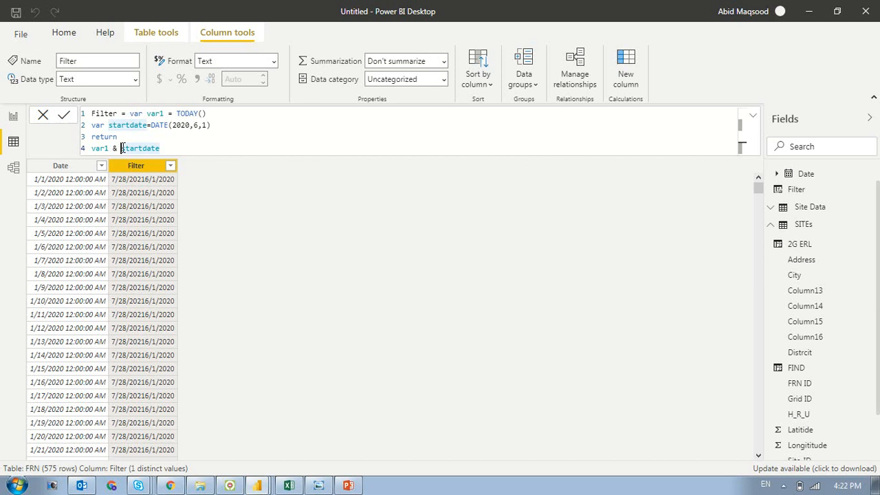
{"action": "type", "text": "\"-\"&"}
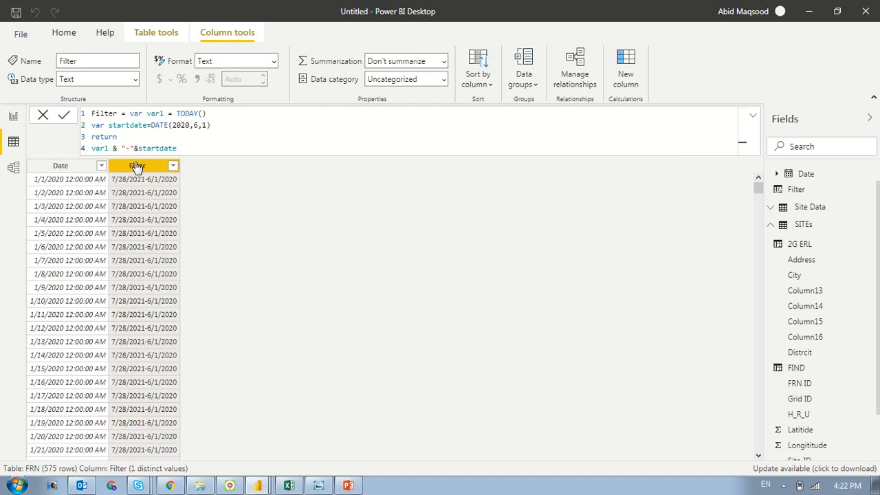
- Prefix var1 with the text "End Date", replace the "-" separator with "Start Date", and commit the Filter formula
{"action": "left_click", "coordinate": [93, 151]}
{"action": "type", "text": "\"End"}
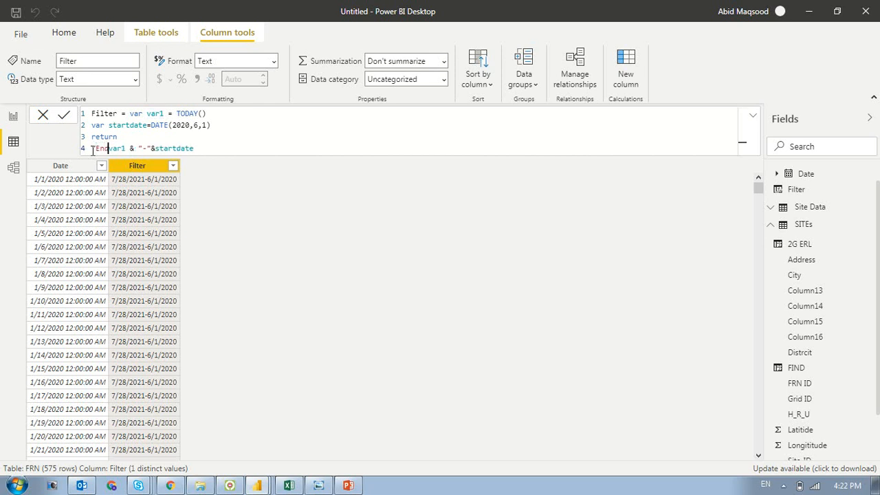
{"action": "type", "text": " Date"}
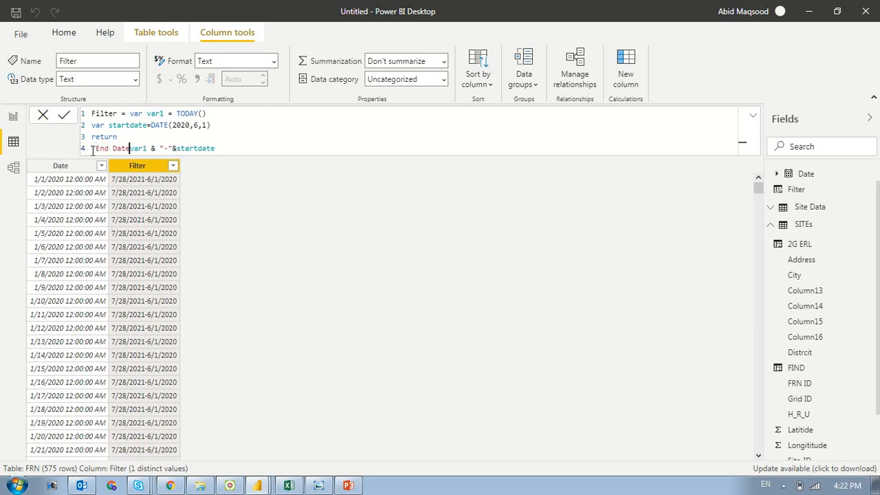
{"action": "type", "text": "\"&Strrt Date"}
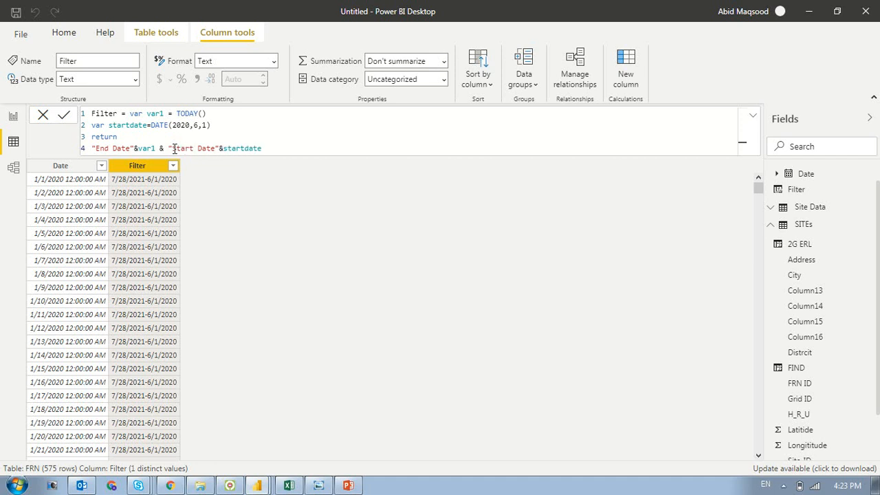
{"action": "key", "text": "Return"}
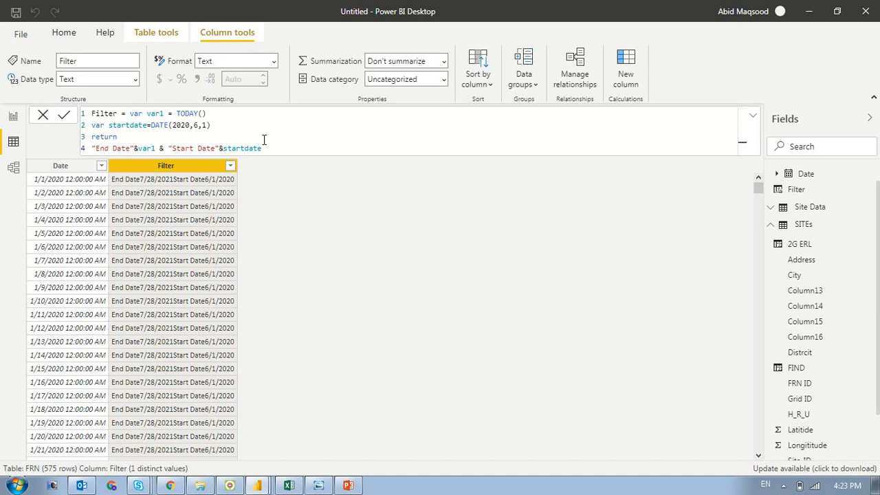
- Add an empty line at the end of the Filter formula and view the formula in the expanded editor
{"action": "key", "text": "shift+Return"}
{"action": "key", "text": "Up"}
{"action": "key", "text": "Up"}
{"action": "key", "text": "Up"}
{"action": "key", "text": "Up"}
{"action": "key", "text": "Down"}
{"action": "key", "text": "Down"}
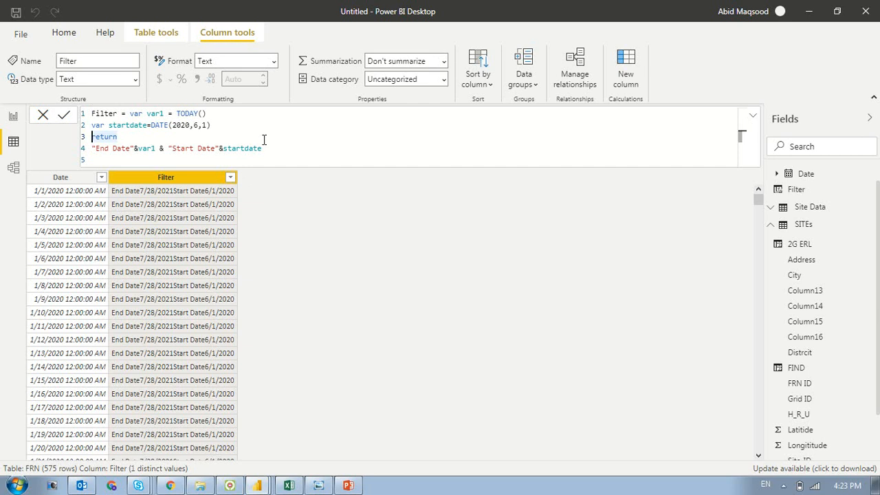
{"action": "key", "text": "Down"}
{"action": "left_click", "coordinate": [753, 117]}
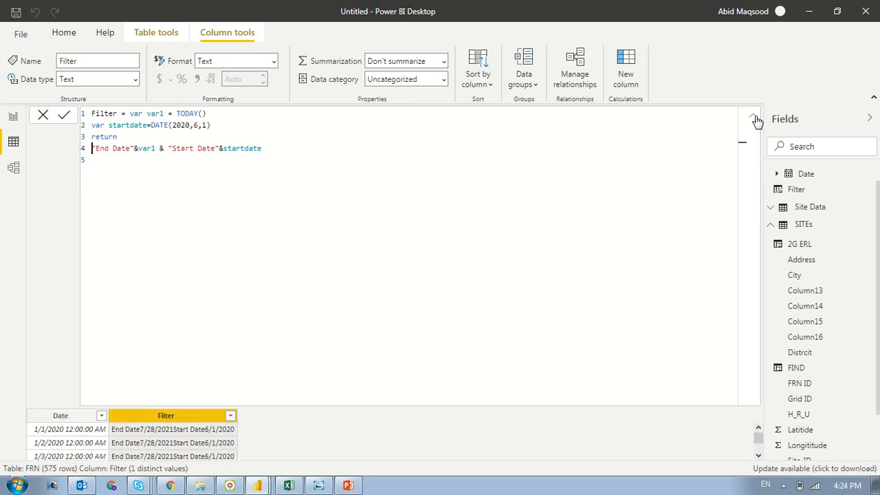
{"action": "left_click", "coordinate": [752, 120]}
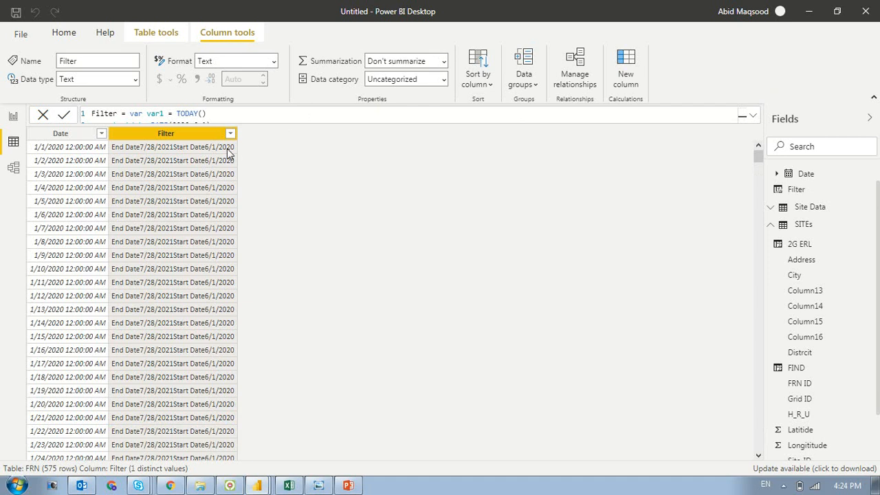
- Open the model diagram and examine the Site Data table's fields alongside the SITEs and FRN tables
{"action": "left_click", "coordinate": [12, 167]}
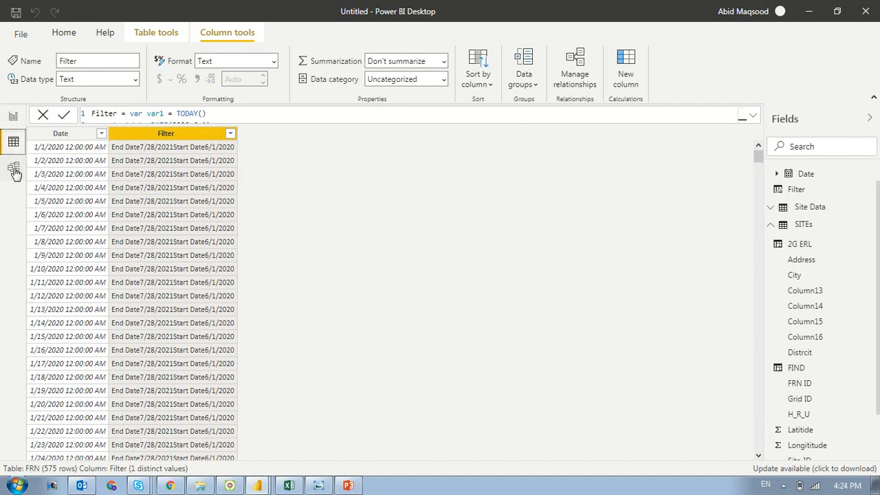
{"action": "left_click", "coordinate": [15, 169]}
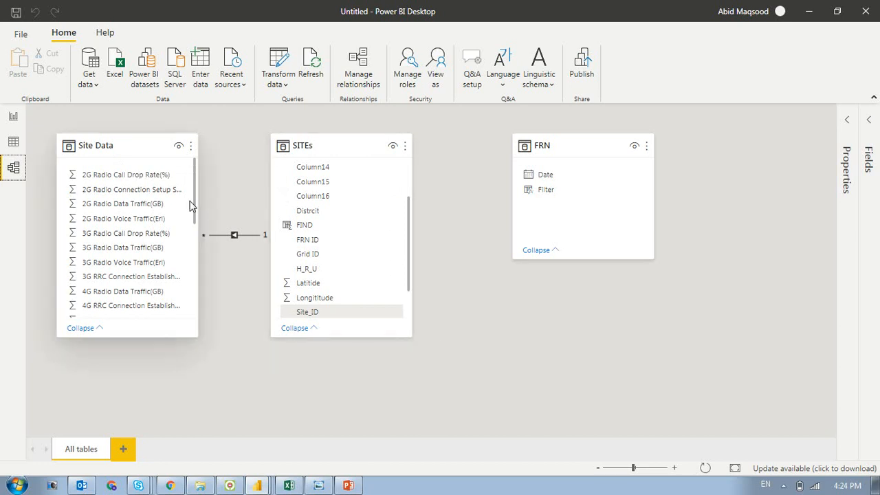
{"action": "scroll", "coordinate": [194, 202], "scroll_direction": "down", "scroll_amount": 1}
{"action": "scroll", "coordinate": [194, 211], "scroll_direction": "down", "scroll_amount": 1}
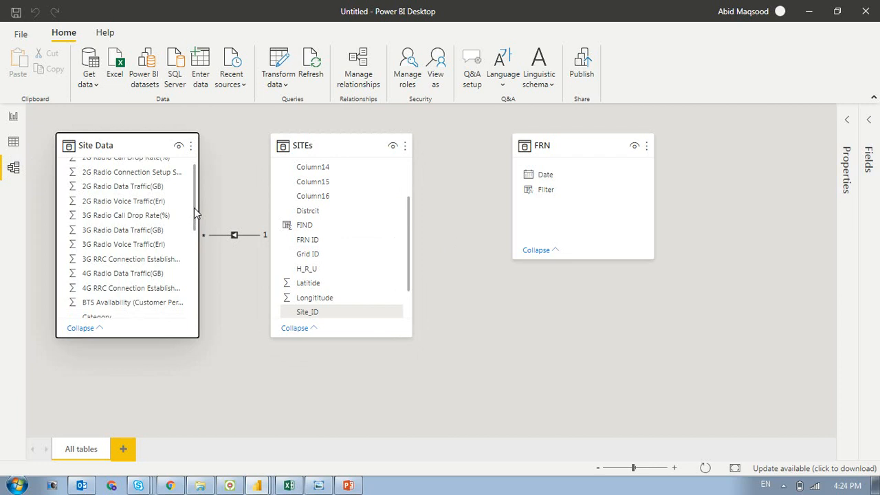
{"action": "key", "text": "Tab"}
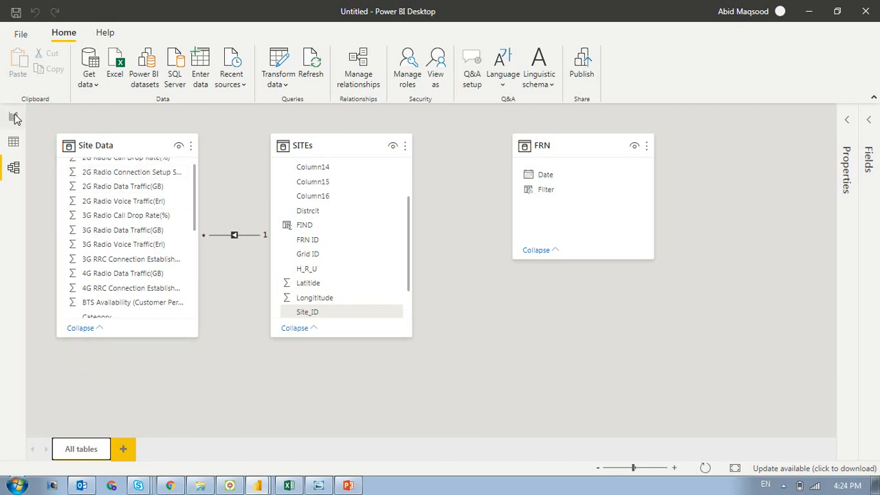
- Return to the data view and create a measure named 4G Traffic Share in the FRN table with an empty formula
{"action": "left_click", "coordinate": [15, 143]}
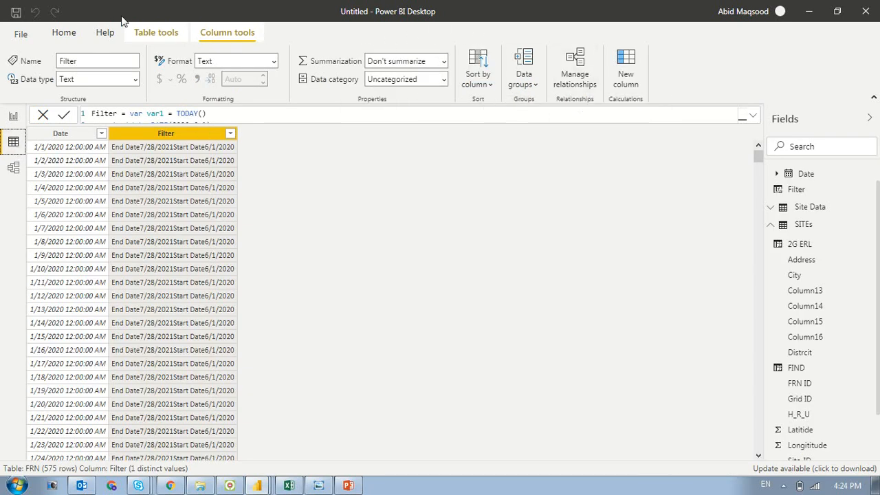
{"action": "left_click", "coordinate": [151, 33]}
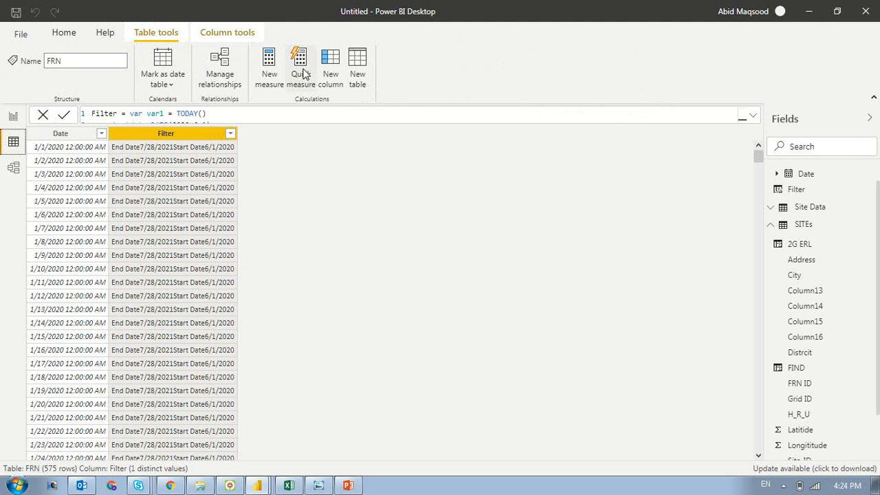
{"action": "left_click", "coordinate": [268, 56]}
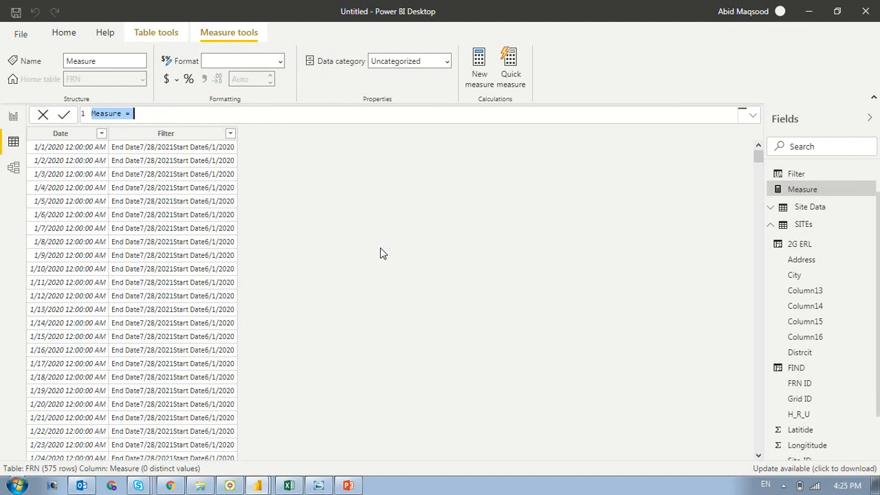
{"action": "key", "text": "Home"}
{"action": "key", "text": "shift+Right"}
{"action": "key", "text": "shift+Right"}
{"action": "key", "text": "shift+Right"}
{"action": "key", "text": "shift+Right"}
{"action": "key", "text": "shift+Right"}
{"action": "key", "text": "shift+Right"}
{"action": "key", "text": "shift+Right"}
{"action": "type", "text": "4"}
{"action": "type", "text": "G"}
{"action": "type", "text": " Traffic"}
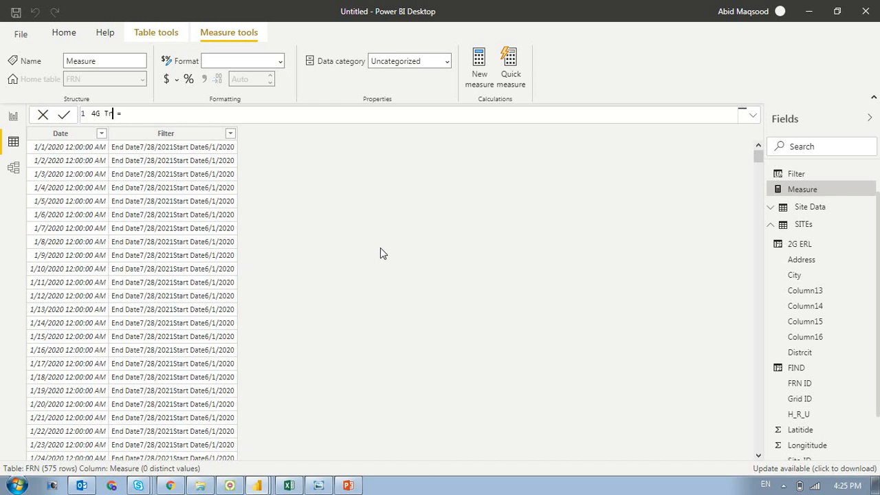
{"action": "type", "text": " Share"}
{"action": "key", "text": "ctrl+a"}
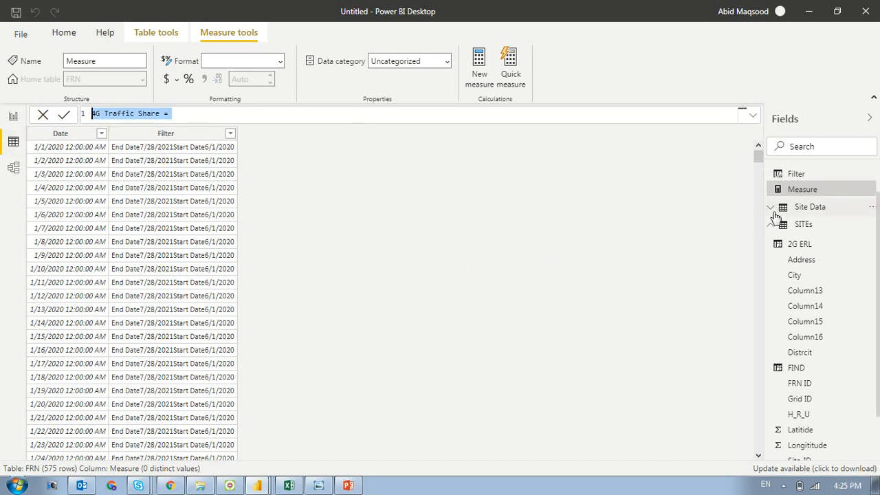
{"action": "left_click", "coordinate": [803, 212]}
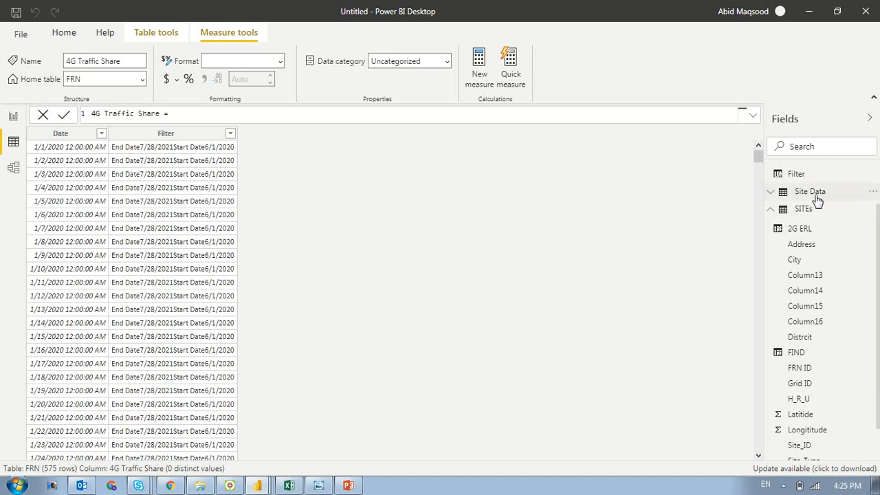
- Start a new measure in the Site Data table and name it 4G Traffic Share
{"action": "left_click", "coordinate": [813, 192]}
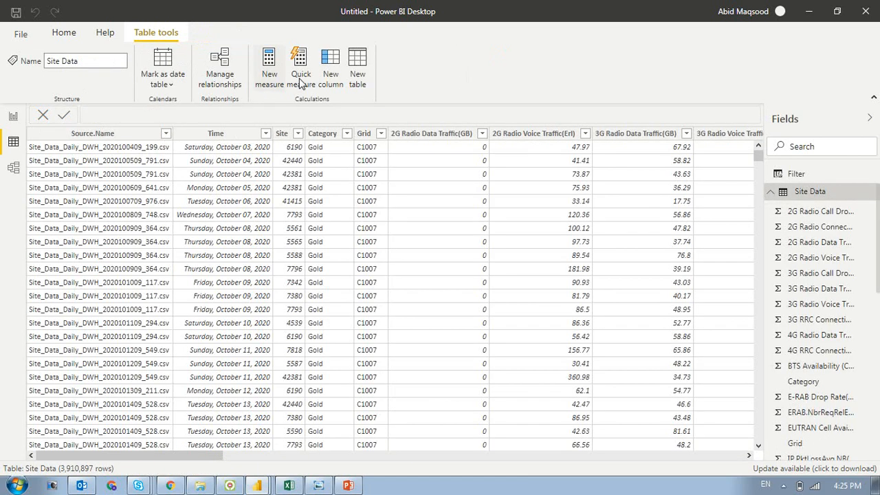
{"action": "left_click", "coordinate": [272, 70]}
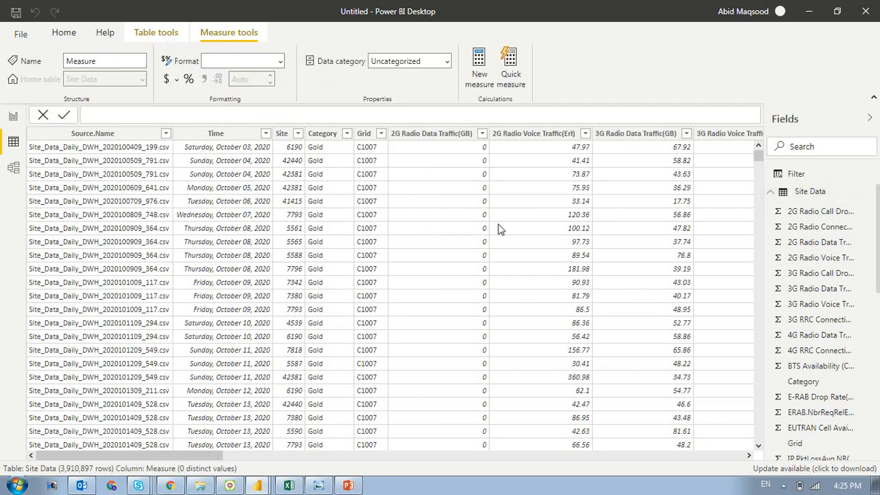
{"action": "type", "text": "4G Traffic Share ="}
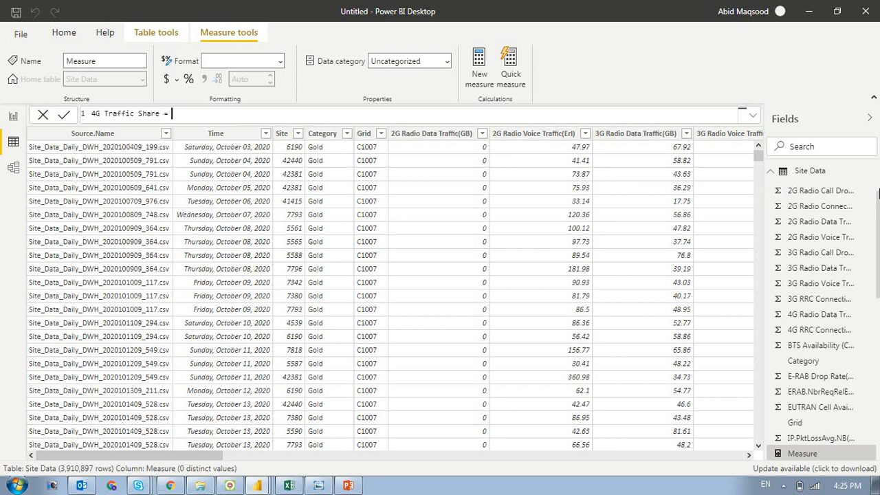
- Enter SUM of the Site Data column 4G Radio Data Traffic(GB) as the measure's numerator
{"action": "type", "text": "SUM("}
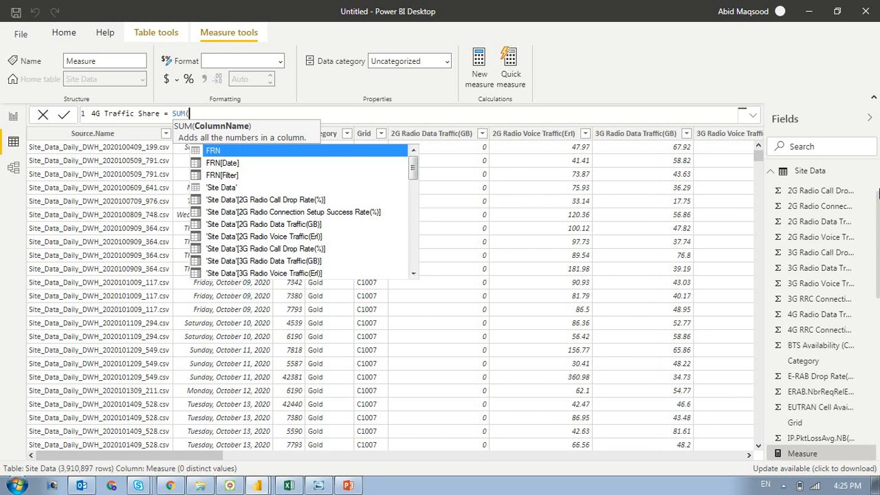
{"action": "key", "text": "Down"}
{"action": "key", "text": "Down"}
{"action": "key", "text": "Down"}
{"action": "key", "text": "Down"}
{"action": "key", "text": "Down"}
{"action": "key", "text": "Down"}
{"action": "key", "text": "Down"}
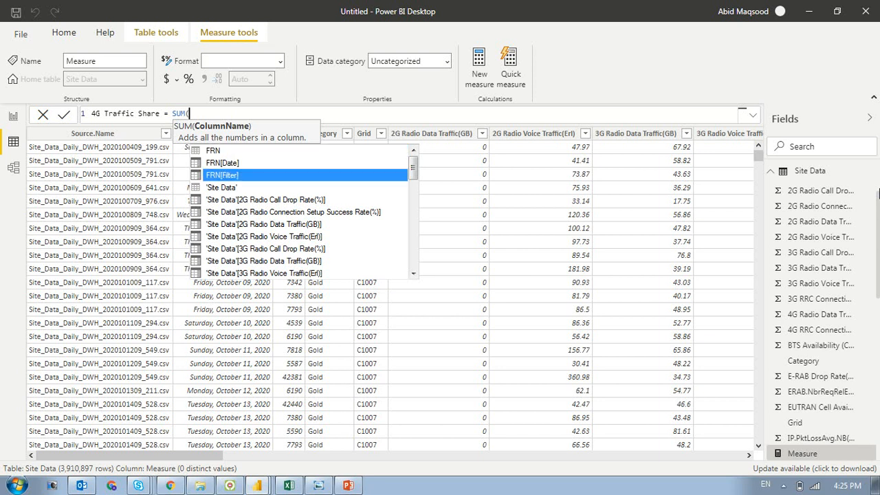
{"action": "key", "text": "Down"}
{"action": "key", "text": "Down"}
{"action": "key", "text": "Down"}
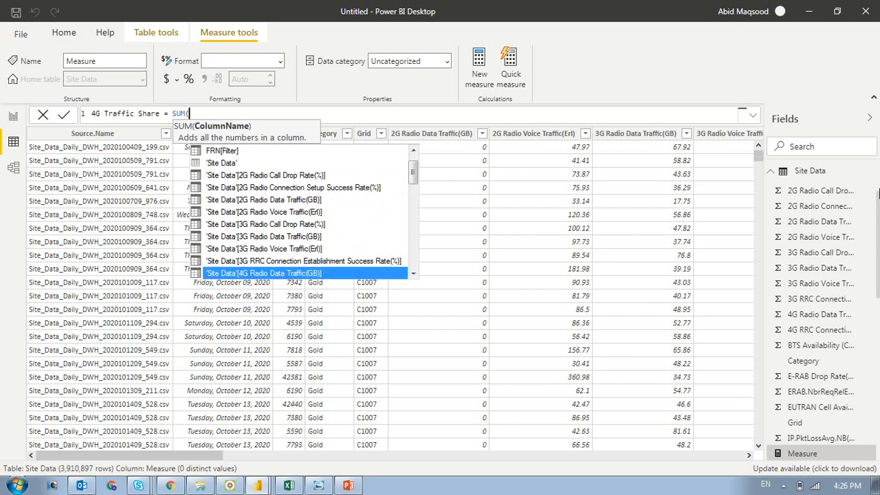
{"action": "key", "text": "Up"}
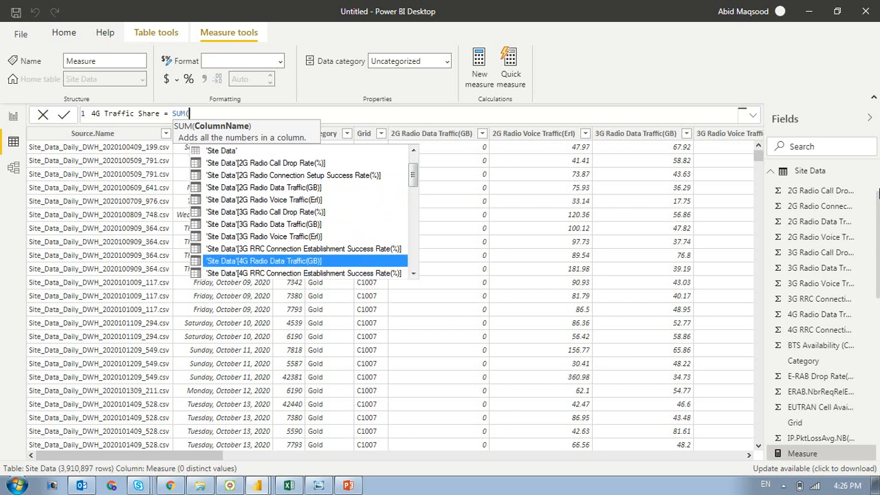
{"action": "key", "text": "Tab"}
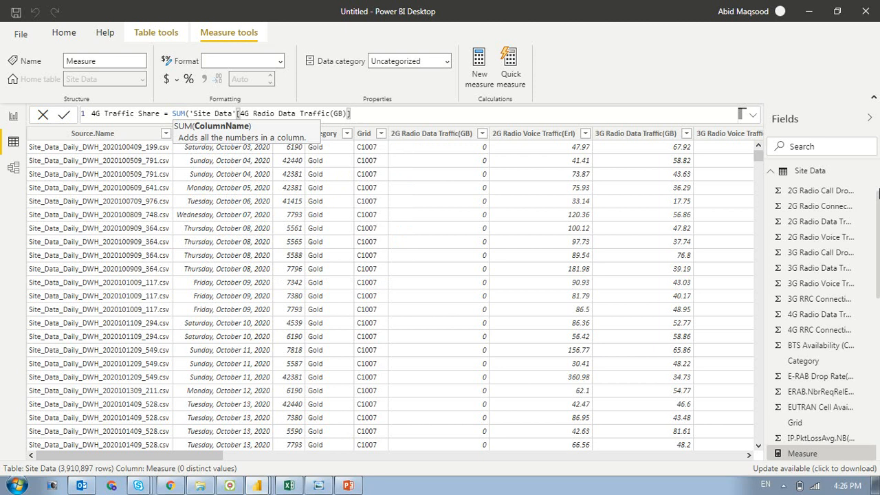
{"action": "type", "text": ")"}
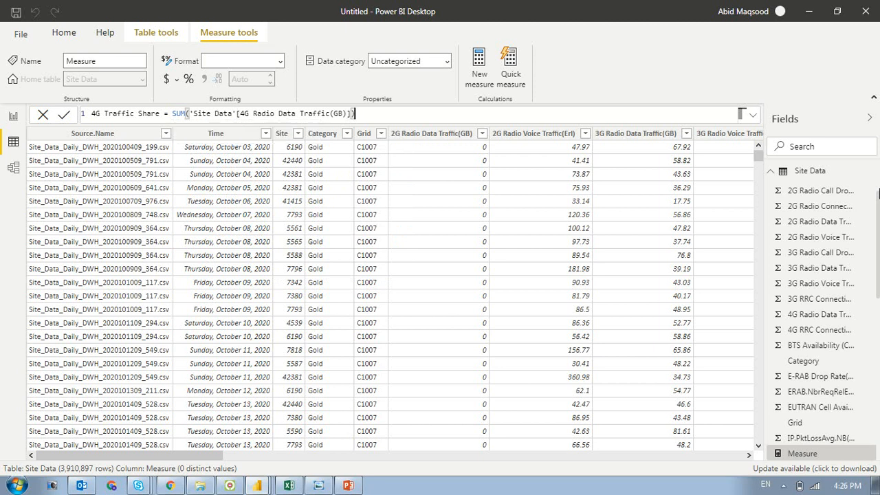
{"action": "type", "text": "/(sum"}
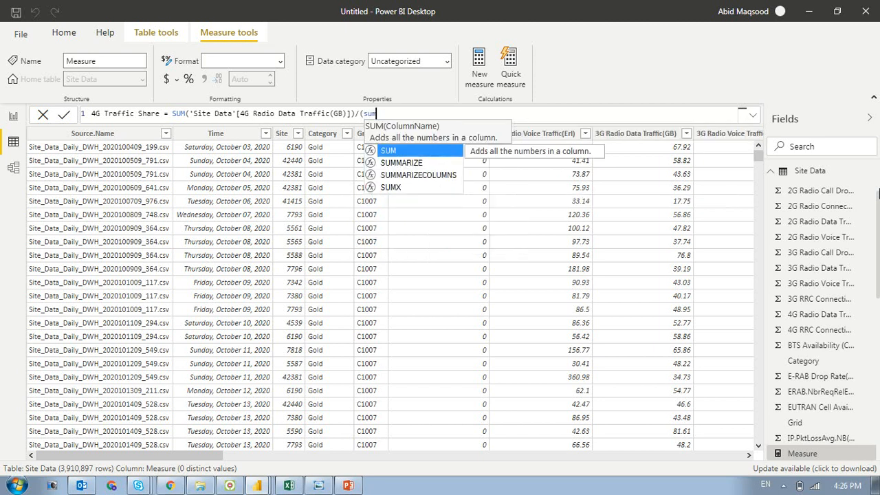
- Divide by an opening parenthesis group starting with SUM of the Site Data column 2G Radio Data Traffic(GB)
{"action": "key", "text": "Tab"}
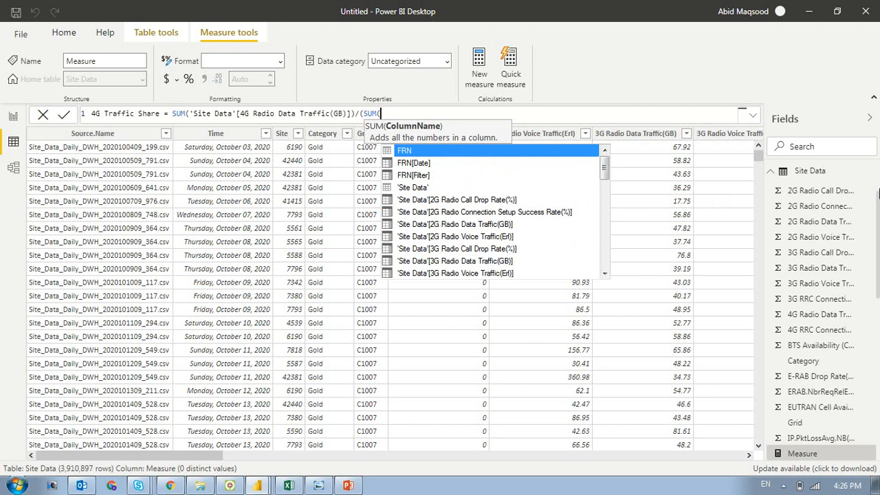
{"action": "key", "text": "Down"}
{"action": "key", "text": "Down"}
{"action": "key", "text": "Down"}
{"action": "key", "text": "Down"}
{"action": "key", "text": "Down"}
{"action": "key", "text": "Down"}
{"action": "key", "text": "Down"}
{"action": "key", "text": "Down"}
{"action": "key", "text": "Up"}
{"action": "key", "text": "Up"}
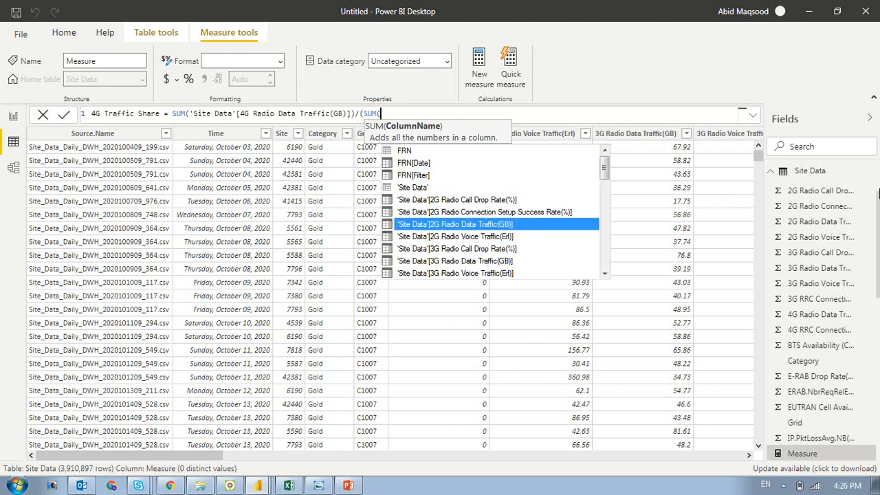
{"action": "key", "text": "Tab"}
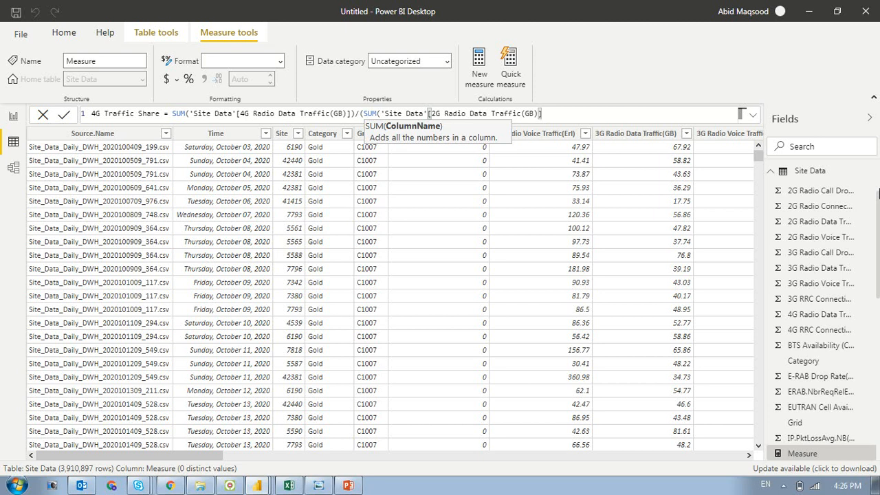
{"action": "type", "text": ")"}
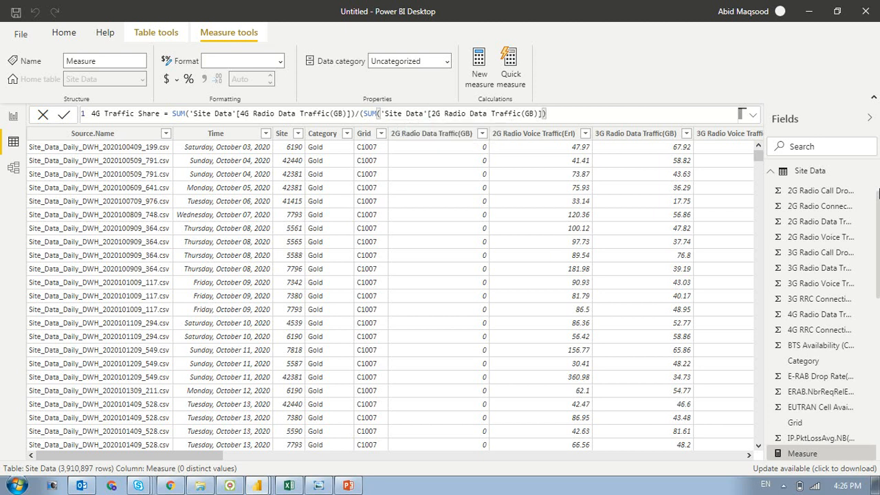
{"action": "type", "text": "+sum"}
- Add SUM of the Site Data column 3G Radio Data Traffic(GB) to the denominator
{"action": "key", "text": "Tab"}
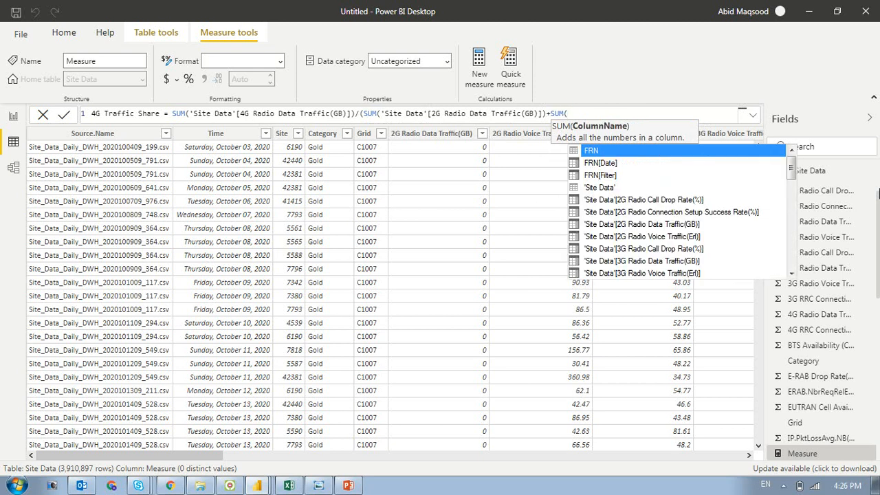
{"action": "key", "text": "Down"}
{"action": "key", "text": "Down"}
{"action": "key", "text": "Down"}
{"action": "key", "text": "Down"}
{"action": "key", "text": "Down"}
{"action": "key", "text": "Down"}
{"action": "key", "text": "Down"}
{"action": "key", "text": "Down"}
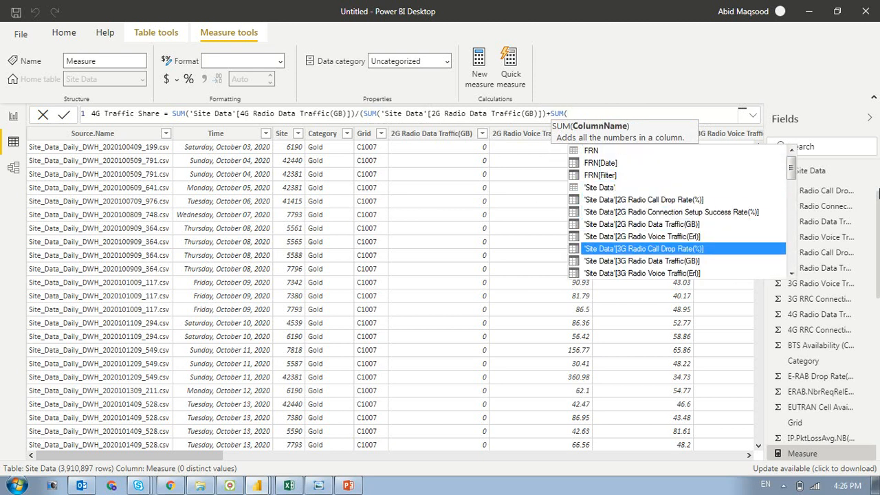
{"action": "key", "text": "Down"}
{"action": "key", "text": "Tab"}
{"action": "type", "text": ")"}
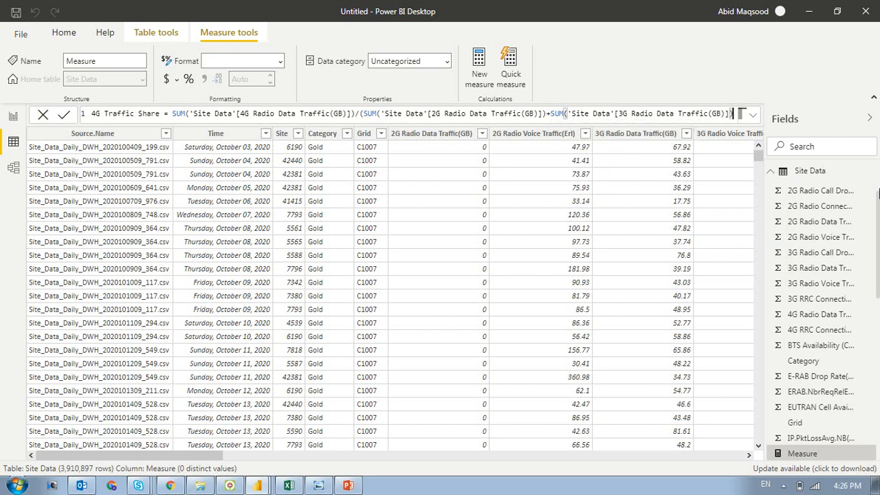
- Add SUM of the Site Data column 4G Radio Data Traffic(GB) to the denominator, close the parenthesis group and submit the formula
{"action": "key", "text": "shift+Return"}
{"action": "type", "text": "+SUM("}
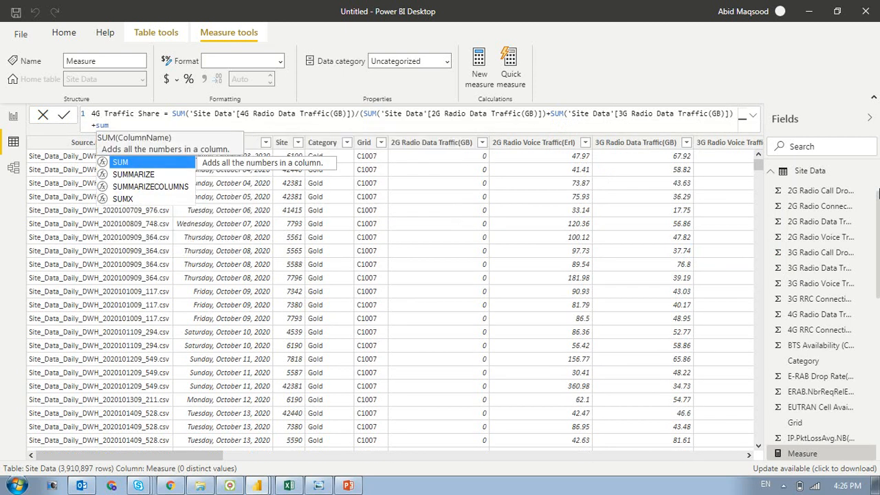
{"action": "key", "text": "Down"}
{"action": "key", "text": "Down"}
{"action": "key", "text": "Down"}
{"action": "key", "text": "Down"}
{"action": "key", "text": "Down"}
{"action": "key", "text": "Down"}
{"action": "key", "text": "Down"}
{"action": "key", "text": "Down"}
{"action": "key", "text": "Down"}
{"action": "key", "text": "Down"}
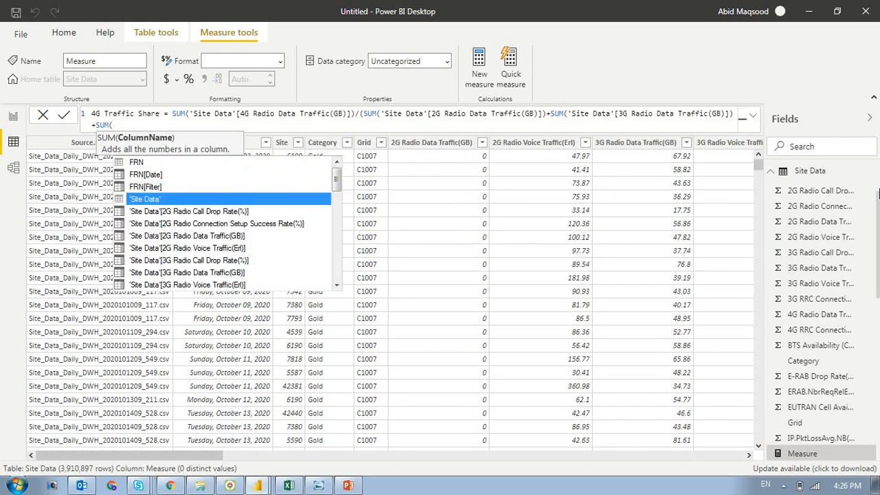
{"action": "key", "text": "Down"}
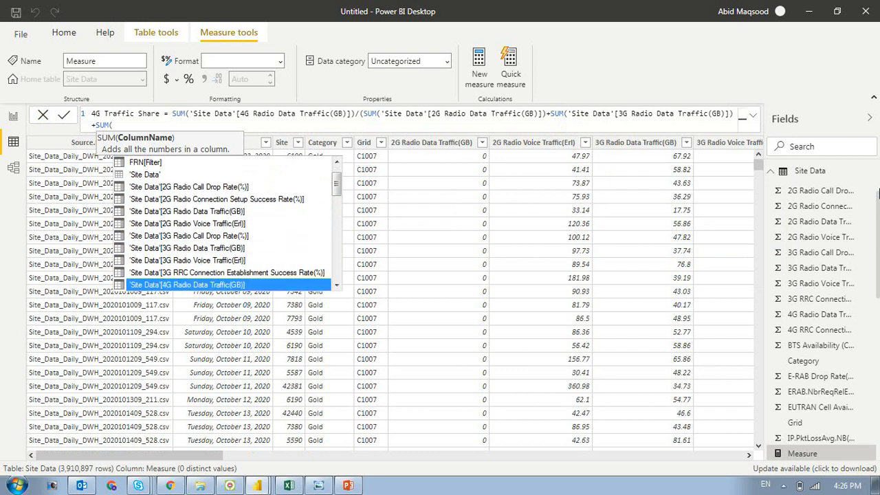
{"action": "key", "text": "Down"}
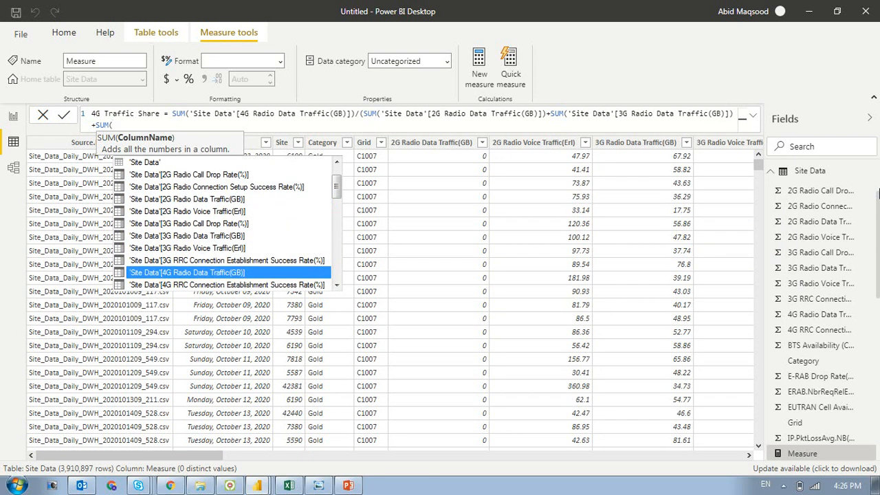
{"action": "key", "text": "Tab"}
{"action": "type", "text": "))"}
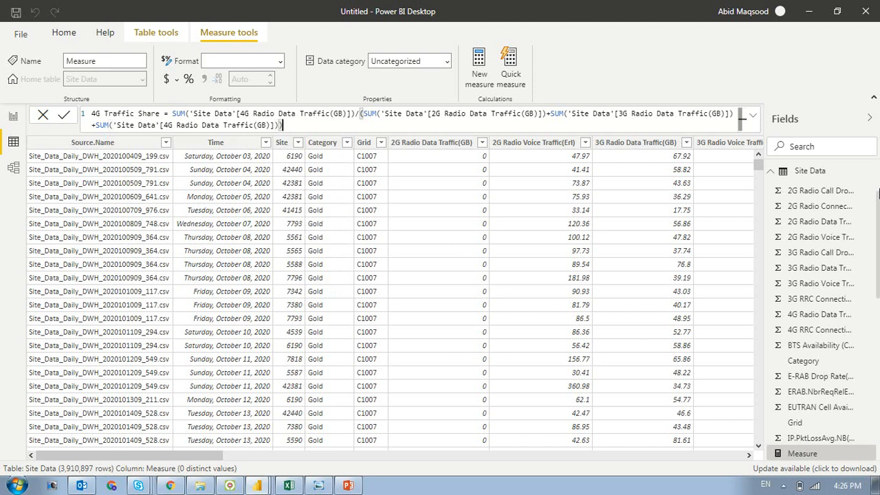
{"action": "key", "text": "Return"}
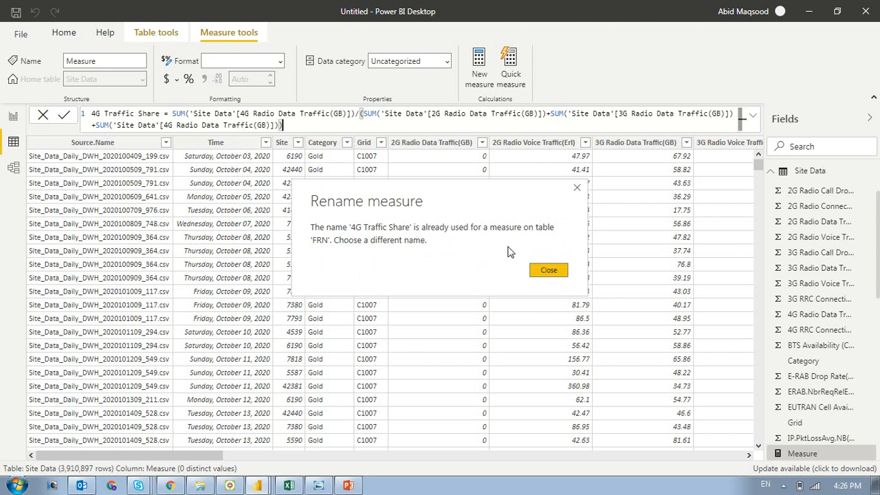
{"action": "left_click", "coordinate": [548, 270]}
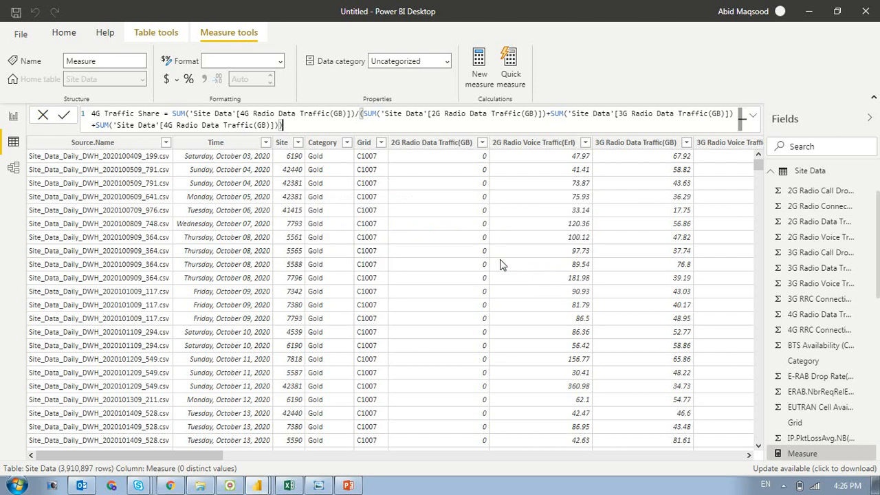
- Rename the measure to 4G TrafficShare in its formula and commit it to the Site Data table
{"action": "left_click_drag", "start_coordinate": [159, 115], "coordinate": [139, 116]}
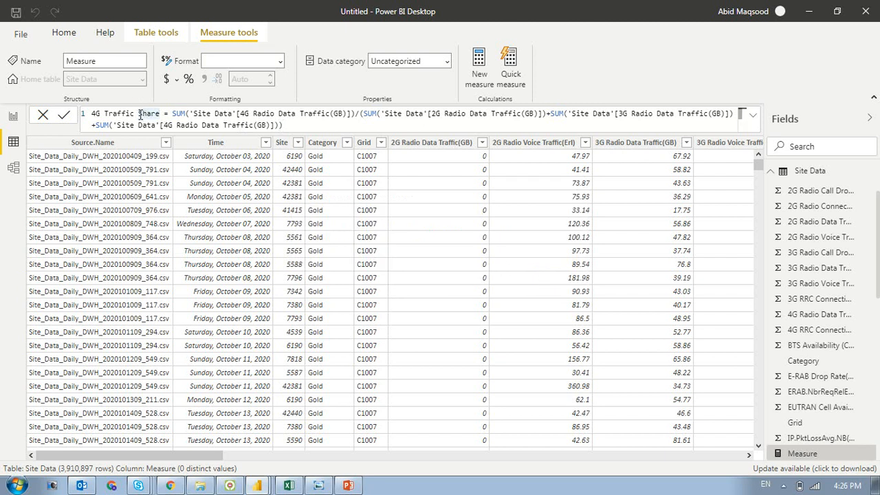
{"action": "left_click", "coordinate": [139, 114]}
{"action": "key", "text": "BackSpace"}
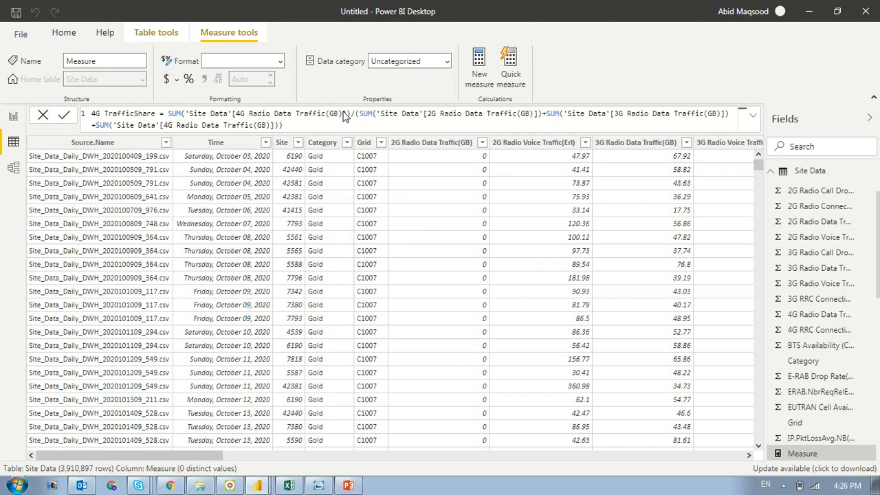
{"action": "key", "text": "Return"}
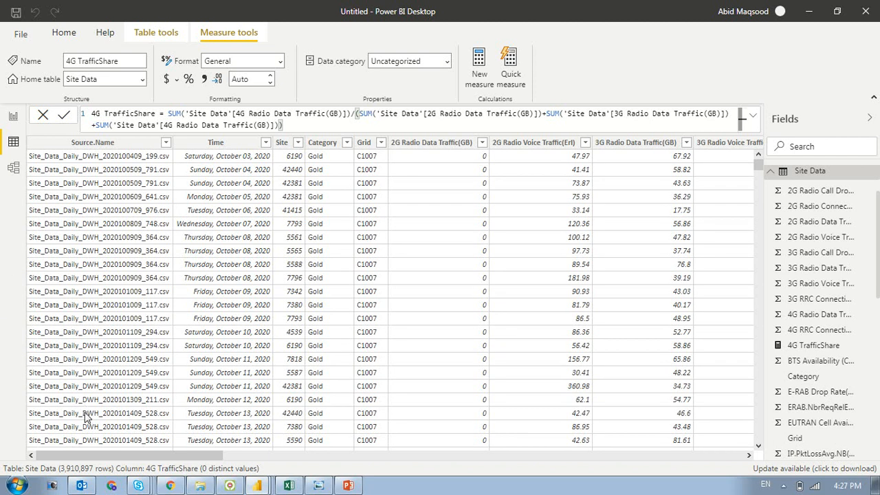
- Format the 4G TrafficShare measure as a percentage
{"action": "left_click_drag", "start_coordinate": [74, 458], "coordinate": [772, 458]}
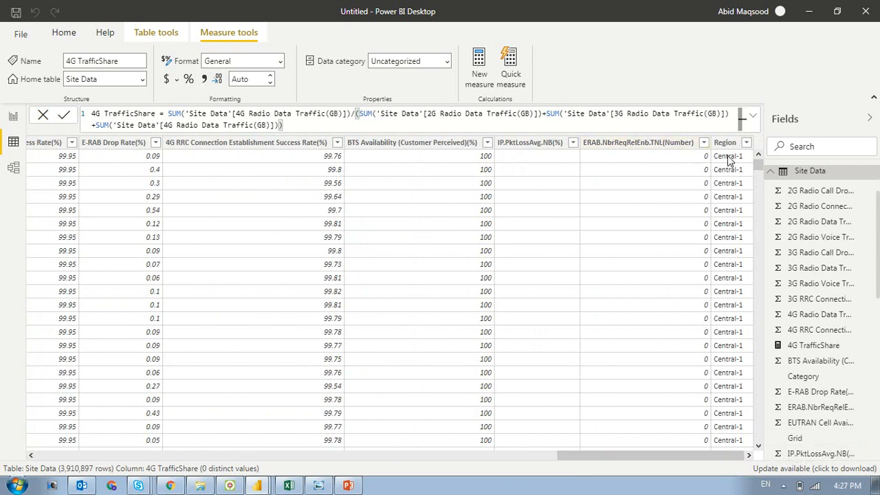
{"action": "left_click_drag", "start_coordinate": [609, 458], "coordinate": [373, 447]}
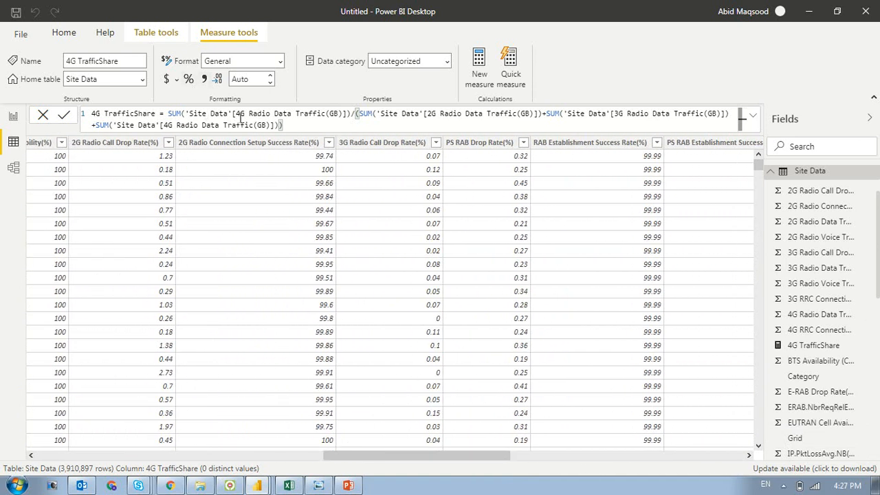
{"action": "left_click", "coordinate": [191, 81]}
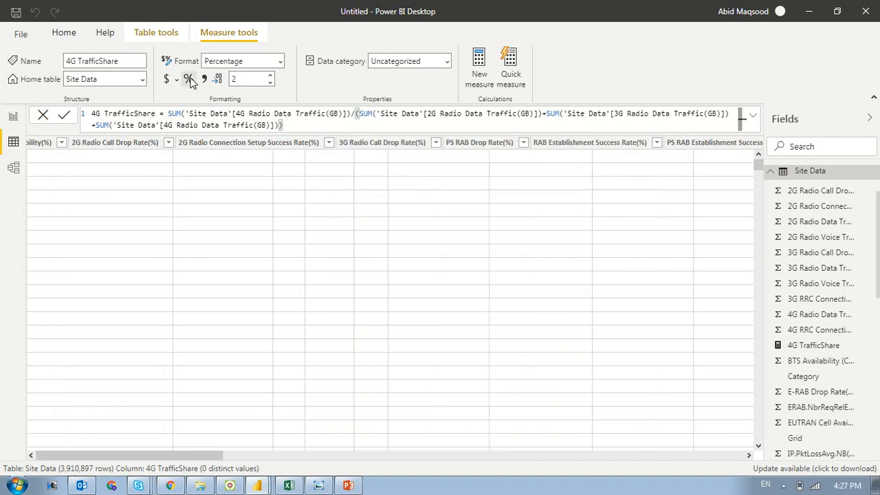
- Insert a table visual on the report page and add the Site Data measure 4G TrafficShare to its values
{"action": "left_click", "coordinate": [14, 117]}
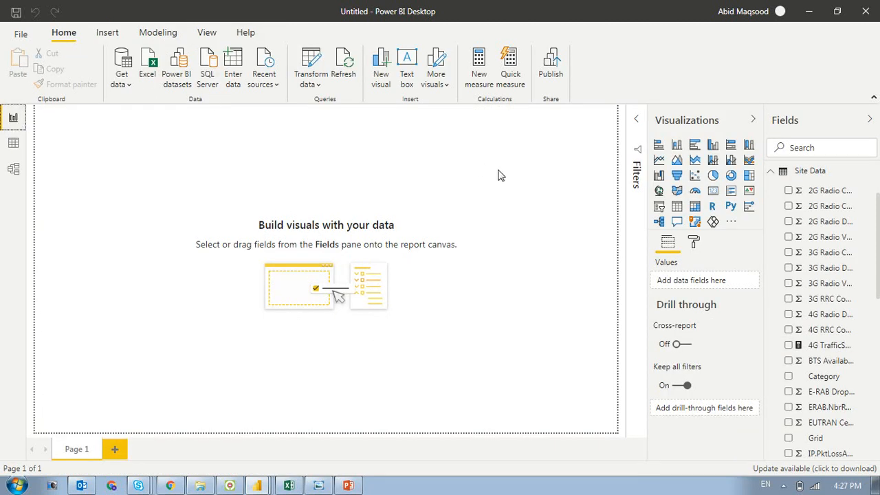
{"action": "left_click", "coordinate": [676, 206]}
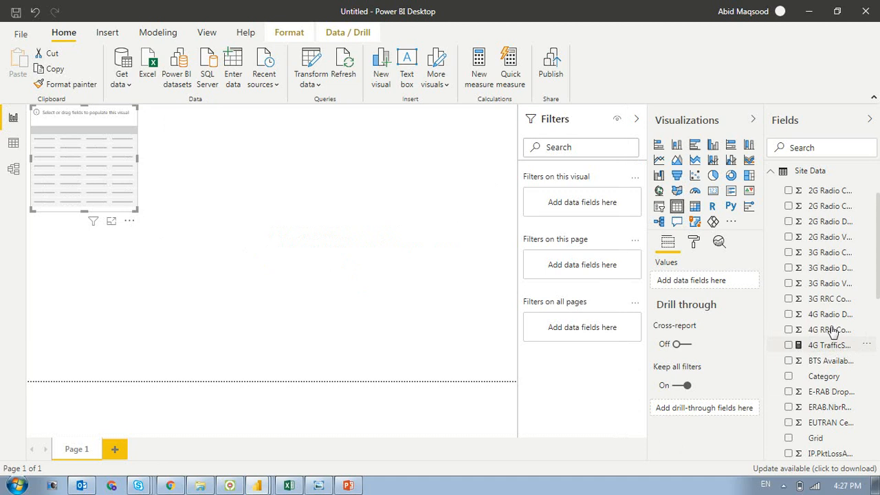
{"action": "left_click_drag", "start_coordinate": [877, 249], "coordinate": [878, 329]}
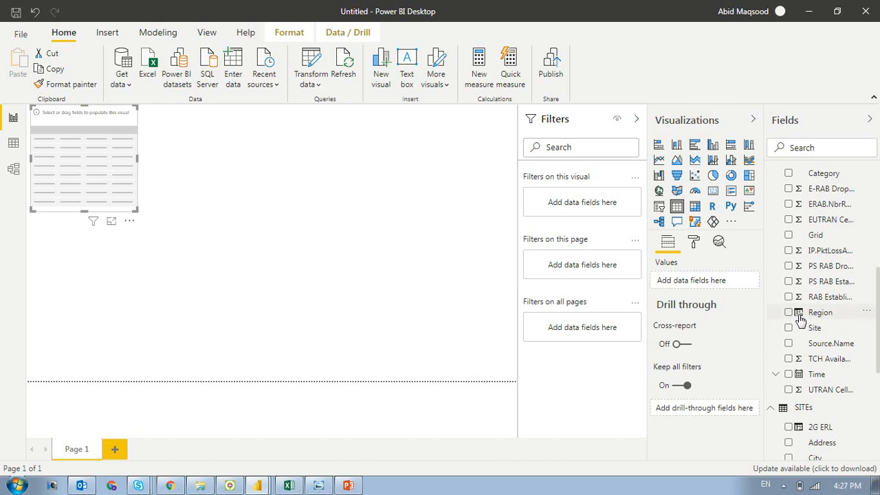
{"action": "left_click_drag", "start_coordinate": [877, 329], "coordinate": [877, 219]}
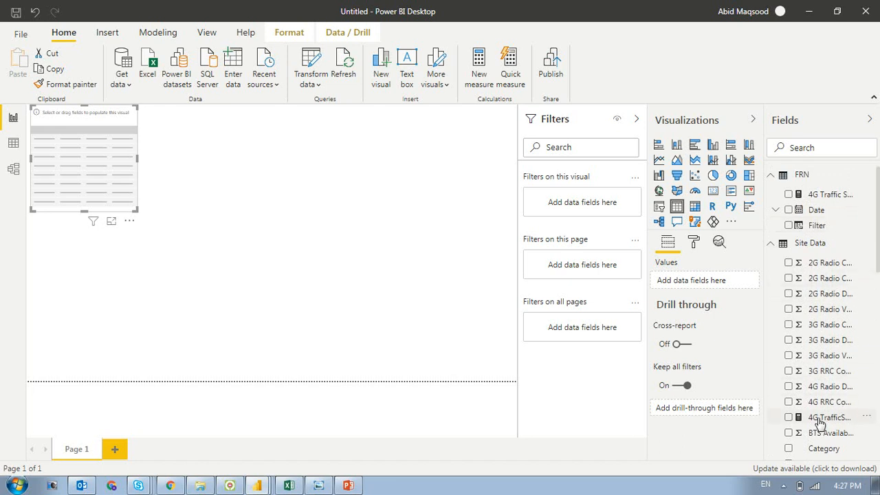
{"action": "left_click_drag", "start_coordinate": [817, 424], "coordinate": [701, 281]}
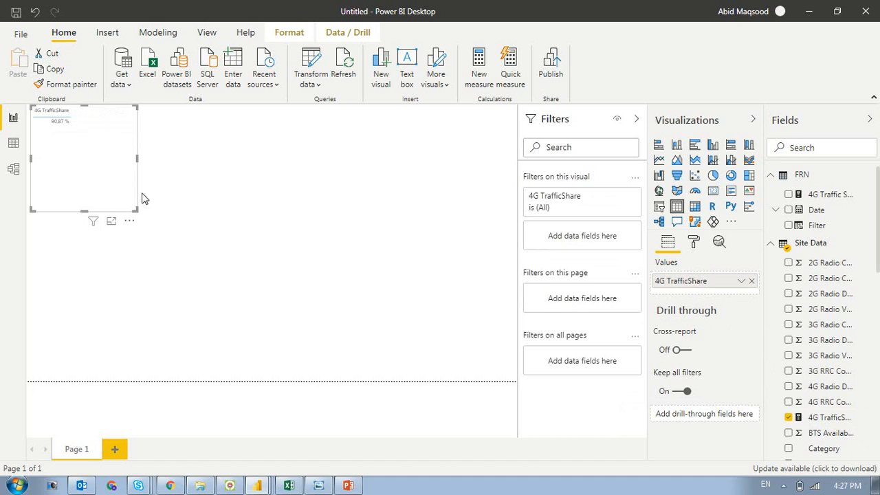
- Add the Site Data fields Region and Grid to the table visual, placed in that order before 4G TrafficShare
{"action": "left_click_drag", "start_coordinate": [877, 256], "coordinate": [877, 311]}
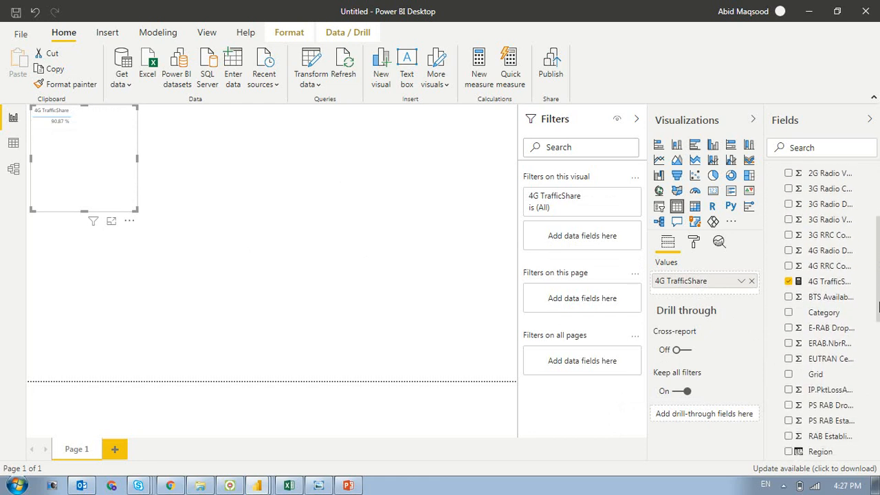
{"action": "left_click_drag", "start_coordinate": [878, 321], "coordinate": [877, 354]}
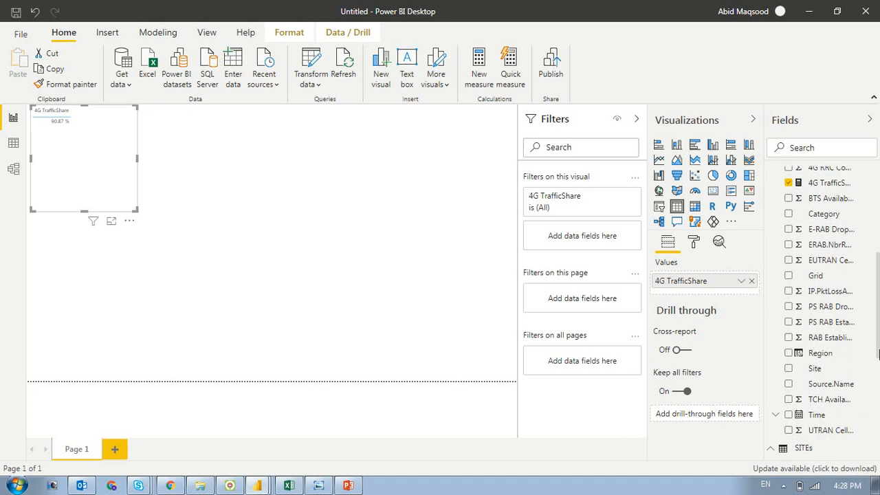
{"action": "left_click_drag", "start_coordinate": [819, 361], "coordinate": [694, 280]}
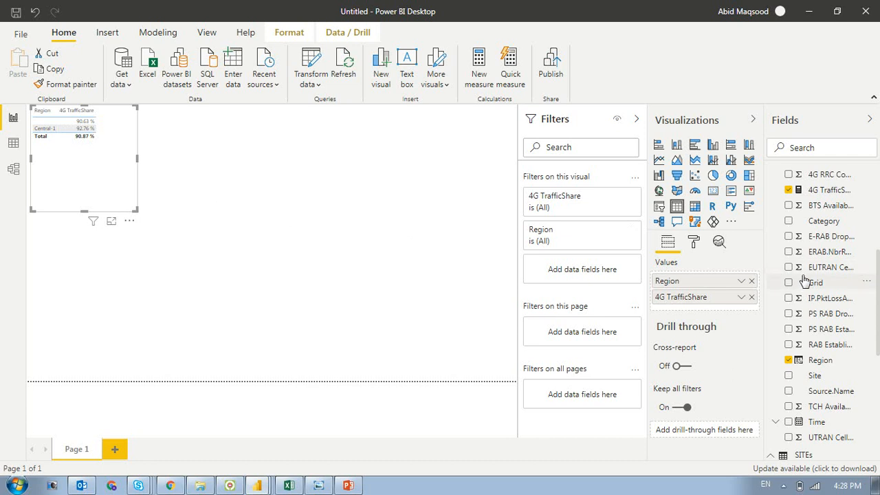
{"action": "left_click_drag", "start_coordinate": [816, 282], "coordinate": [716, 288]}
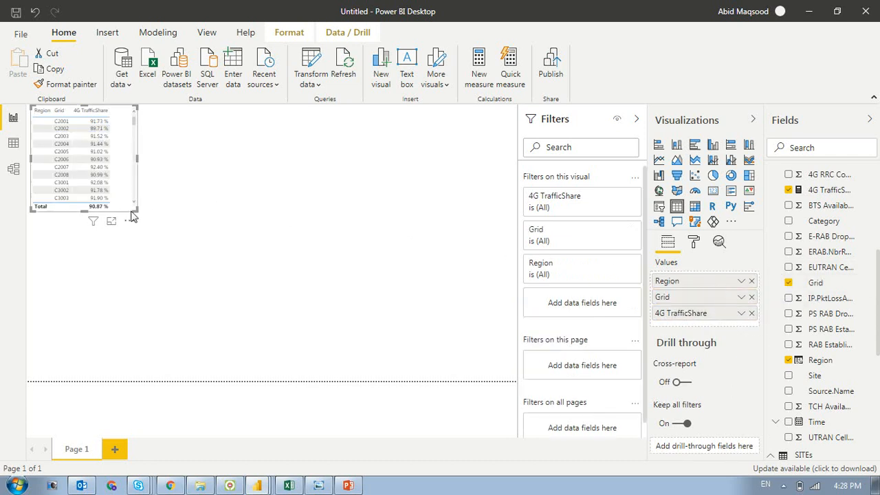
- Enlarge the table visual to fill most of the page and filter its Region to Central-1
{"action": "left_click_drag", "start_coordinate": [134, 207], "coordinate": [465, 309]}
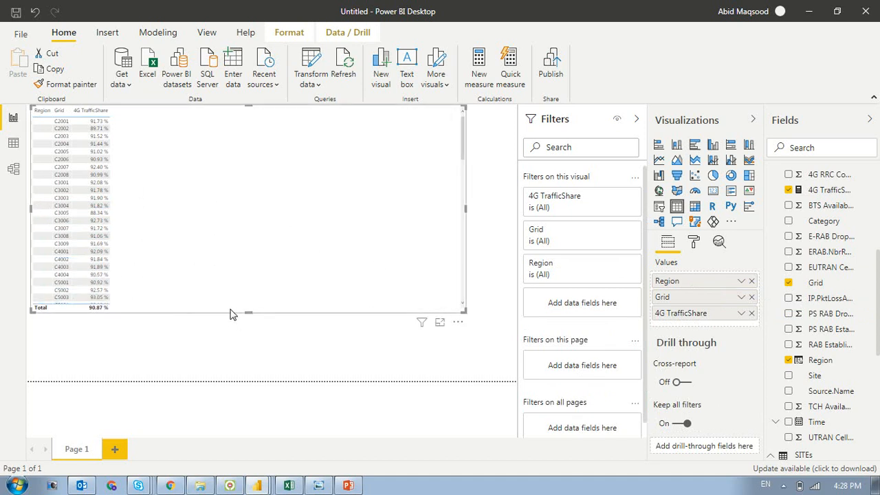
{"action": "left_click_drag", "start_coordinate": [246, 318], "coordinate": [246, 369]}
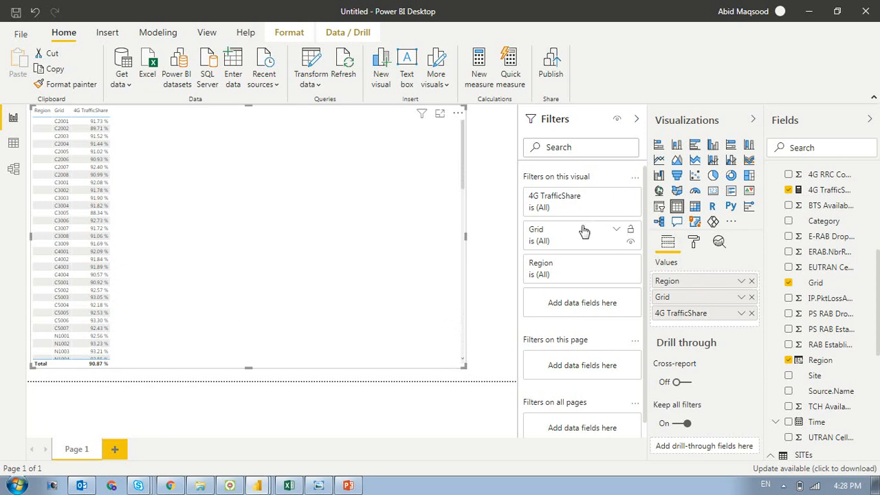
{"action": "left_click", "coordinate": [616, 264]}
{"action": "left_click", "coordinate": [537, 370]}
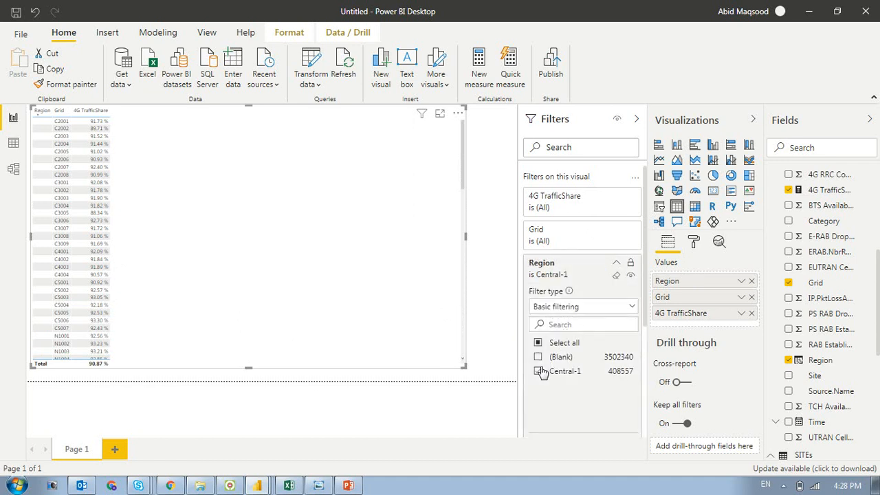
{"action": "left_click", "coordinate": [615, 266]}
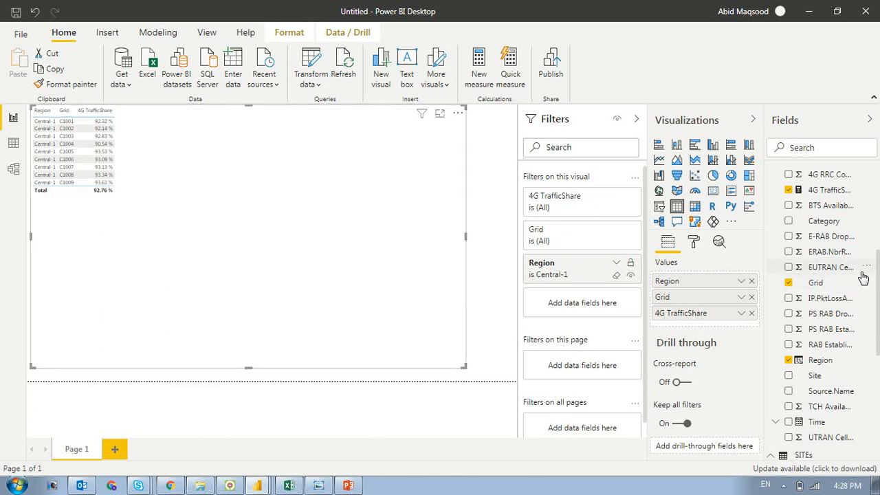
- Add the Category field between Grid and 4G TrafficShare and widen the table visual
{"action": "left_click_drag", "start_coordinate": [845, 226], "coordinate": [723, 307]}
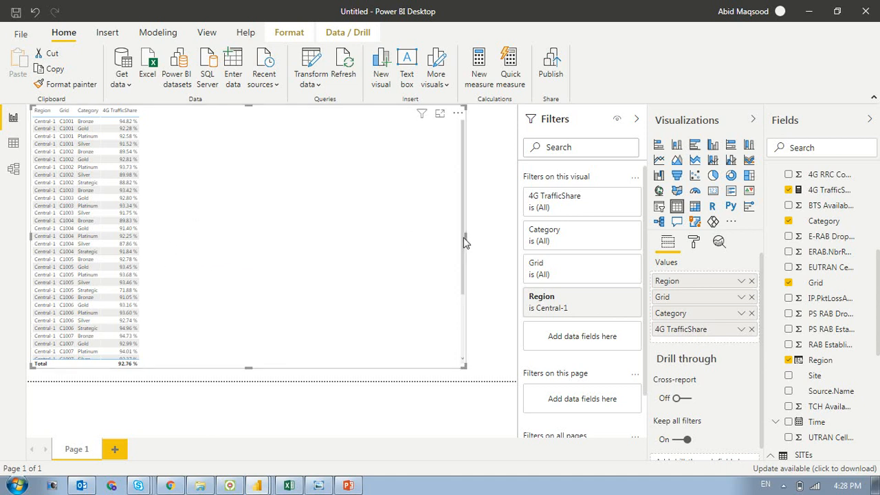
{"action": "left_click_drag", "start_coordinate": [465, 237], "coordinate": [499, 240]}
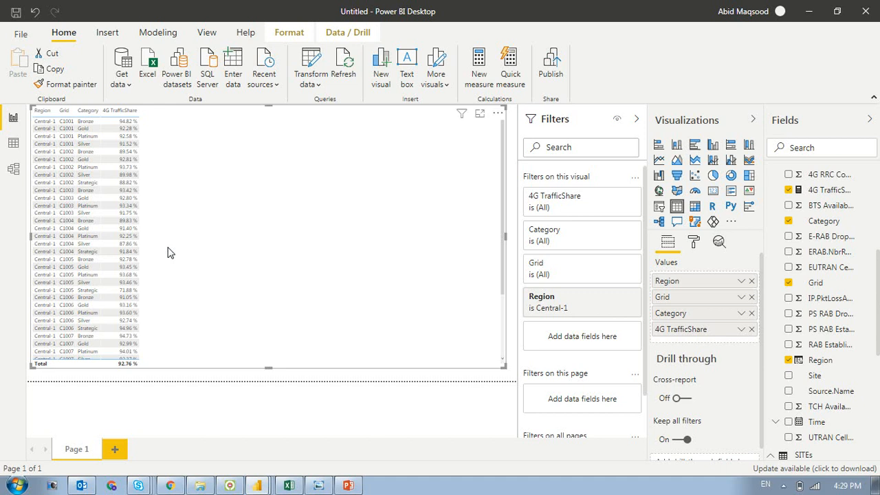
- Start a quick measure, expand the Site Data fields and choose Addition as the calculation
{"action": "left_click", "coordinate": [520, 70]}
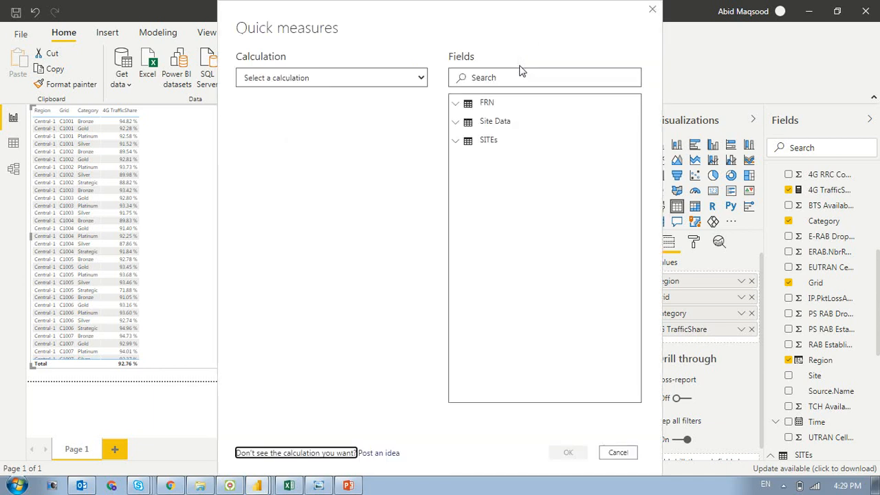
{"action": "left_click", "coordinate": [422, 78]}
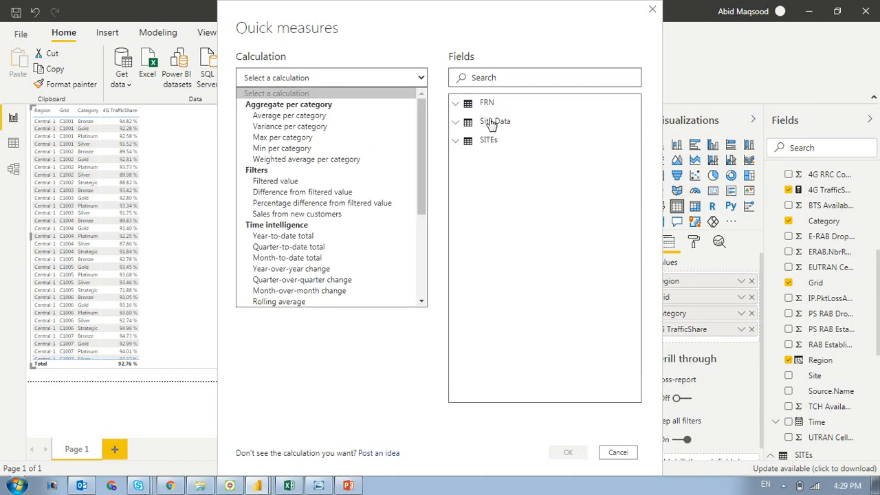
{"action": "left_click", "coordinate": [489, 122]}
{"action": "left_click", "coordinate": [489, 122]}
{"action": "left_click", "coordinate": [421, 79]}
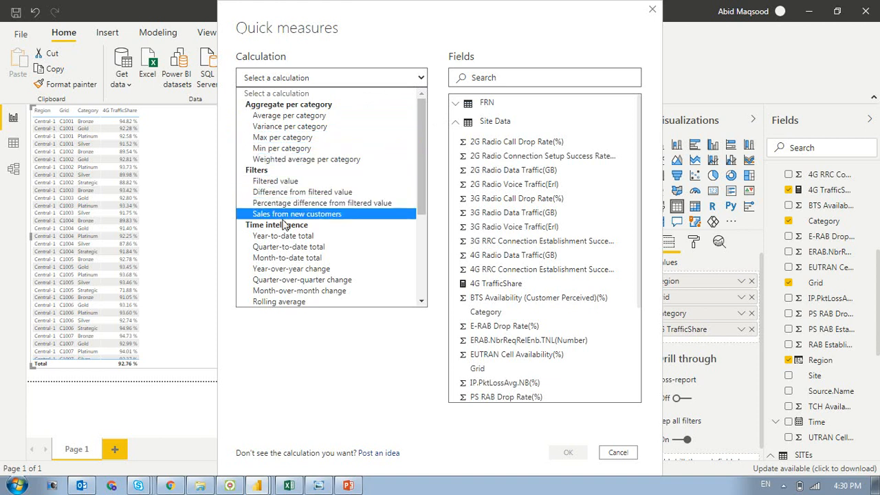
{"action": "left_click_drag", "start_coordinate": [421, 199], "coordinate": [422, 289]}
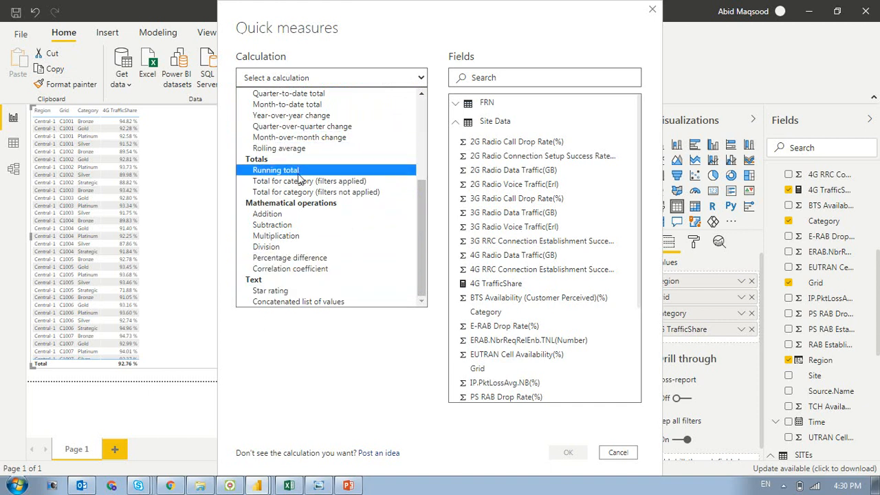
{"action": "left_click", "coordinate": [293, 217]}
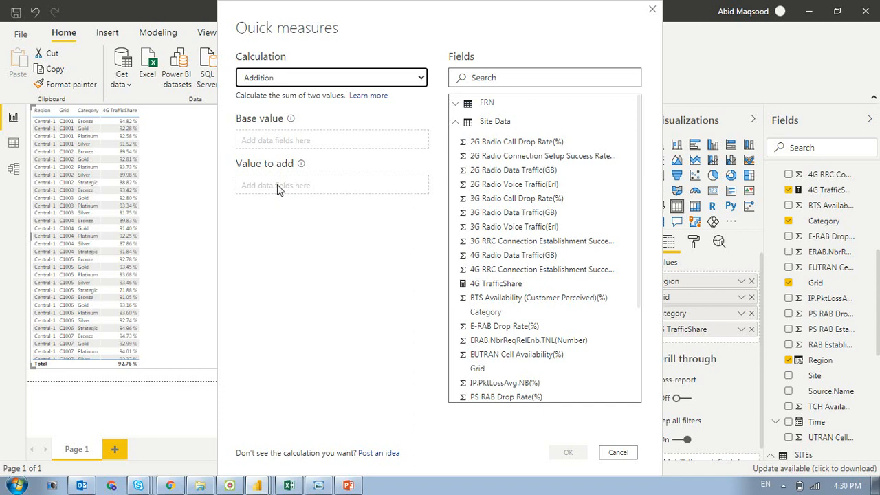
- Set the quick measure's base value to the sum of 2G Radio Data Traffic(GB)
{"action": "left_click", "coordinate": [291, 119]}
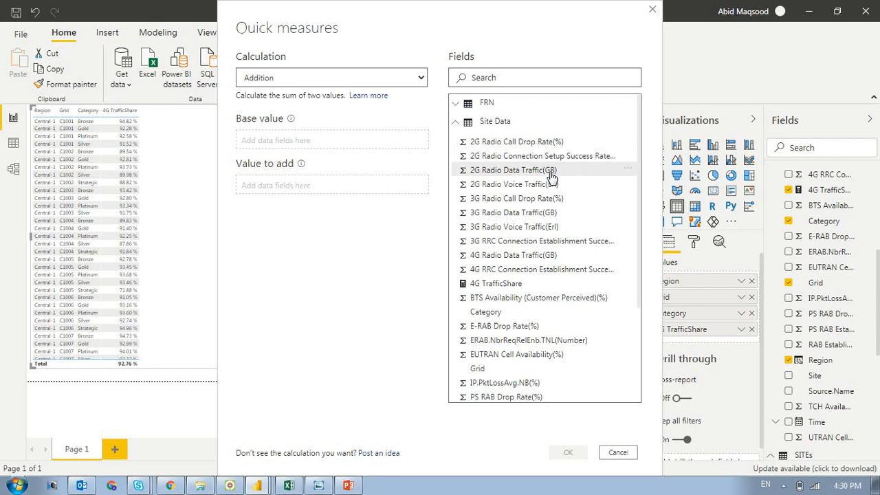
{"action": "left_click_drag", "start_coordinate": [551, 176], "coordinate": [374, 142]}
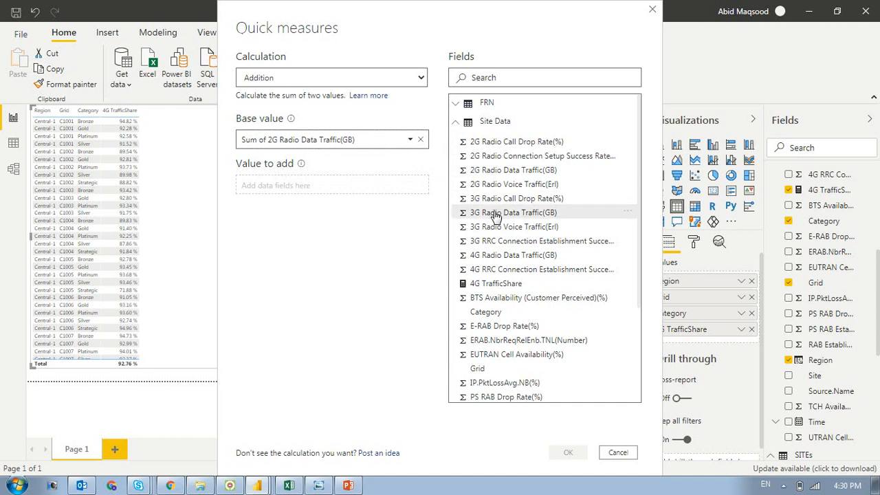
- Set the value to add to the sum of 3G Radio Data Traffic(GB) and create the quick measure
{"action": "left_click_drag", "start_coordinate": [496, 213], "coordinate": [338, 184]}
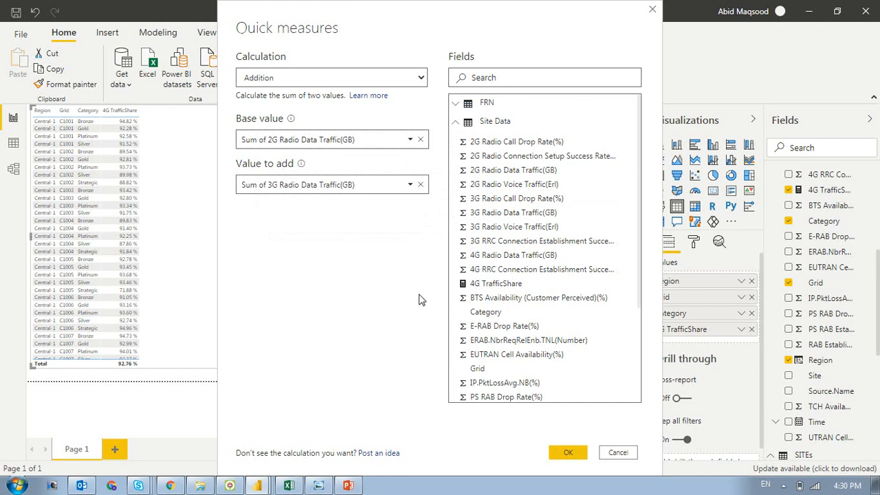
{"action": "left_click", "coordinate": [566, 455]}
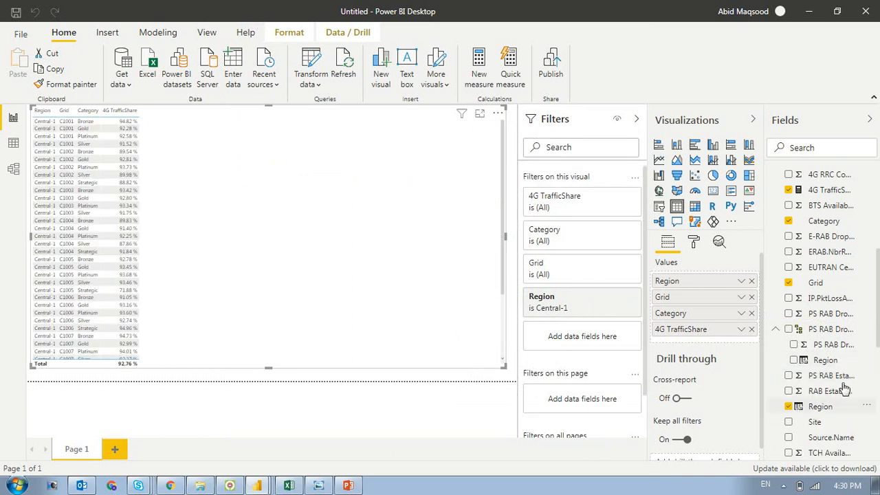
- Locate the new 2G plus 3G data traffic measure among the fields of the FRN and Site Data tables
{"action": "left_click", "coordinate": [825, 326]}
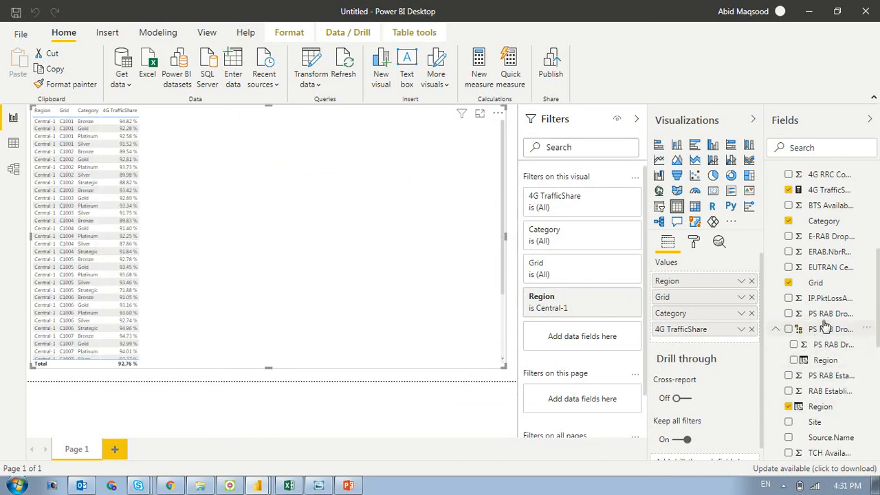
{"action": "left_click_drag", "start_coordinate": [877, 330], "coordinate": [878, 256]}
{"action": "scroll", "coordinate": [825, 254], "scroll_direction": "up", "scroll_amount": 2}
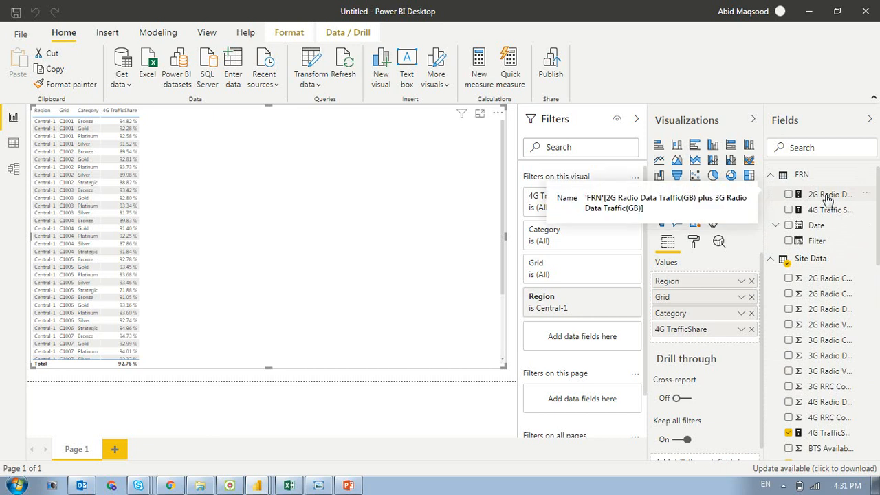
{"action": "left_click_drag", "start_coordinate": [827, 199], "coordinate": [834, 277]}
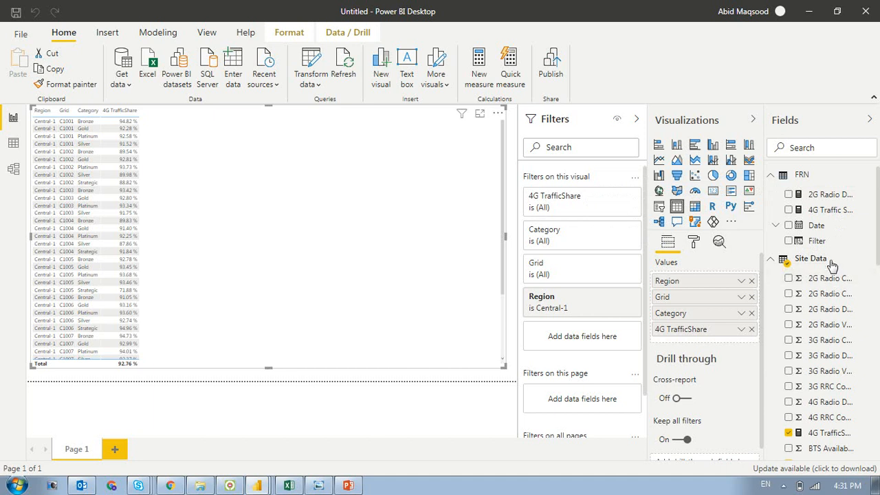
{"action": "left_click", "coordinate": [799, 177]}
{"action": "left_click", "coordinate": [813, 196]}
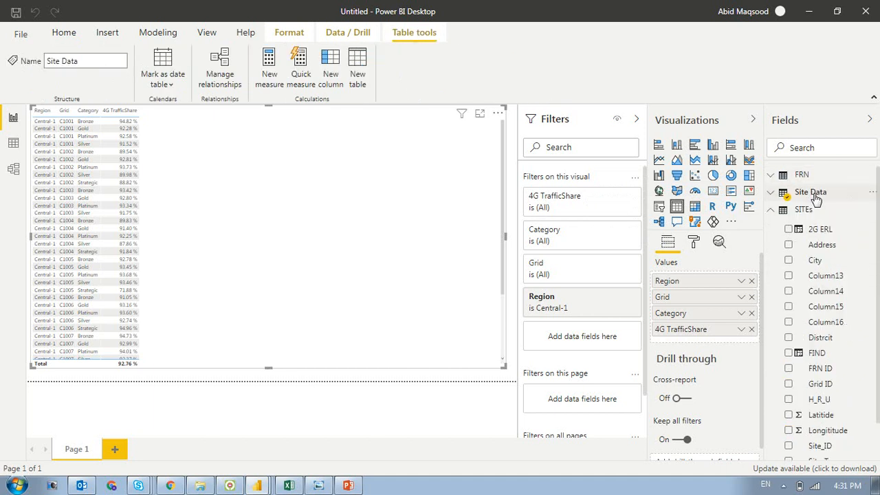
{"action": "left_click", "coordinate": [770, 193]}
{"action": "left_click", "coordinate": [770, 177]}
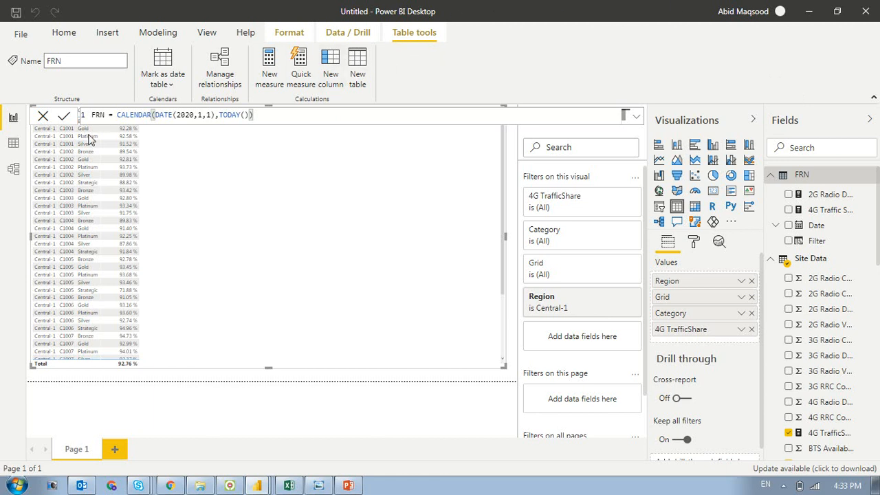
- Add a blank second report page and free up canvas space by hiding the visualization and field lists and closing the FRN formula
{"action": "left_click", "coordinate": [6, 149]}
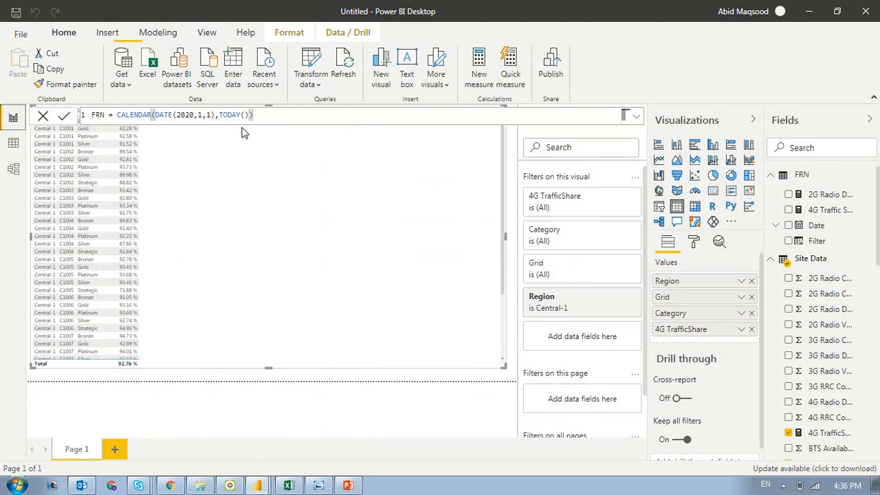
{"action": "left_click", "coordinate": [115, 449]}
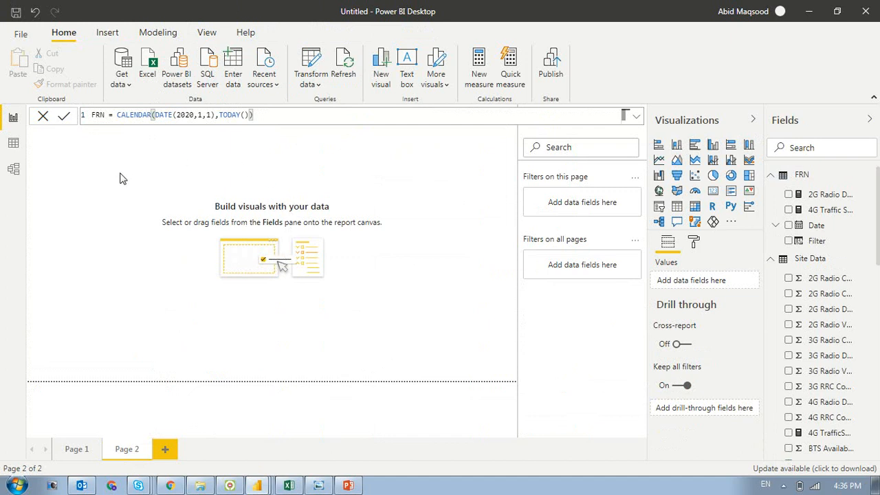
{"action": "left_click", "coordinate": [461, 188]}
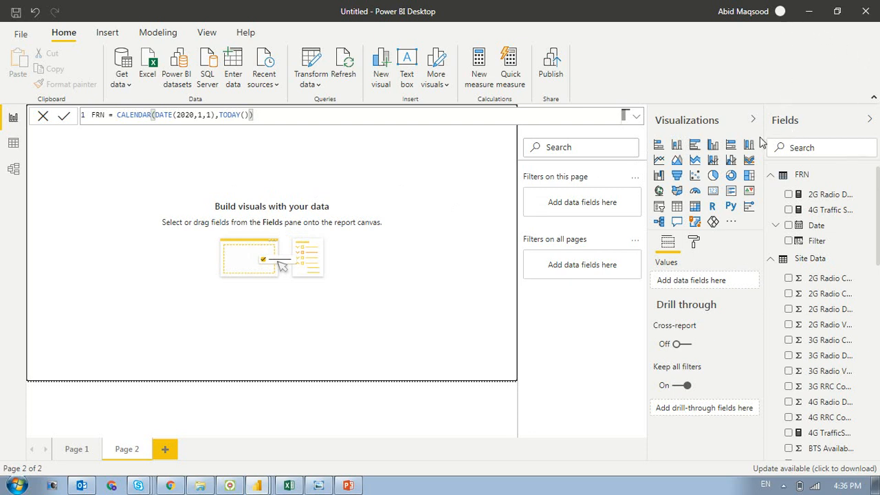
{"action": "left_click", "coordinate": [753, 120]}
{"action": "left_click", "coordinate": [869, 120]}
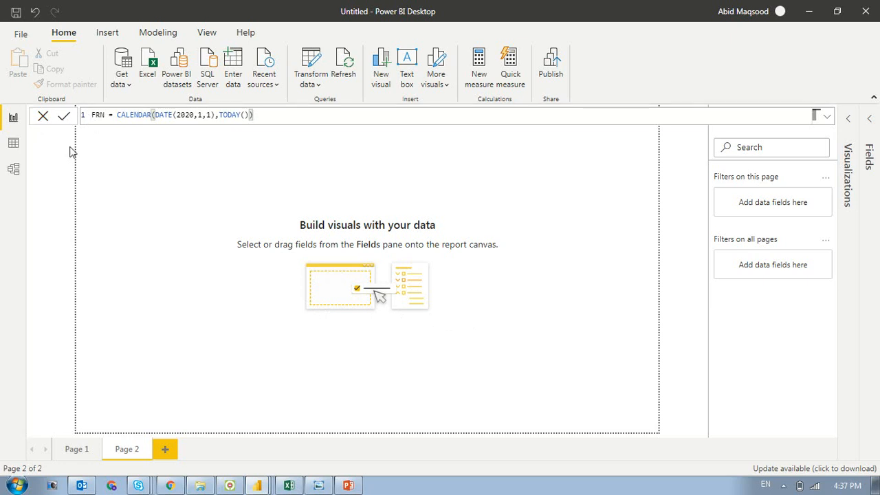
{"action": "left_click", "coordinate": [43, 117]}
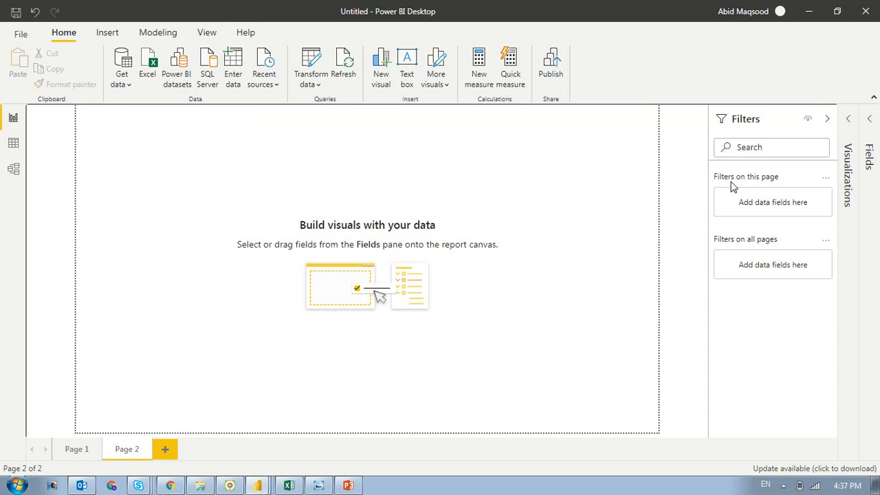
- Insert a Q&A visual on Page 2, move it toward the middle of the page and make it taller
{"action": "left_click", "coordinate": [850, 122]}
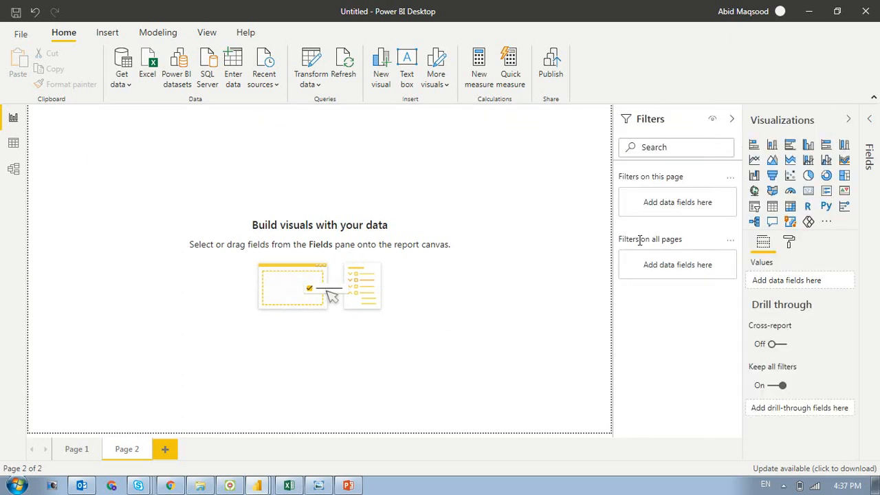
{"action": "left_click", "coordinate": [771, 222]}
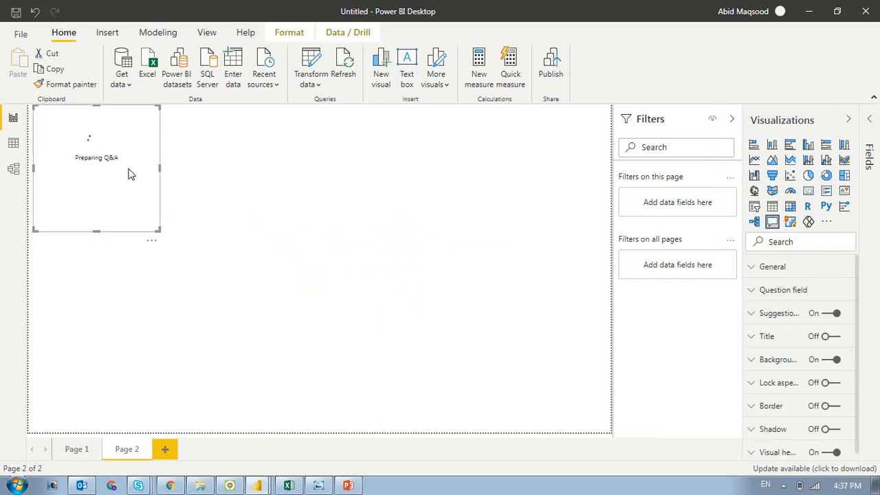
{"action": "left_click", "coordinate": [247, 166]}
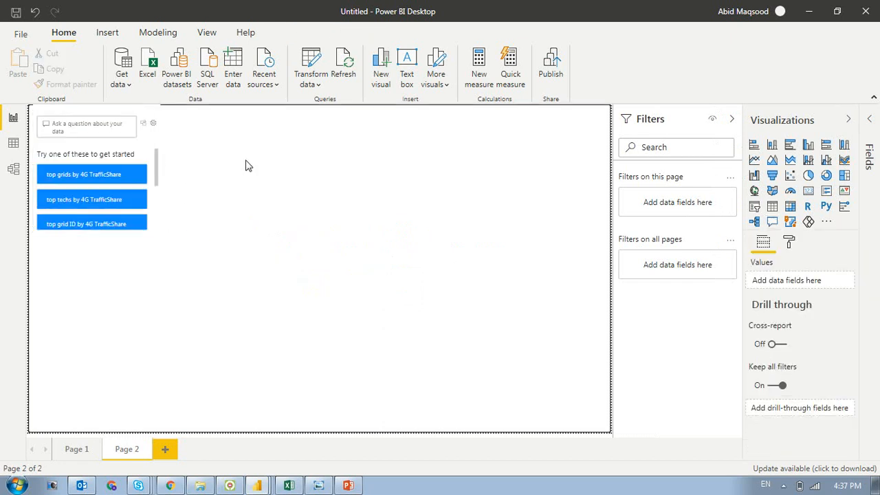
{"action": "left_click", "coordinate": [96, 129]}
{"action": "left_click_drag", "start_coordinate": [99, 119], "coordinate": [260, 169]}
{"action": "left_click_drag", "start_coordinate": [256, 280], "coordinate": [229, 371]}
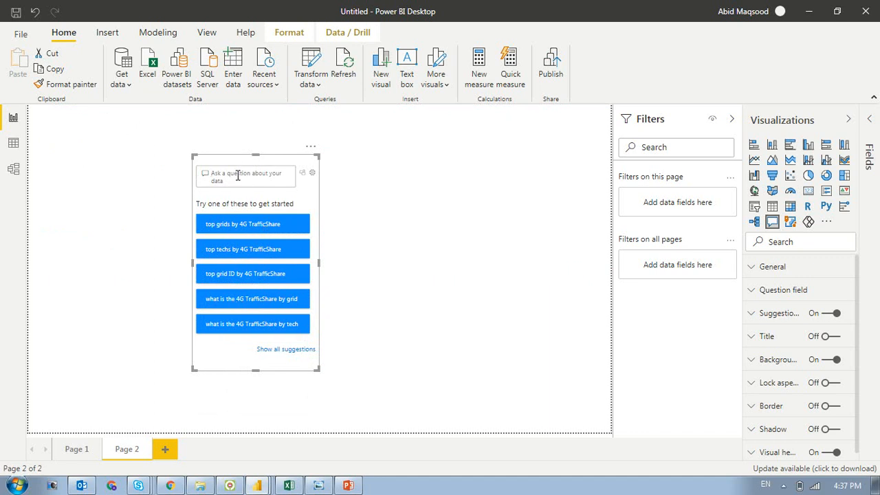
- Ask the Q&A visual for "total 4G radio data traffic(GB) by grid ID" using its suggested completions
{"action": "type", "text": "total"}
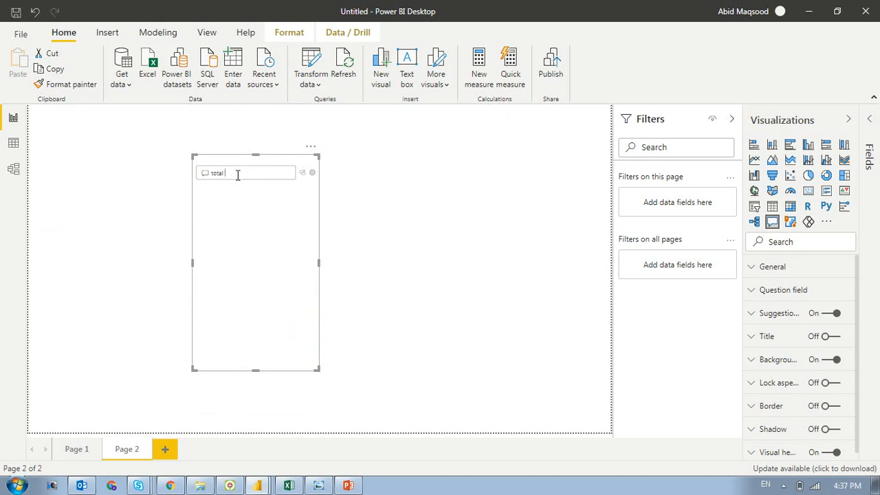
{"action": "type", "text": " 40"}
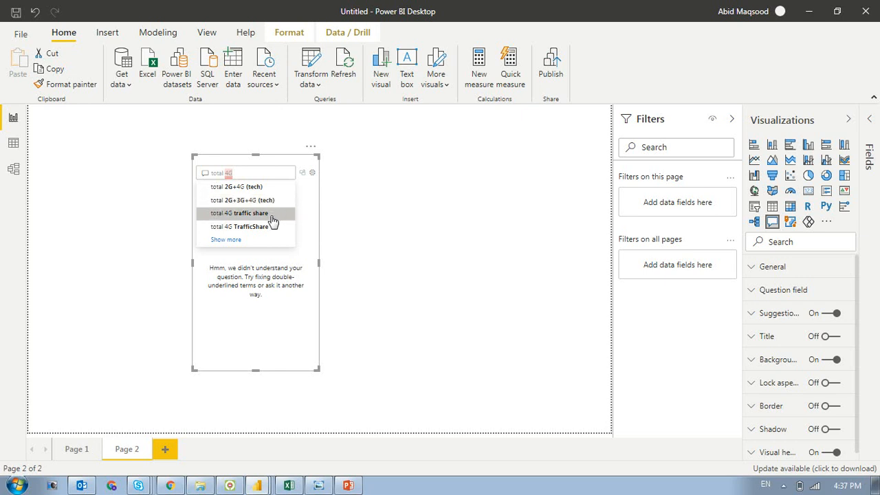
{"action": "left_click", "coordinate": [230, 239]}
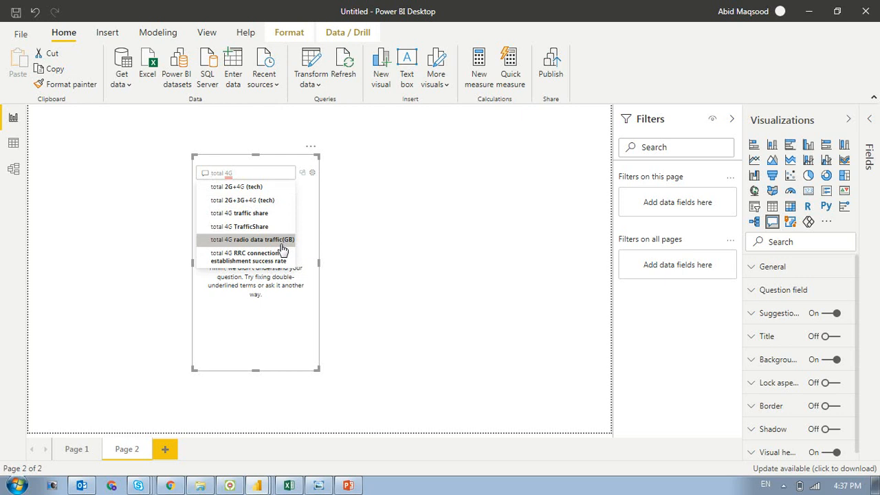
{"action": "left_click", "coordinate": [283, 240]}
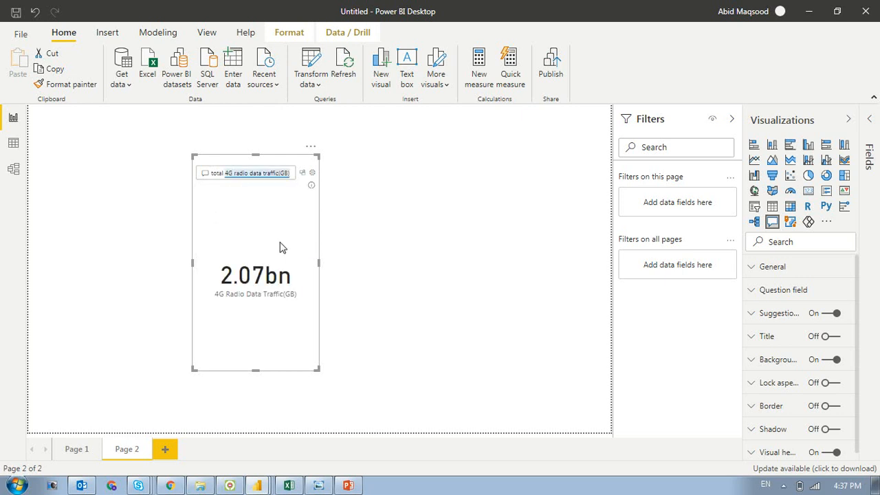
{"action": "type", "text": "by "}
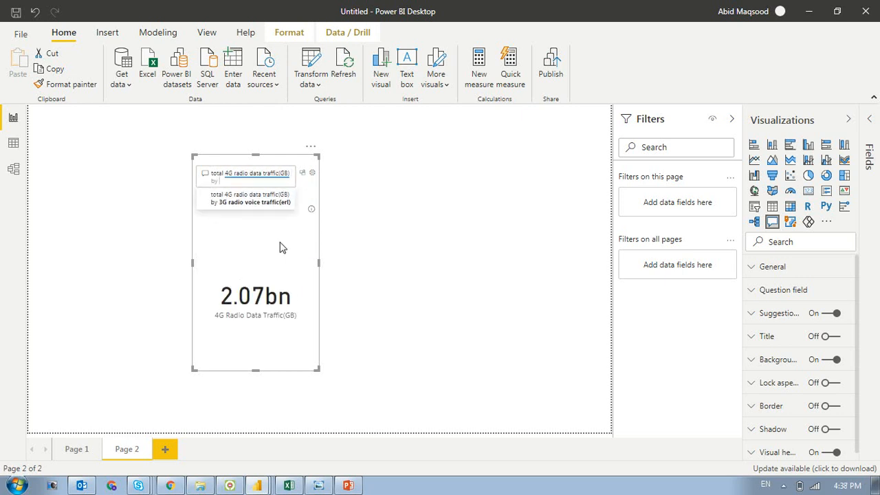
{"action": "type", "text": "gi"}
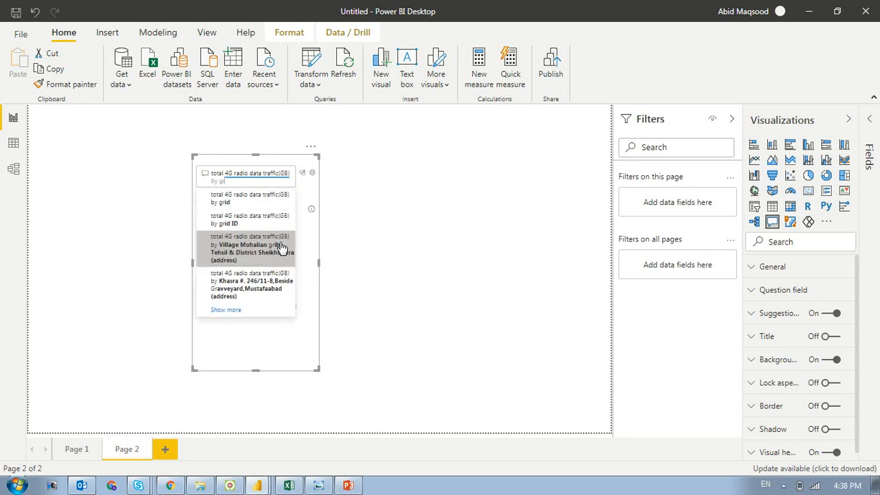
{"action": "left_click", "coordinate": [252, 224]}
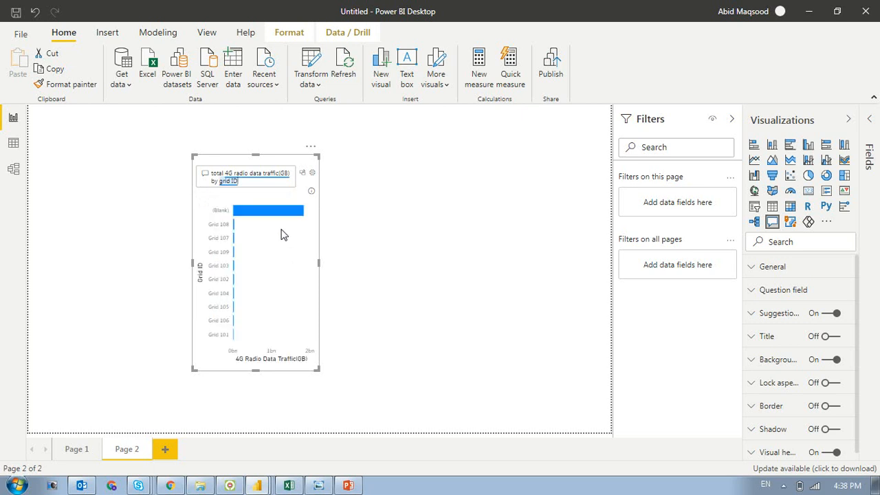
- Widen the Q&A bar chart across the right part of the page and extend it slightly downward
{"action": "left_click_drag", "start_coordinate": [318, 263], "coordinate": [524, 296]}
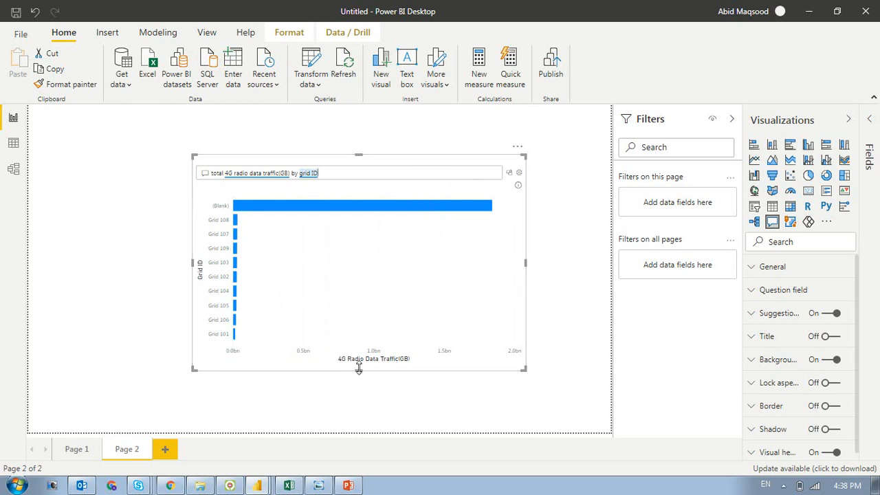
{"action": "left_click_drag", "start_coordinate": [358, 370], "coordinate": [356, 401]}
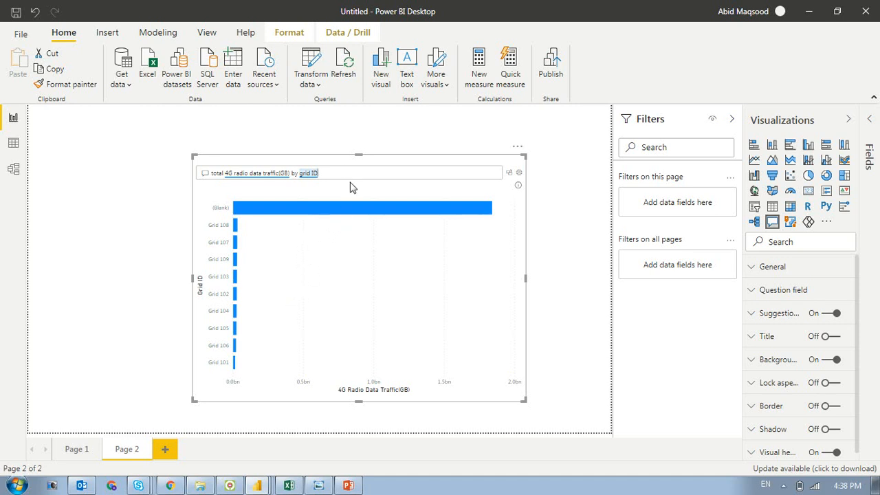
{"action": "left_click", "coordinate": [434, 150]}
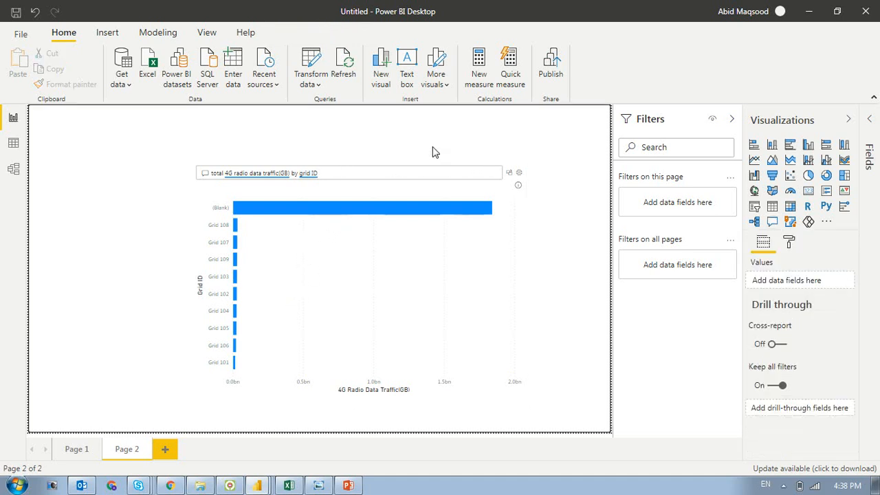
- Add a second Q&A visual, show all its suggested questions and reselect the 4G radio data traffic chart
{"action": "left_click", "coordinate": [772, 221]}
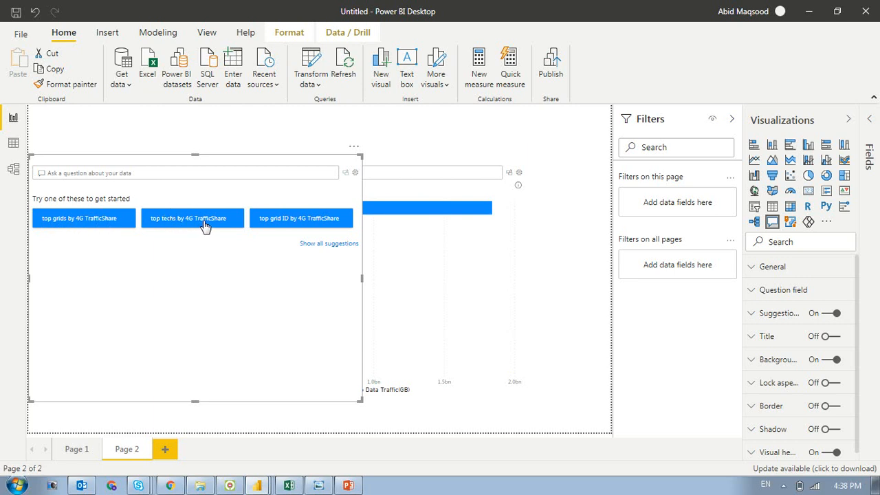
{"action": "left_click", "coordinate": [315, 245]}
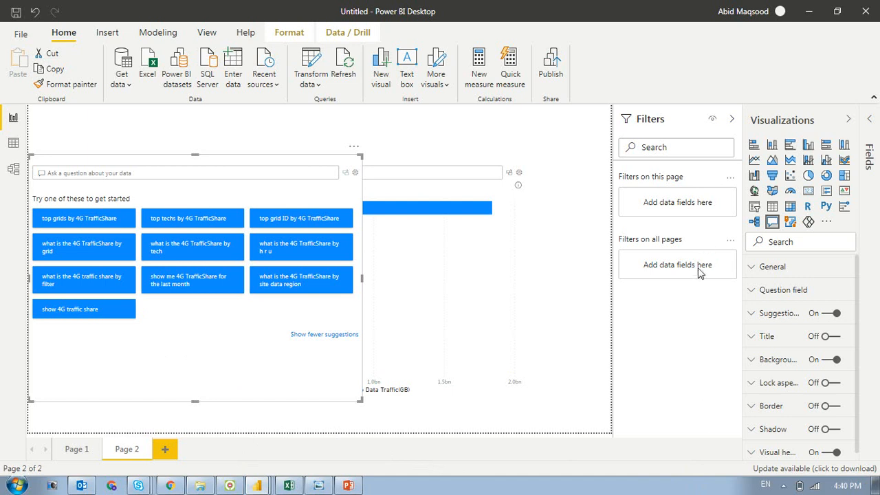
{"action": "left_click", "coordinate": [489, 231]}
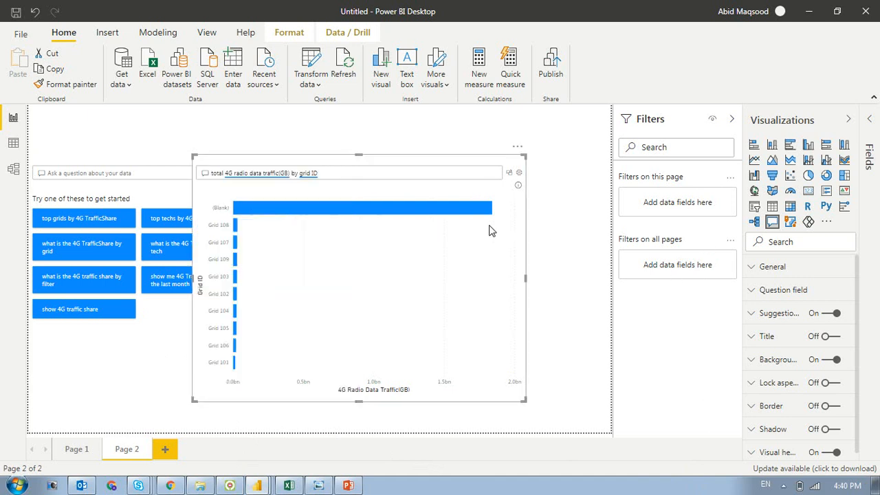